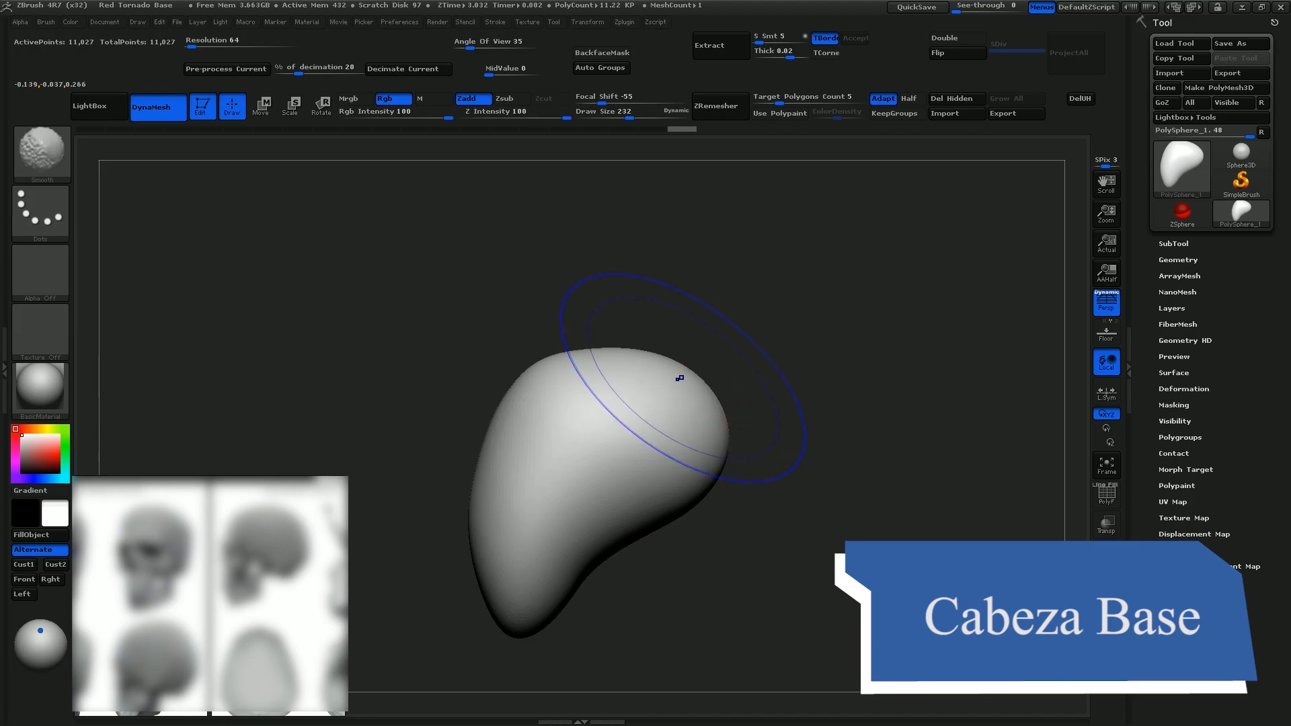
{"action": "key", "text": "shift+f"}
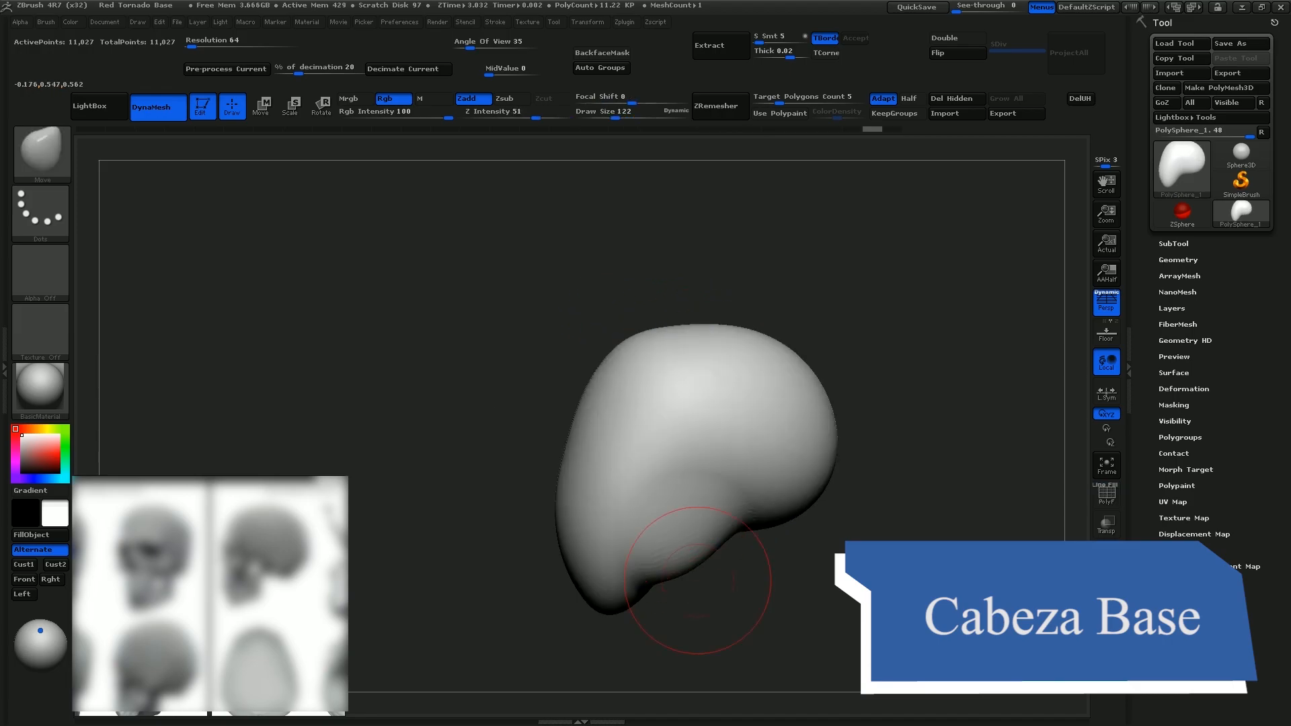
Smooth the base head form toward the jaw and mask the face area on its front
{"action": "mouse_move", "coordinate": [692, 562]}
{"action": "left_mouse_down"}
{"action": "mouse_move", "coordinate": [706, 592]}
{"action": "mouse_move", "coordinate": [648, 590]}
{"action": "left_mouse_up"}
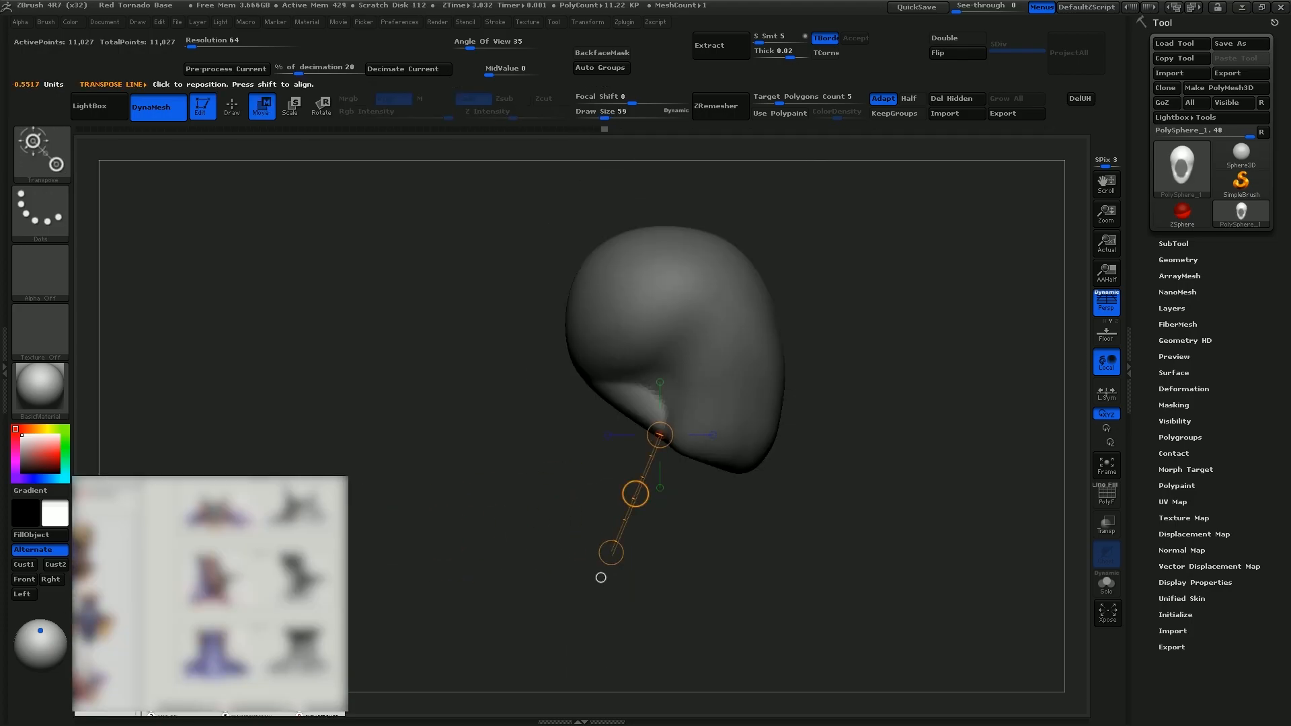
{"action": "left_click_drag", "start_coordinate": [628, 490], "coordinate": [598, 558]}
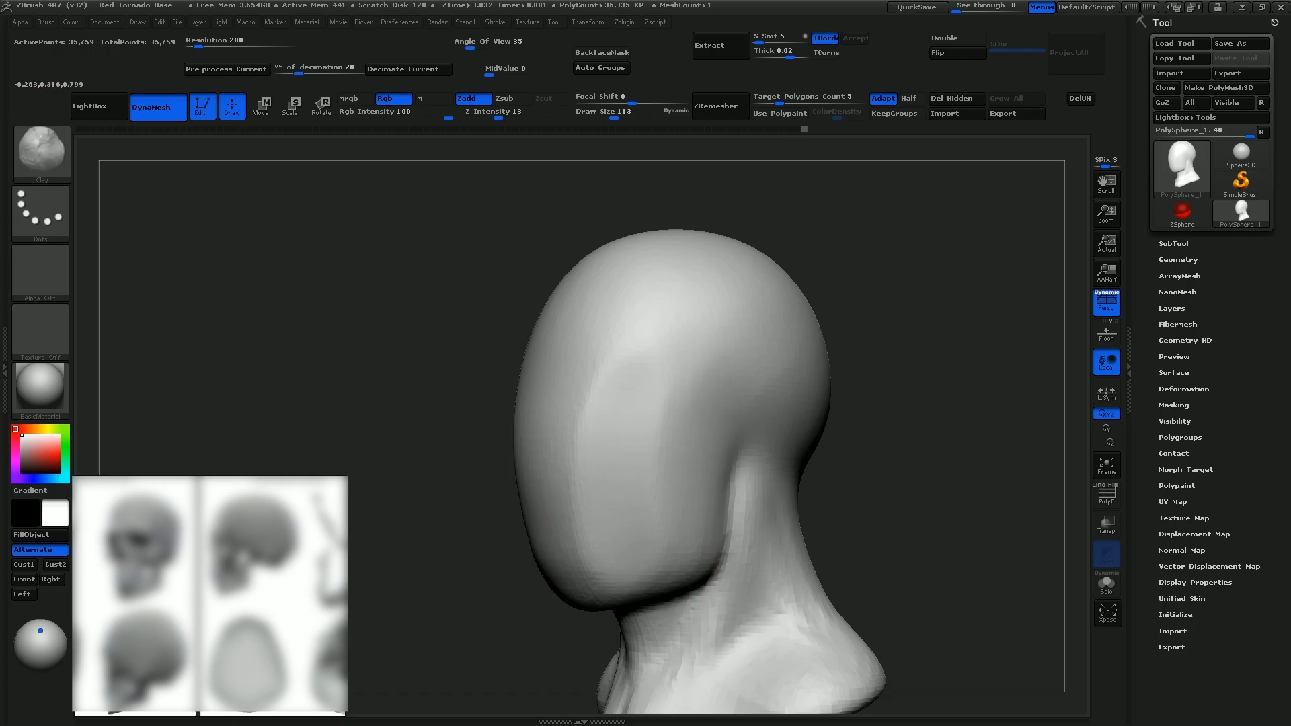
Lasso-mask the front of the face, carve the eye sockets under the brow, and sculpt the nose bridge with Clay at draw size 45
{"action": "mouse_move", "coordinate": [659, 498]}
{"action": "right_mouse_down"}
{"action": "mouse_move", "coordinate": [752, 464]}
{"action": "mouse_move", "coordinate": [582, 467]}
{"action": "right_mouse_up"}
{"action": "left_click_drag", "start_coordinate": [724, 372], "coordinate": [542, 305], "text": "ctrl"}
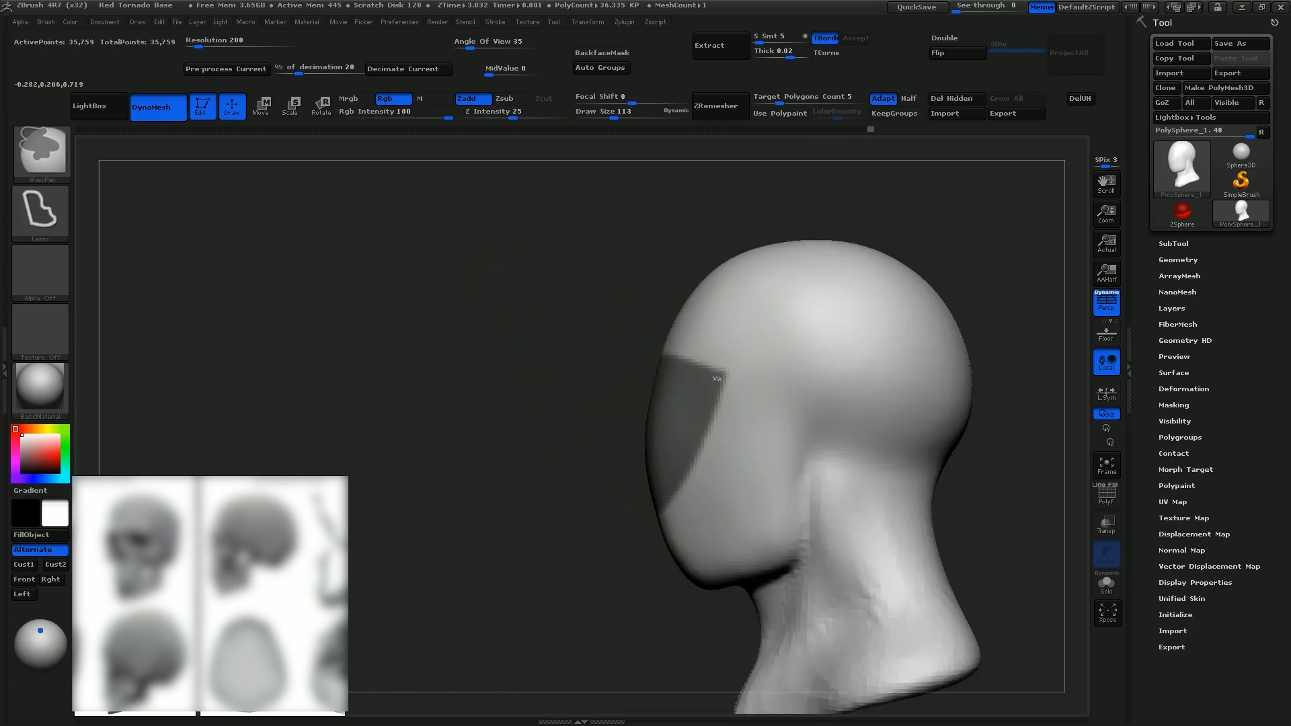
{"action": "key", "text": "s"}
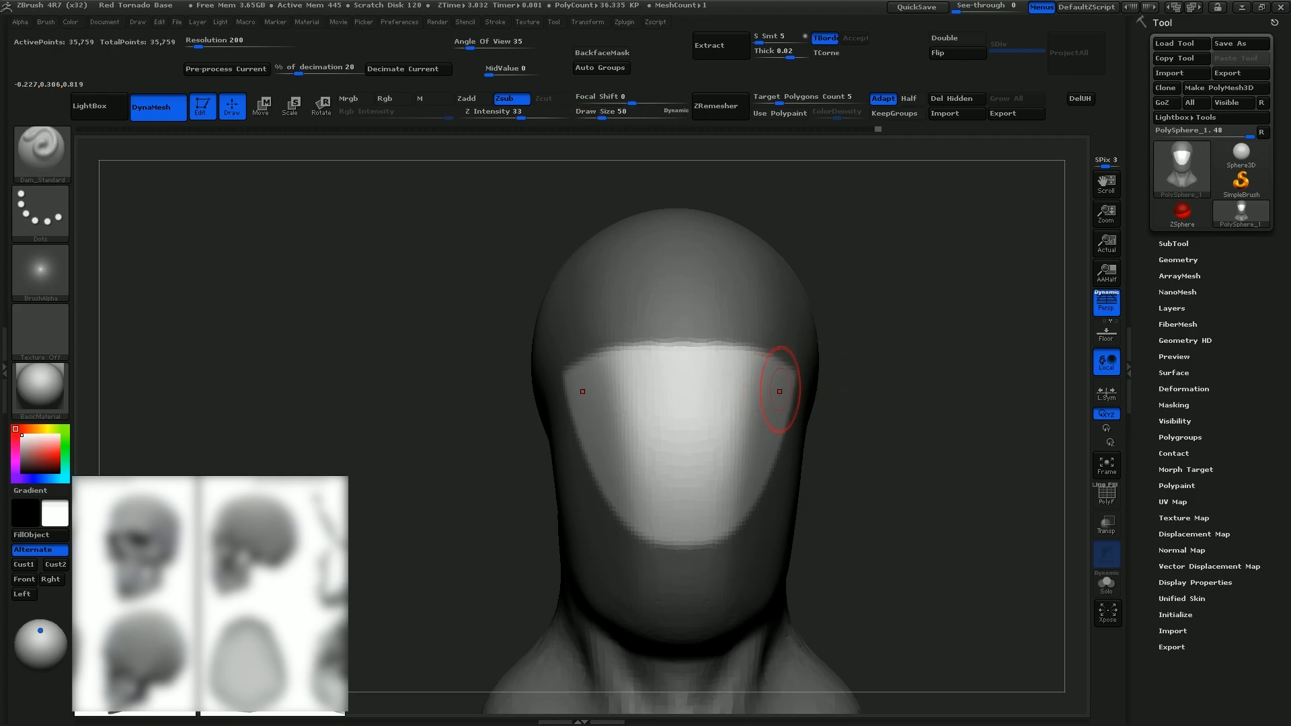
{"action": "mouse_move", "coordinate": [779, 391]}
{"action": "left_mouse_down"}
{"action": "mouse_move", "coordinate": [693, 374]}
{"action": "mouse_move", "coordinate": [764, 375]}
{"action": "mouse_move", "coordinate": [672, 393]}
{"action": "left_mouse_up"}
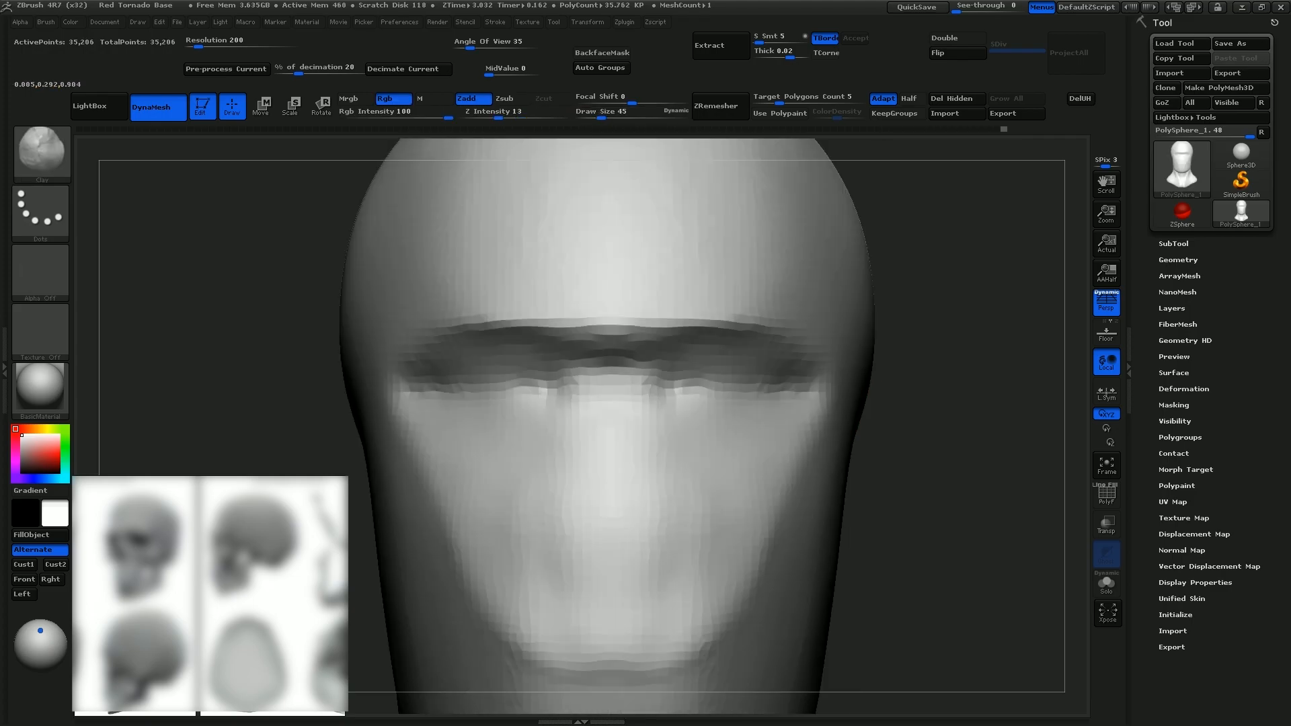
{"action": "left_click_drag", "start_coordinate": [596, 371], "coordinate": [599, 403]}
{"action": "key", "text": "s"}
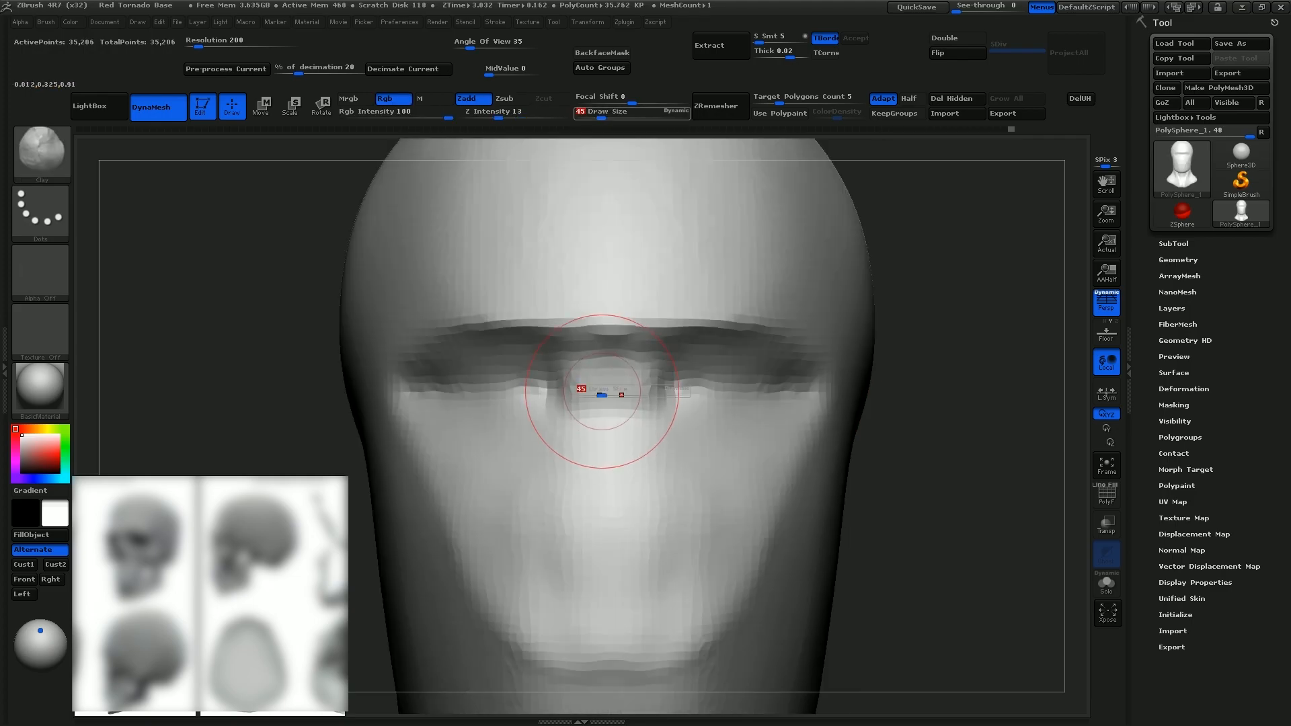
Build the outer orbital rim and the zygomatic arch along the side of the head with ClayTubes at draw size 35
{"action": "key", "text": "b"}
{"action": "key", "text": "c"}
{"action": "key", "text": "t"}
{"action": "key", "text": "s"}
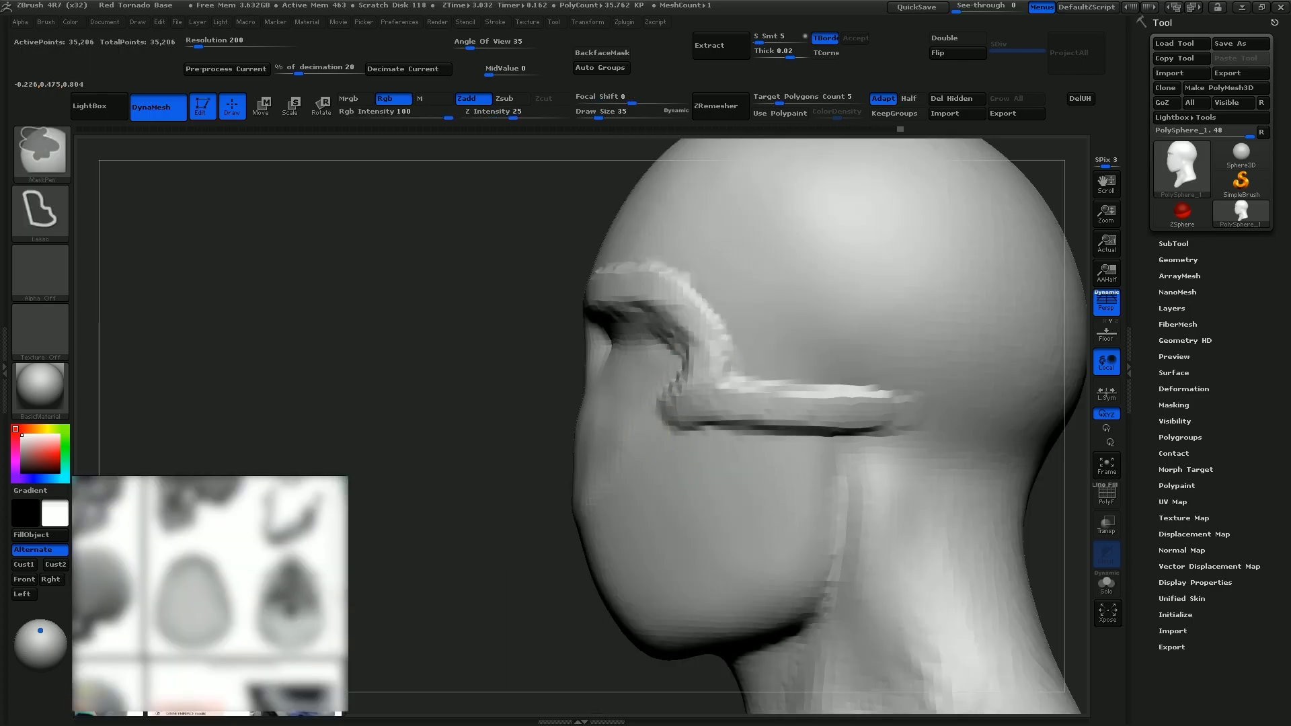
{"action": "left_click_drag", "start_coordinate": [635, 429], "coordinate": [961, 430], "text": "ctrl"}
{"action": "mouse_move", "coordinate": [733, 372]}
{"action": "left_mouse_down", "text": "ctrl"}
{"action": "mouse_move", "coordinate": [1066, 327]}
{"action": "mouse_move", "coordinate": [1091, 406]}
{"action": "left_mouse_up", "text": "ctrl"}
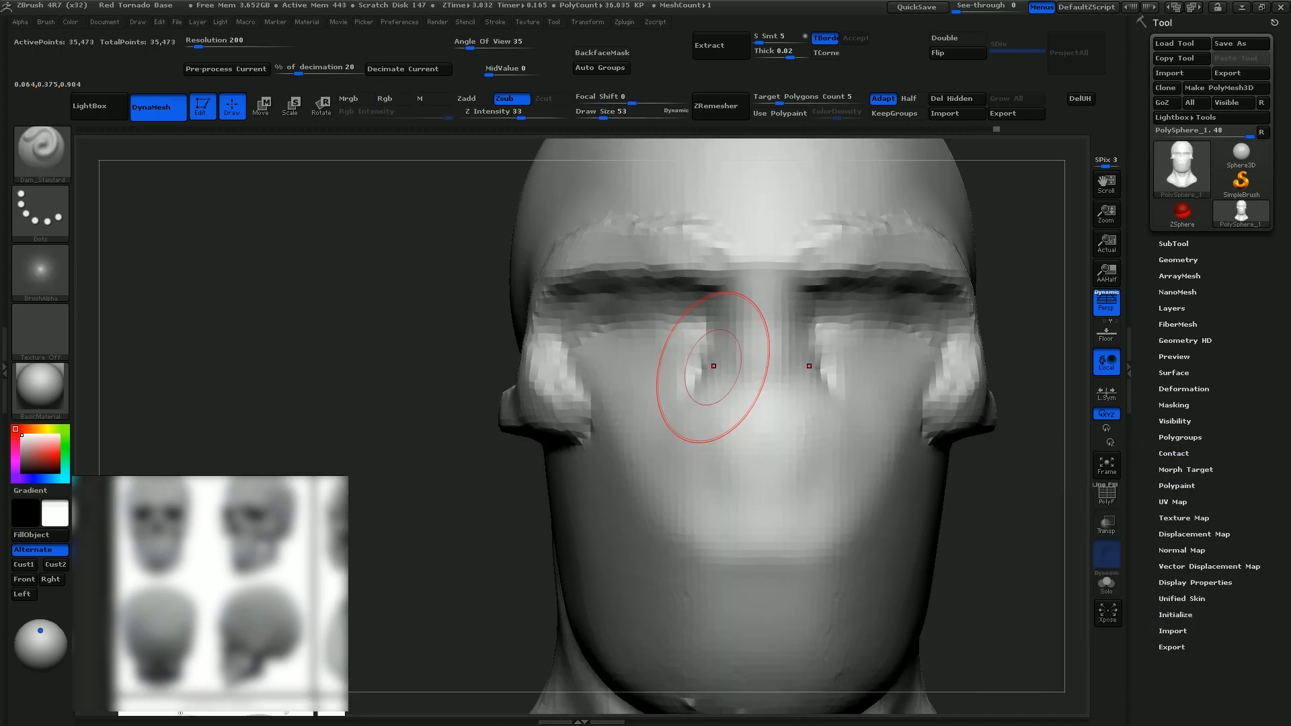
Pull in the outer brow with the Move brush and sculpt the cheek planes from the cheekbone down to the jaw
{"action": "mouse_move", "coordinate": [713, 366]}
{"action": "left_mouse_down"}
{"action": "mouse_move", "coordinate": [737, 302]}
{"action": "mouse_move", "coordinate": [677, 418]}
{"action": "left_mouse_up"}
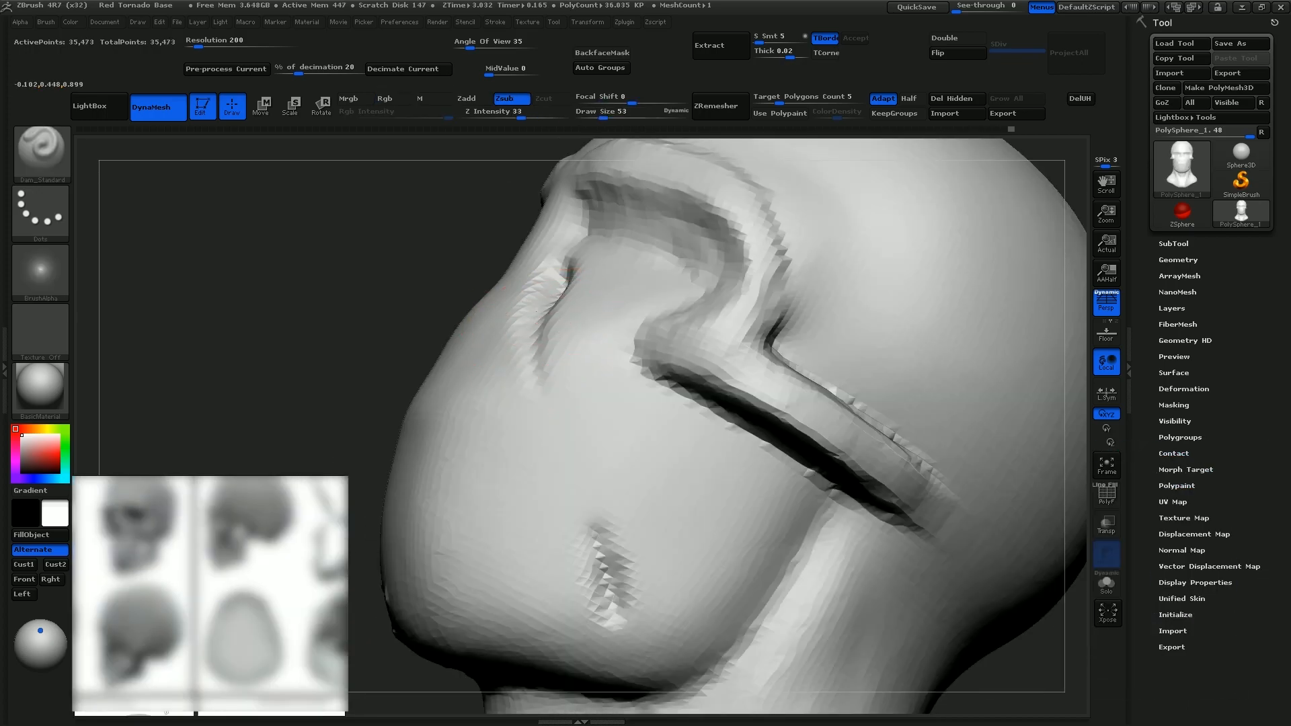
{"action": "left_click_drag", "start_coordinate": [536, 310], "coordinate": [578, 556]}
{"action": "left_click_drag", "start_coordinate": [556, 390], "coordinate": [599, 591]}
{"action": "left_click_drag", "start_coordinate": [563, 430], "coordinate": [592, 571]}
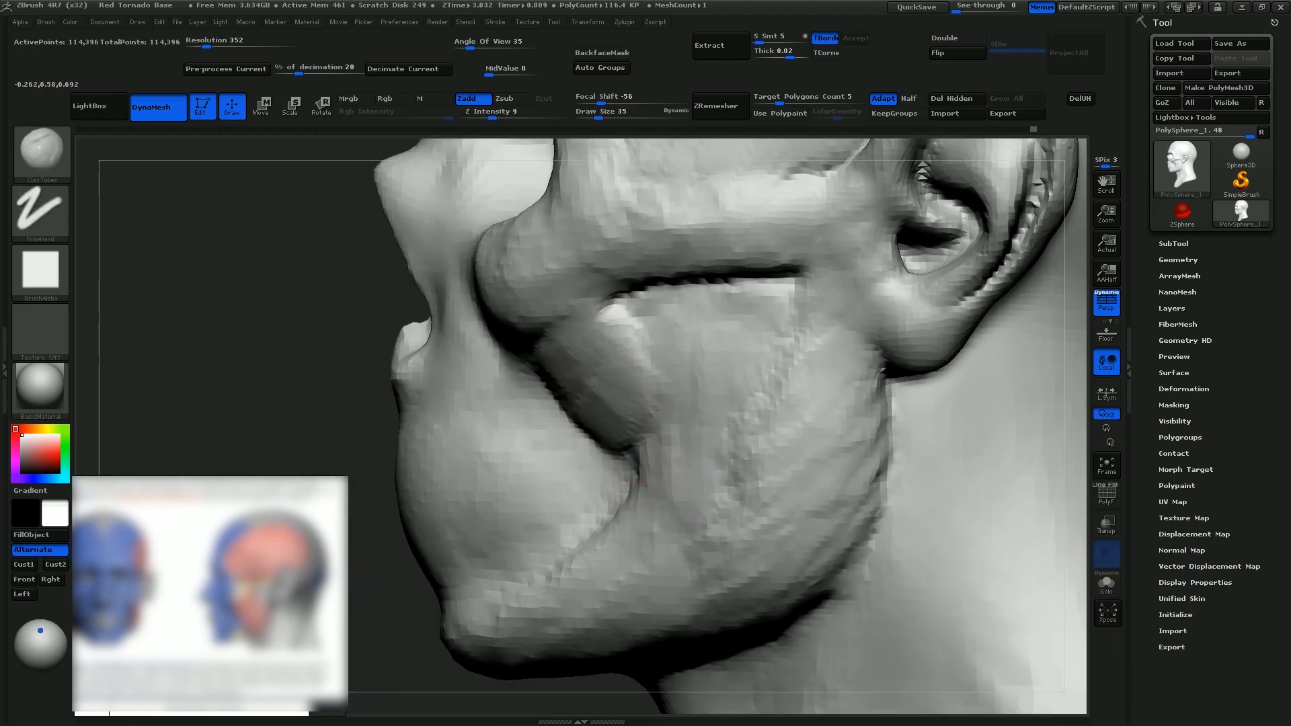
{"action": "left_click_drag", "start_coordinate": [608, 350], "coordinate": [680, 561]}
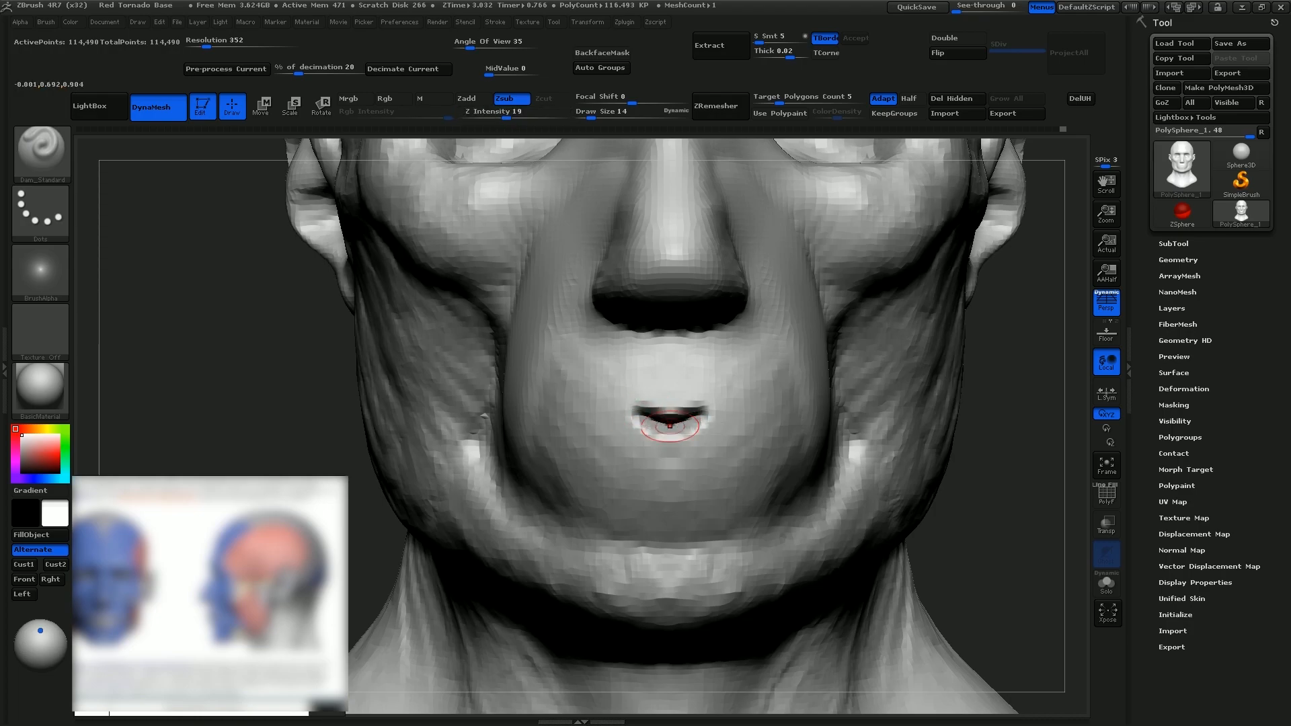
Carve the mouth line with Dam_Standard at draw size 14 and build the upper lip area with Clay at draw size 22
{"action": "left_click_drag", "start_coordinate": [662, 425], "coordinate": [606, 430]}
{"action": "right_click_drag", "start_coordinate": [607, 430], "coordinate": [726, 408], "text": "alt"}
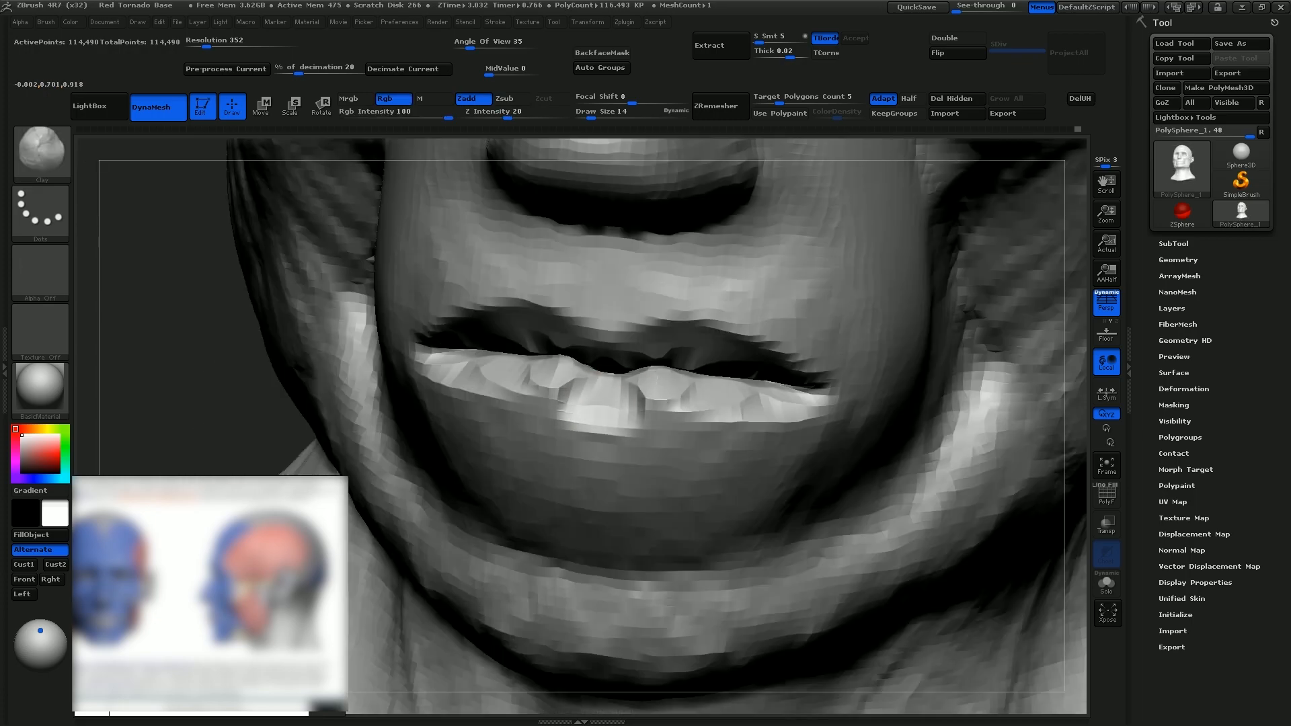
{"action": "mouse_move", "coordinate": [606, 411]}
{"action": "left_mouse_down"}
{"action": "mouse_move", "coordinate": [742, 415]}
{"action": "mouse_move", "coordinate": [751, 402]}
{"action": "mouse_move", "coordinate": [766, 422]}
{"action": "mouse_move", "coordinate": [672, 391]}
{"action": "left_mouse_up"}
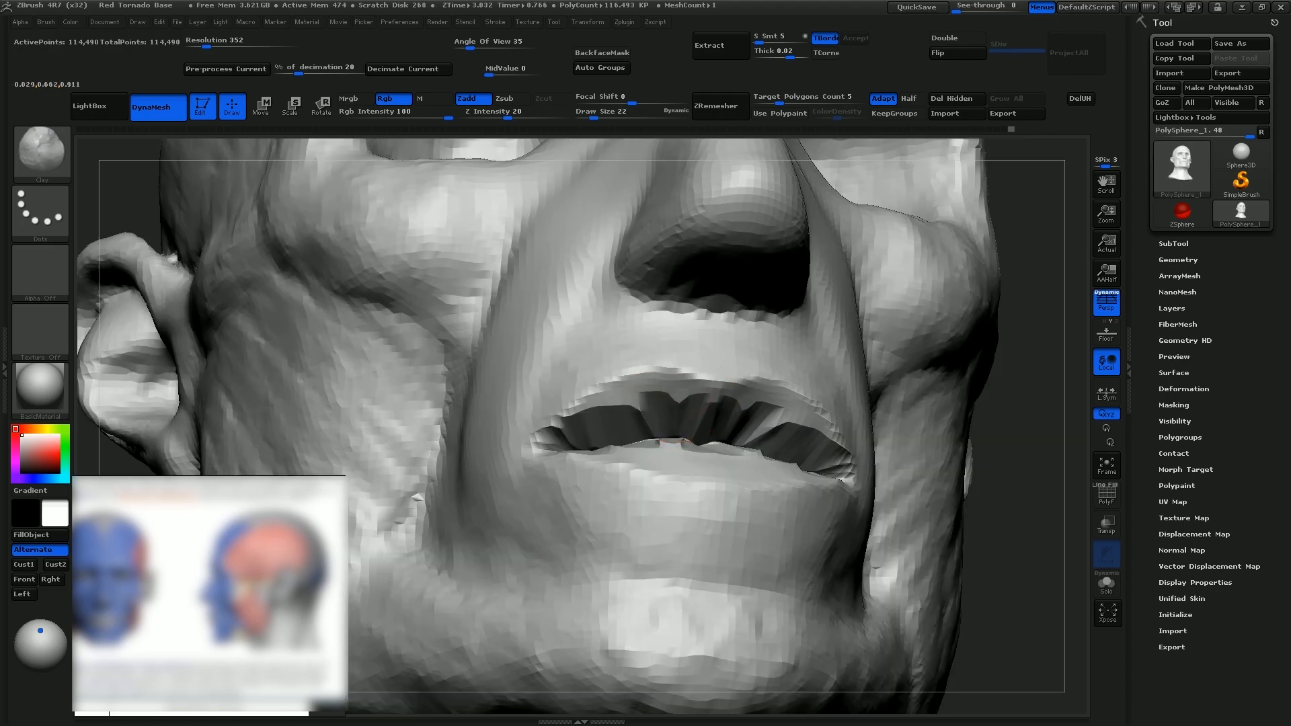
{"action": "right_click_drag", "start_coordinate": [646, 302], "coordinate": [537, 395]}
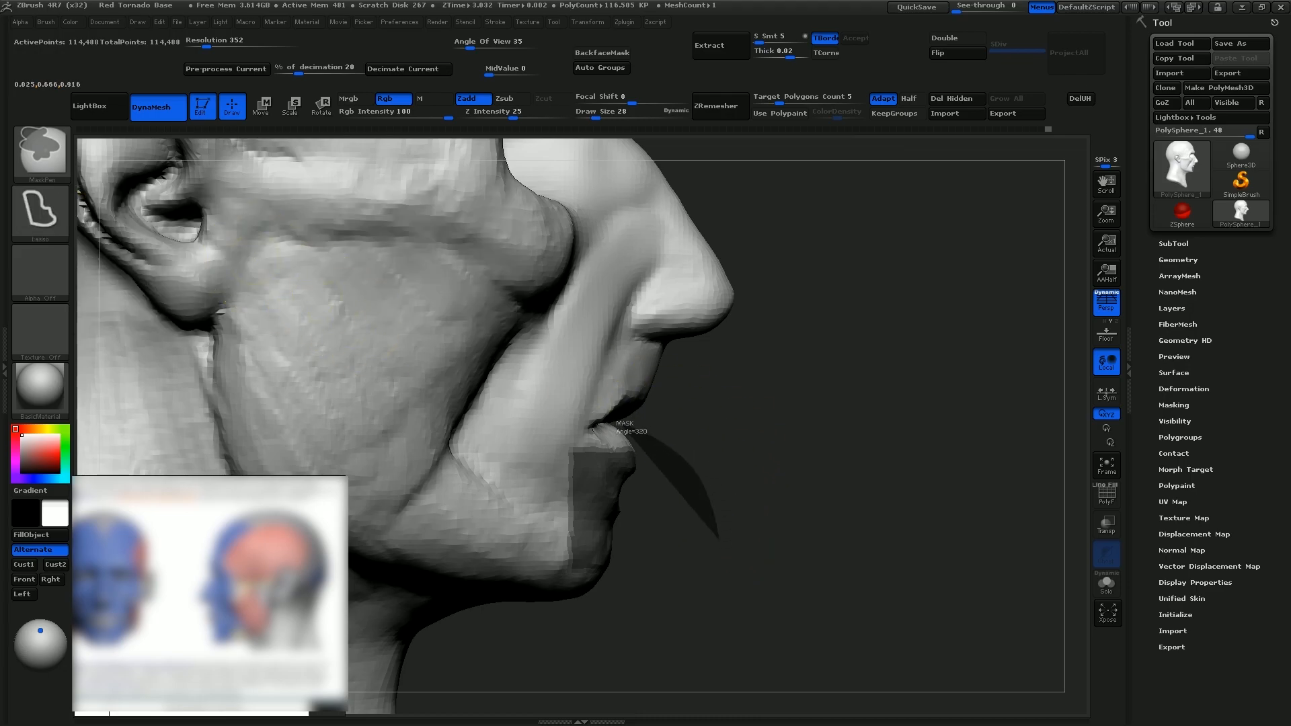
Mask the lip area and activate the Move brush for shaping the mouth
{"action": "mouse_move", "coordinate": [716, 534]}
{"action": "left_mouse_down"}
{"action": "mouse_move", "coordinate": [410, 592]}
{"action": "mouse_move", "coordinate": [431, 686]}
{"action": "left_mouse_up"}
{"action": "key", "text": "b"}
{"action": "key", "text": "m"}
{"action": "key", "text": "v"}
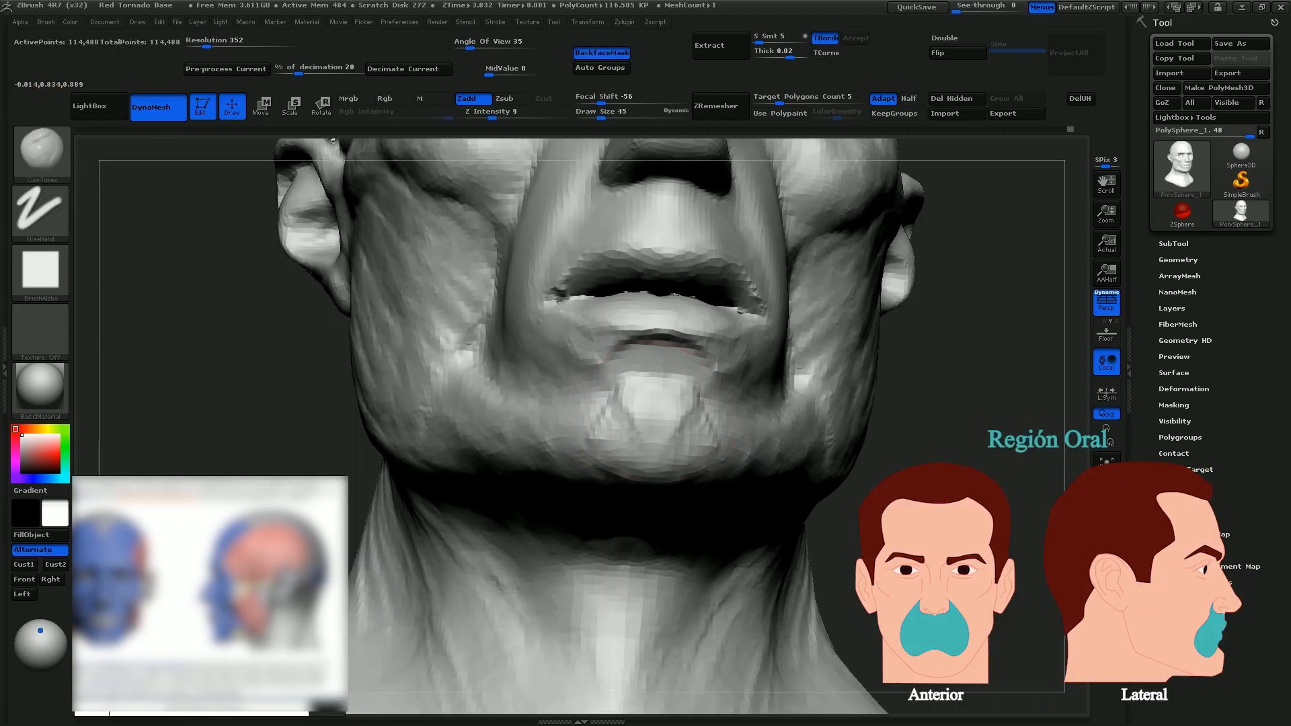
Build up the chin below the lower lip with ClayTubes
{"action": "mouse_move", "coordinate": [974, 464]}
{"action": "left_mouse_down", "text": "alt"}
{"action": "mouse_move", "coordinate": [893, 460]}
{"action": "mouse_move", "coordinate": [894, 377]}
{"action": "left_mouse_up", "text": "alt"}
{"action": "mouse_move", "coordinate": [614, 436]}
{"action": "left_mouse_down"}
{"action": "mouse_move", "coordinate": [602, 501]}
{"action": "mouse_move", "coordinate": [634, 484]}
{"action": "left_mouse_up"}
{"action": "left_click_drag", "start_coordinate": [1009, 363], "coordinate": [955, 282]}
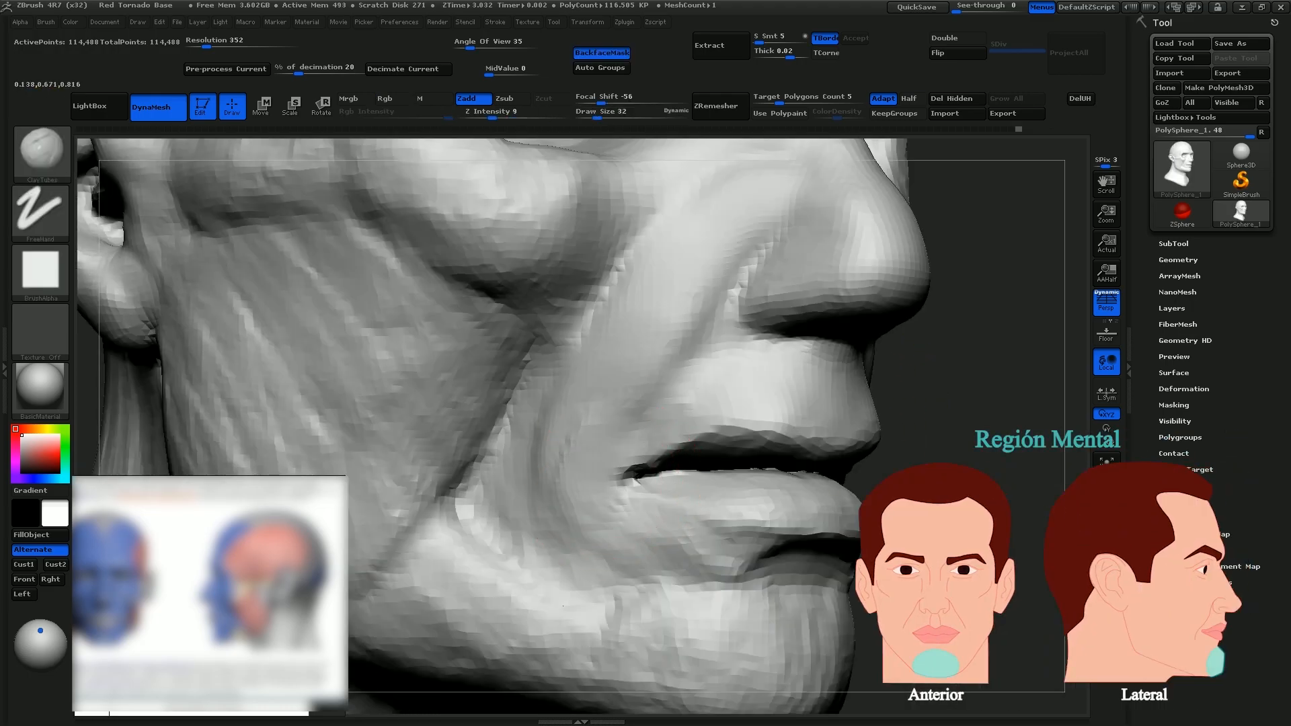
Sculpt the muscle mass around the mouth corner with ClayTubes at draw size 26
{"action": "key", "text": "s"}
{"action": "left_click_drag", "start_coordinate": [594, 477], "coordinate": [593, 477]}
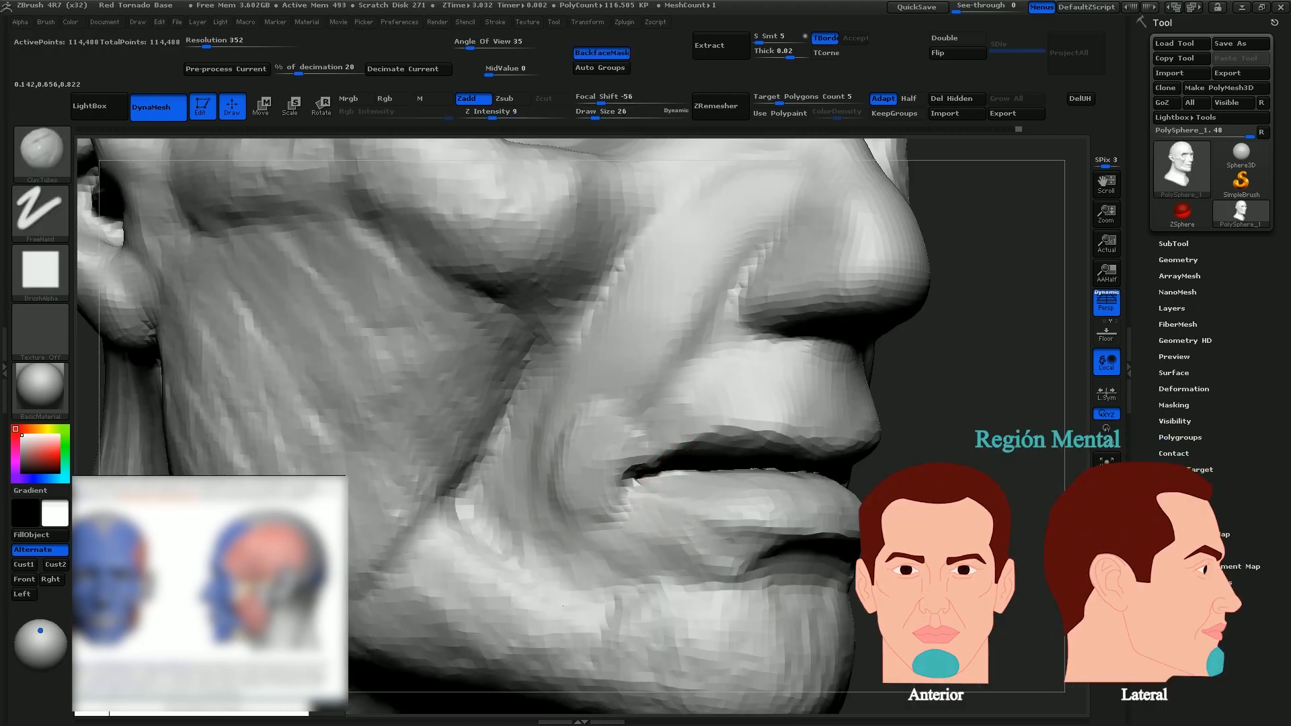
{"action": "mouse_move", "coordinate": [625, 521]}
{"action": "left_mouse_down"}
{"action": "mouse_move", "coordinate": [592, 565]}
{"action": "mouse_move", "coordinate": [636, 548]}
{"action": "mouse_move", "coordinate": [625, 581]}
{"action": "mouse_move", "coordinate": [706, 571]}
{"action": "left_mouse_up"}
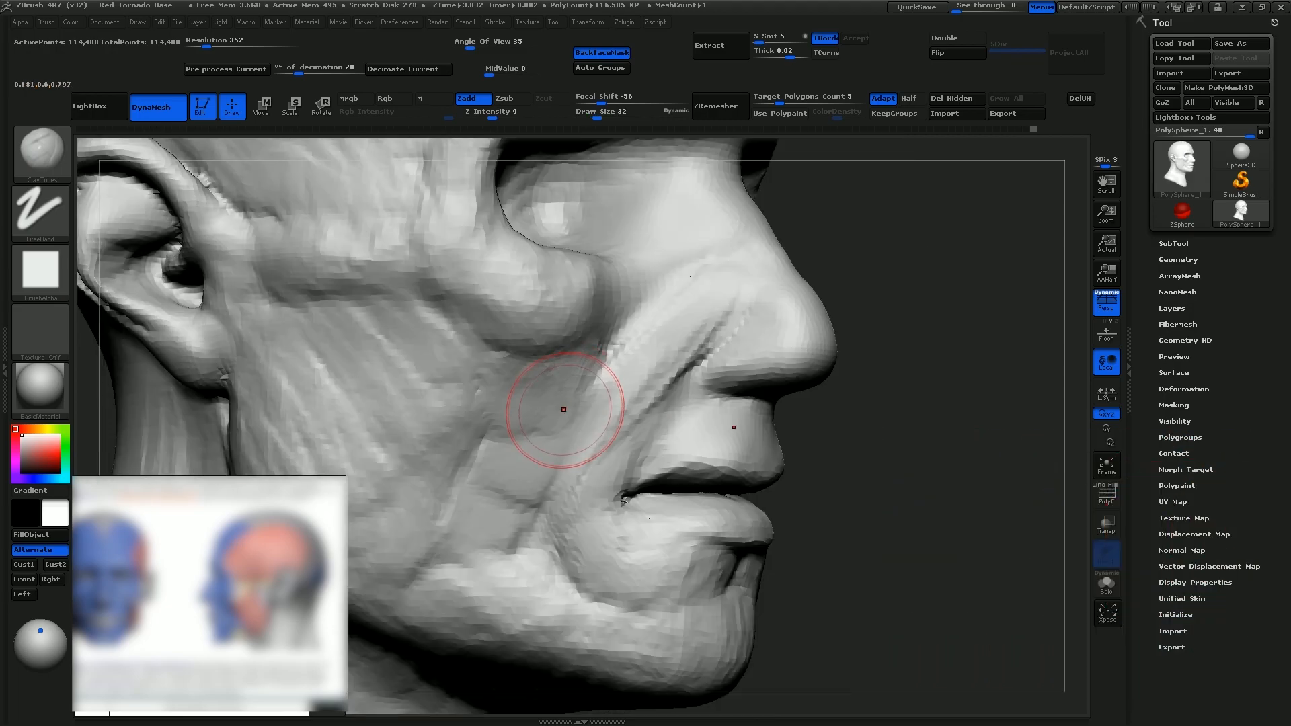
Build the cheek muscles from the cheekbone and nose wing down to the mouth corner with ClayTubes
{"action": "left_click_drag", "start_coordinate": [552, 377], "coordinate": [450, 498]}
{"action": "mouse_move", "coordinate": [538, 383]}
{"action": "left_mouse_down"}
{"action": "mouse_move", "coordinate": [494, 366]}
{"action": "mouse_move", "coordinate": [592, 363]}
{"action": "mouse_move", "coordinate": [554, 464]}
{"action": "mouse_move", "coordinate": [635, 363]}
{"action": "left_mouse_up"}
{"action": "mouse_move", "coordinate": [721, 279]}
{"action": "left_mouse_down"}
{"action": "mouse_move", "coordinate": [649, 336]}
{"action": "mouse_move", "coordinate": [537, 494]}
{"action": "left_mouse_up"}
{"action": "mouse_move", "coordinate": [629, 359]}
{"action": "left_mouse_down"}
{"action": "mouse_move", "coordinate": [541, 508]}
{"action": "mouse_move", "coordinate": [533, 490]}
{"action": "mouse_move", "coordinate": [528, 582]}
{"action": "left_mouse_up"}
{"action": "mouse_move", "coordinate": [541, 471]}
{"action": "left_mouse_down"}
{"action": "mouse_move", "coordinate": [534, 564]}
{"action": "mouse_move", "coordinate": [560, 605]}
{"action": "left_mouse_up"}
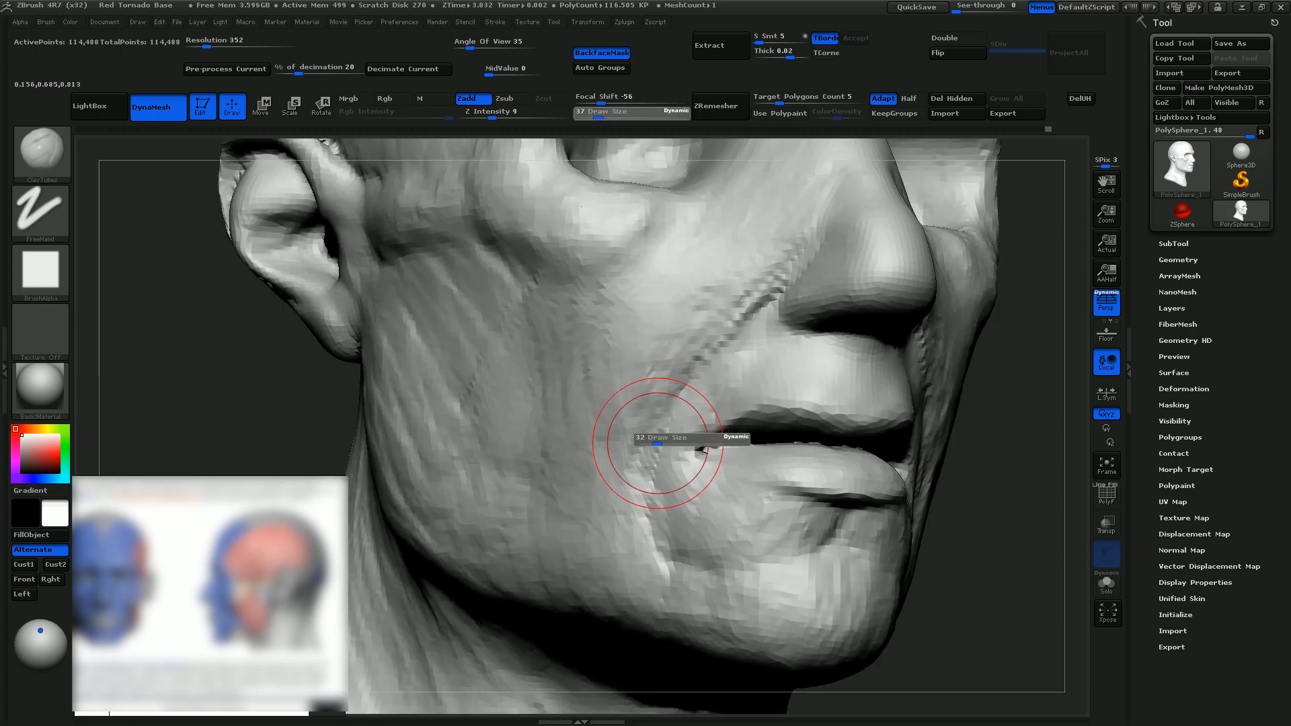
{"action": "mouse_move", "coordinate": [663, 434]}
{"action": "left_mouse_down"}
{"action": "mouse_move", "coordinate": [644, 514]}
{"action": "mouse_move", "coordinate": [696, 538]}
{"action": "left_mouse_up"}
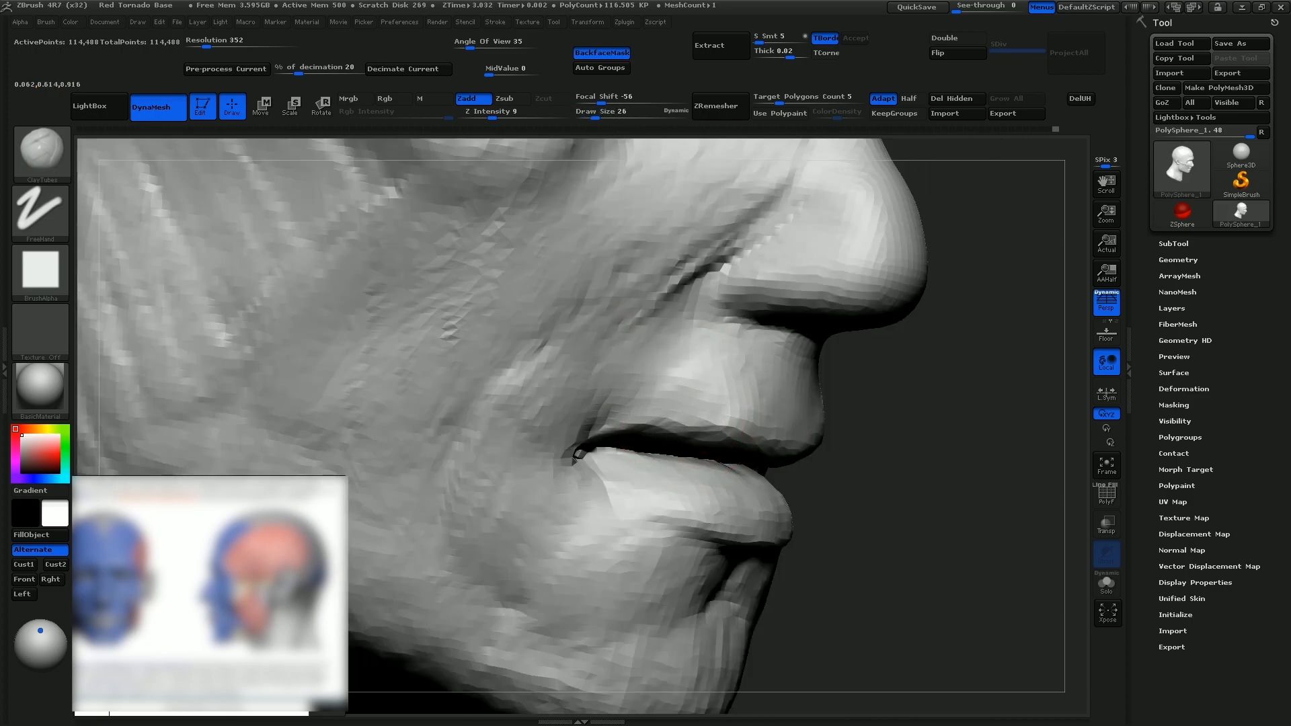
Sculpt the philtrum between the nose and upper lip with ClayTubes and the Standard brush, and smooth it under the nose
{"action": "mouse_move", "coordinate": [672, 327]}
{"action": "left_mouse_down"}
{"action": "mouse_move", "coordinate": [595, 393]}
{"action": "mouse_move", "coordinate": [657, 375]}
{"action": "mouse_move", "coordinate": [693, 326]}
{"action": "left_mouse_up"}
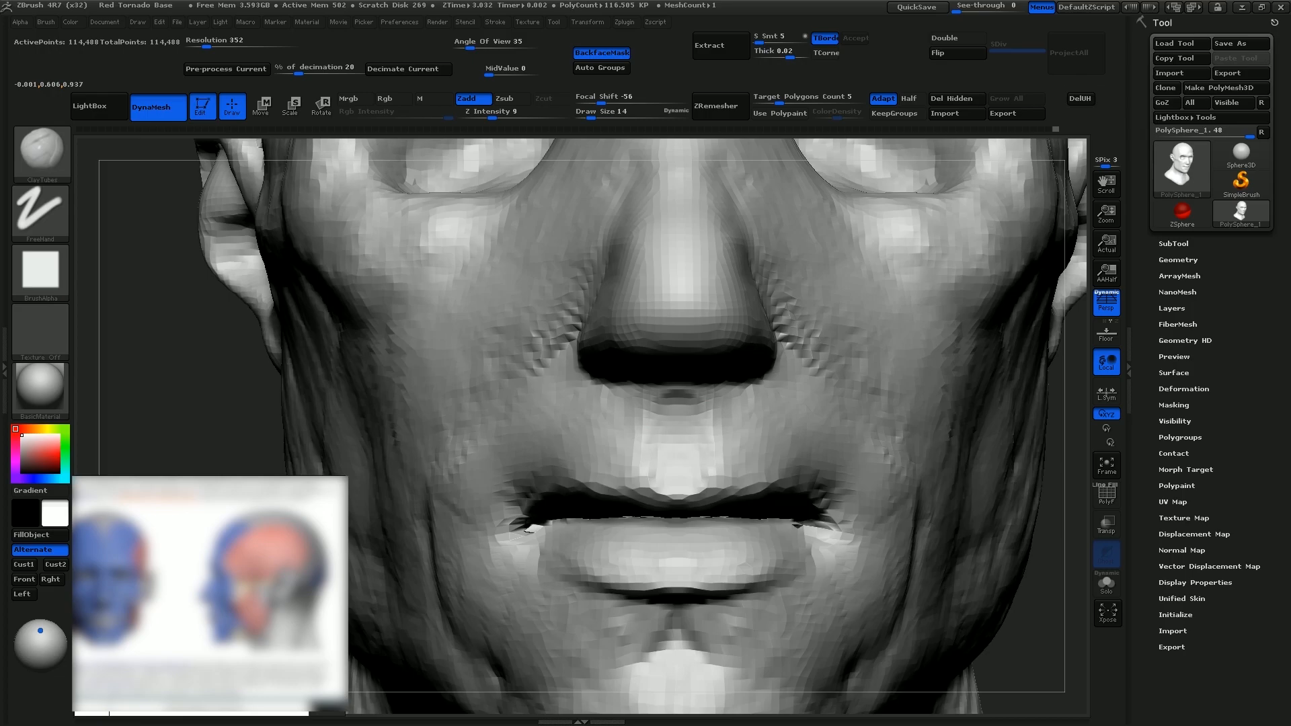
{"action": "key", "text": "b"}
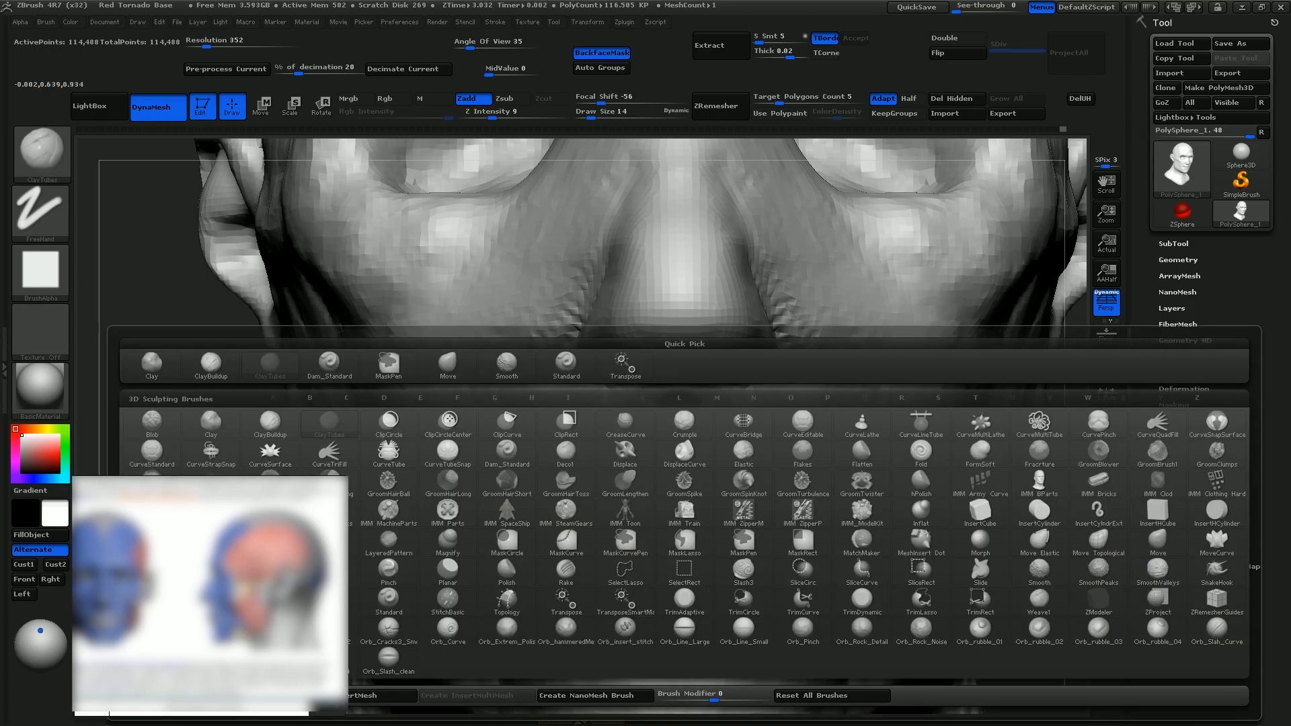
{"action": "key", "text": "s"}
{"action": "key", "text": "t"}
{"action": "key", "text": "shift"}
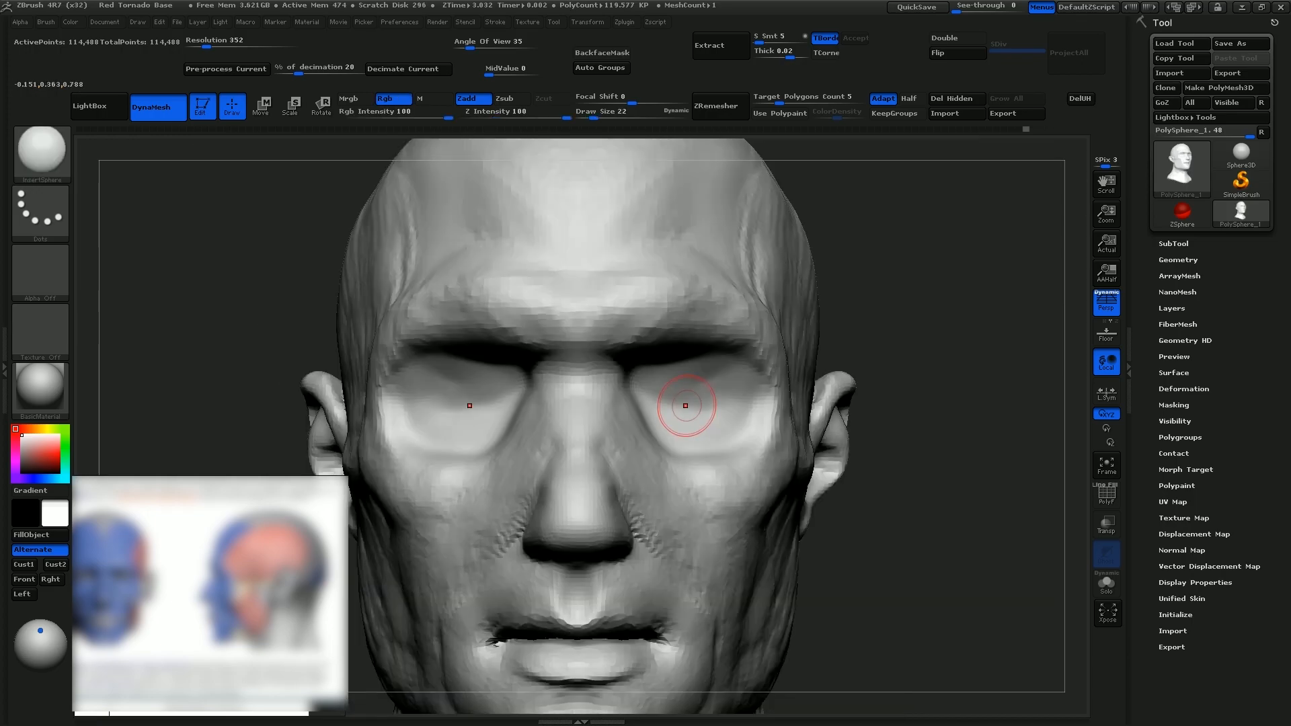
{"action": "left_click_drag", "start_coordinate": [688, 407], "coordinate": [731, 406]}
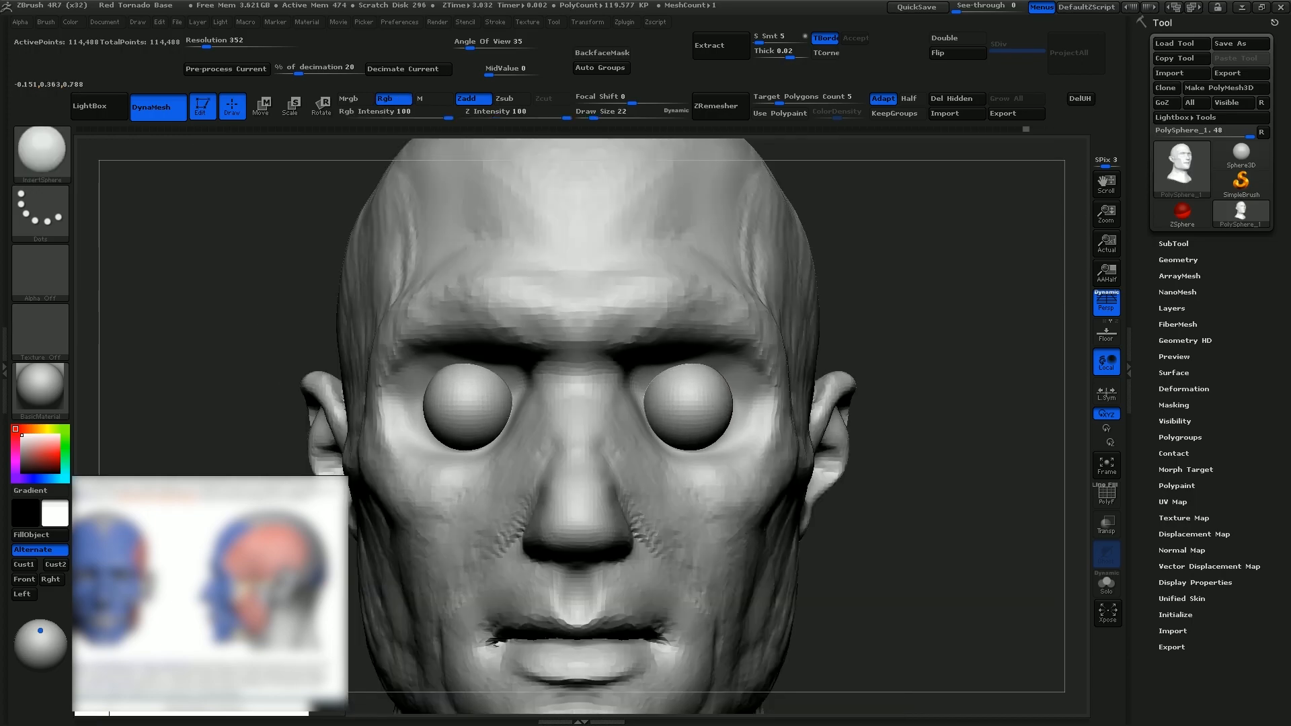
Mask a circle at the center of the eyeballs and shape the cornea bulges with the FormSoft brush
{"action": "key", "text": "ctrl"}
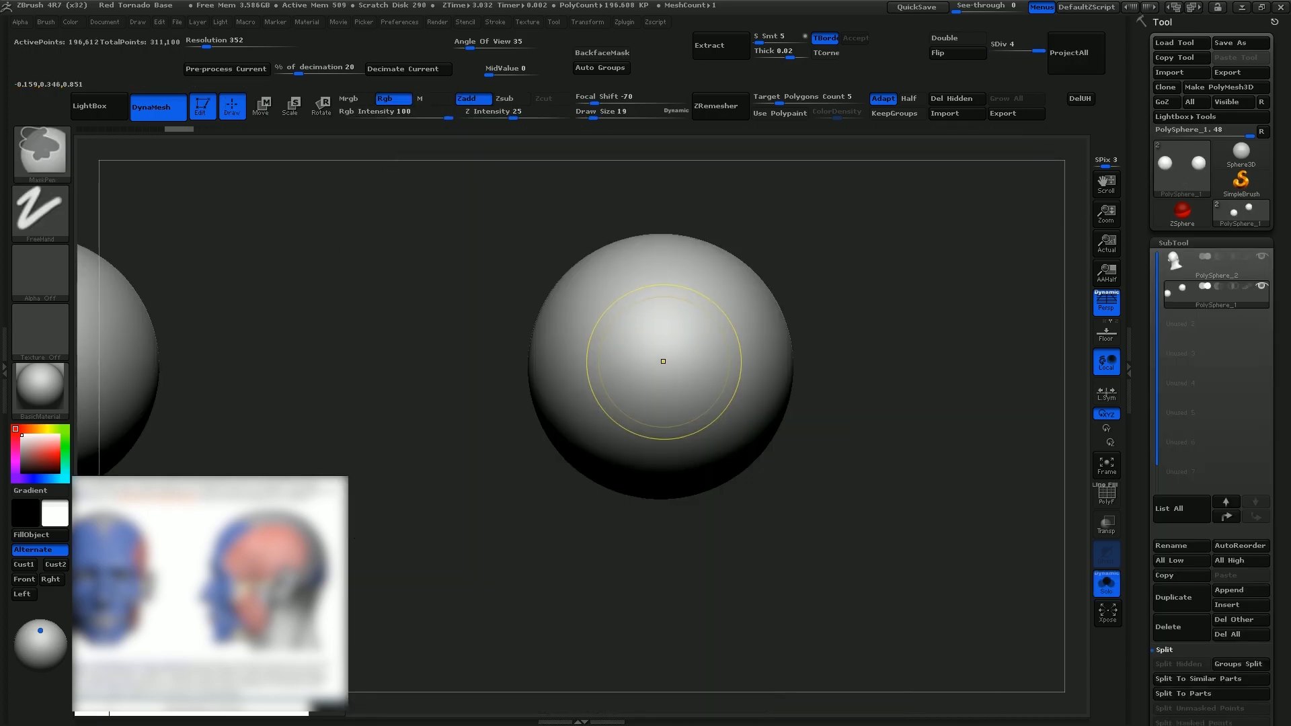
{"action": "left_click", "coordinate": [664, 363], "text": "ctrl"}
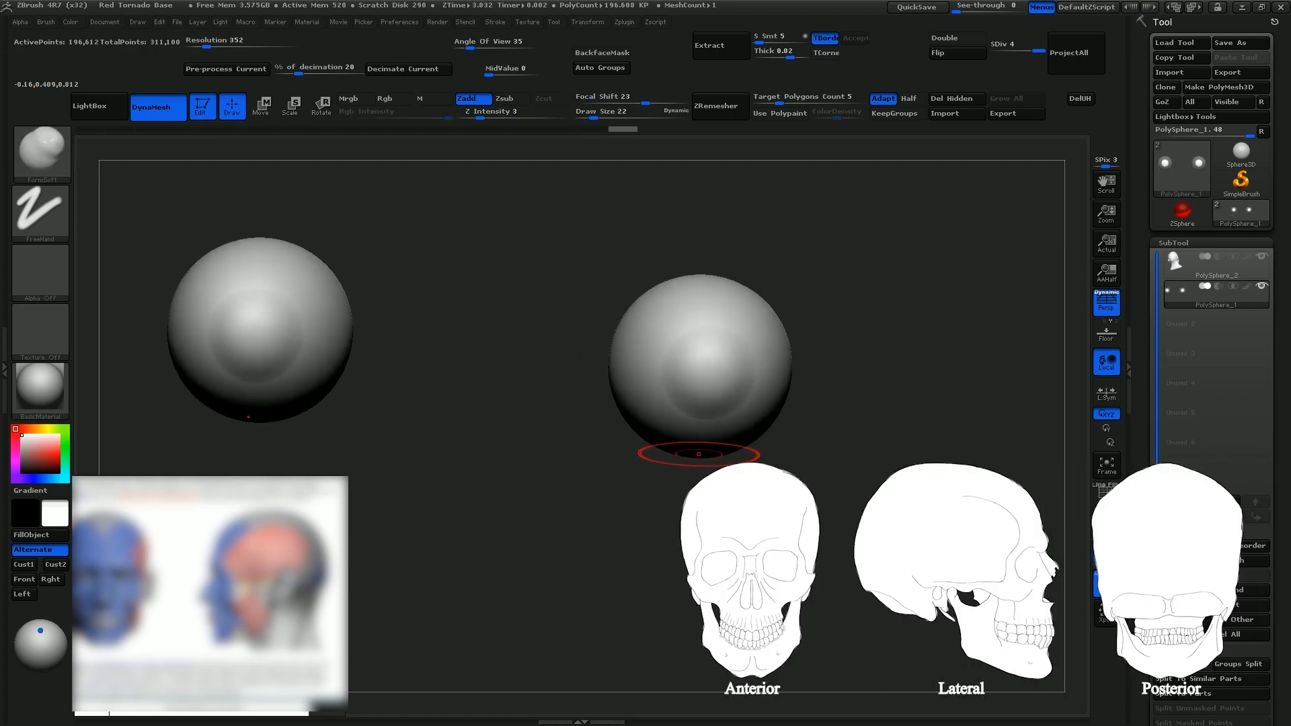
{"action": "left_click", "coordinate": [706, 369], "text": "ctrl"}
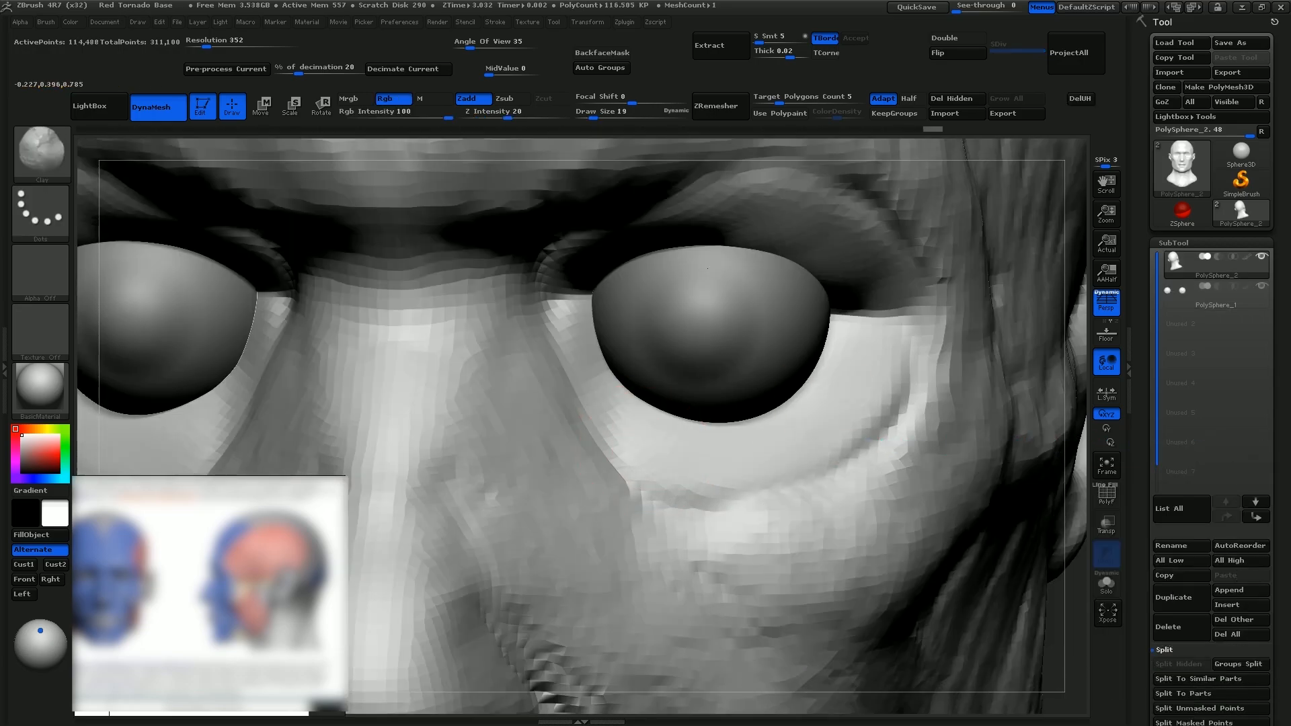
Sculpt the upper and lower eyelids around the eyeballs with Clay at draw size 19 and Standard at draw size 13
{"action": "mouse_move", "coordinate": [845, 345]}
{"action": "left_mouse_down"}
{"action": "mouse_move", "coordinate": [780, 454]}
{"action": "mouse_move", "coordinate": [612, 424]}
{"action": "mouse_move", "coordinate": [581, 360]}
{"action": "left_mouse_up"}
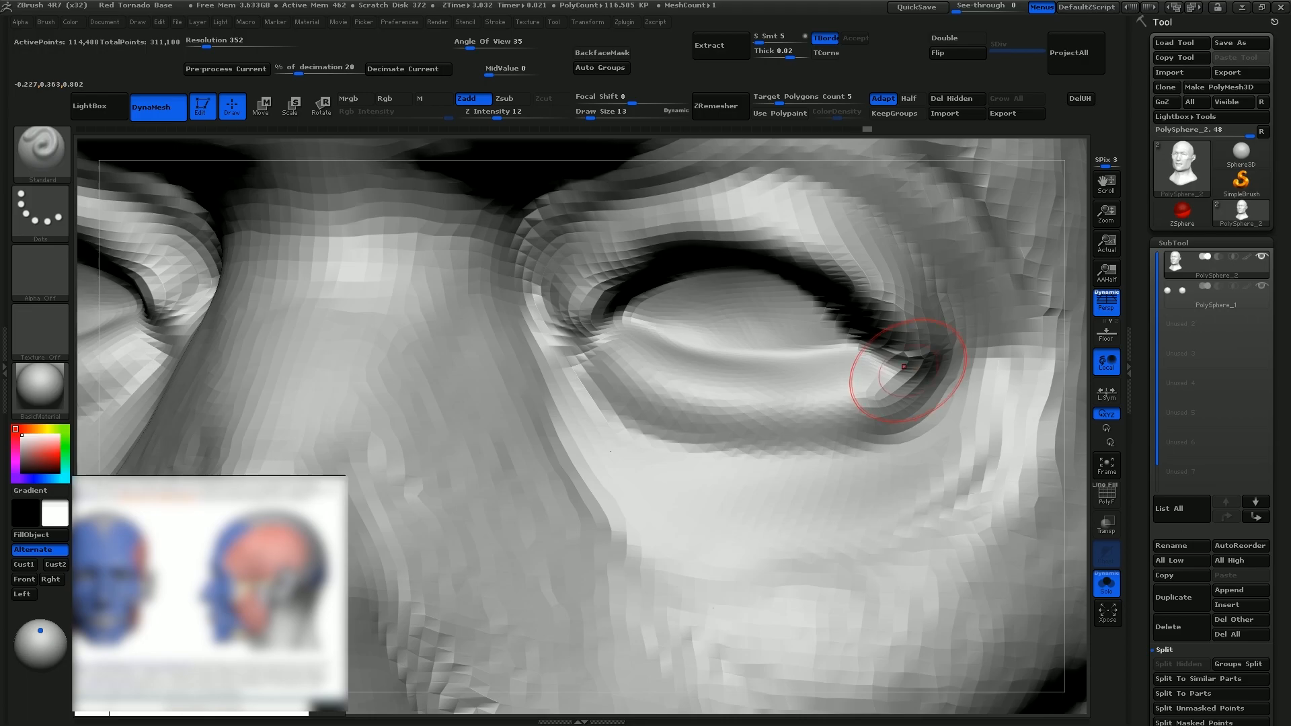
{"action": "mouse_move", "coordinate": [903, 366]}
{"action": "left_mouse_down"}
{"action": "mouse_move", "coordinate": [746, 418]}
{"action": "mouse_move", "coordinate": [601, 349]}
{"action": "mouse_move", "coordinate": [673, 407]}
{"action": "mouse_move", "coordinate": [845, 410]}
{"action": "left_mouse_up"}
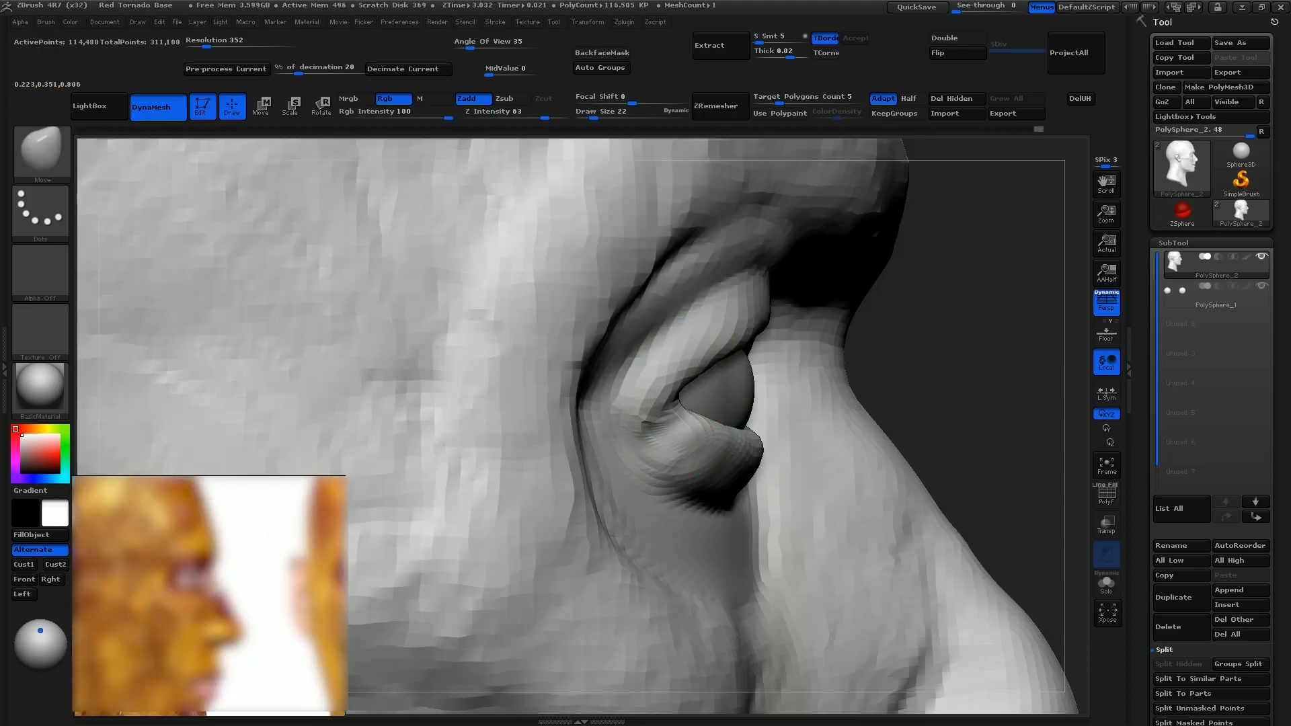
{"action": "left_click_drag", "start_coordinate": [684, 404], "coordinate": [677, 403]}
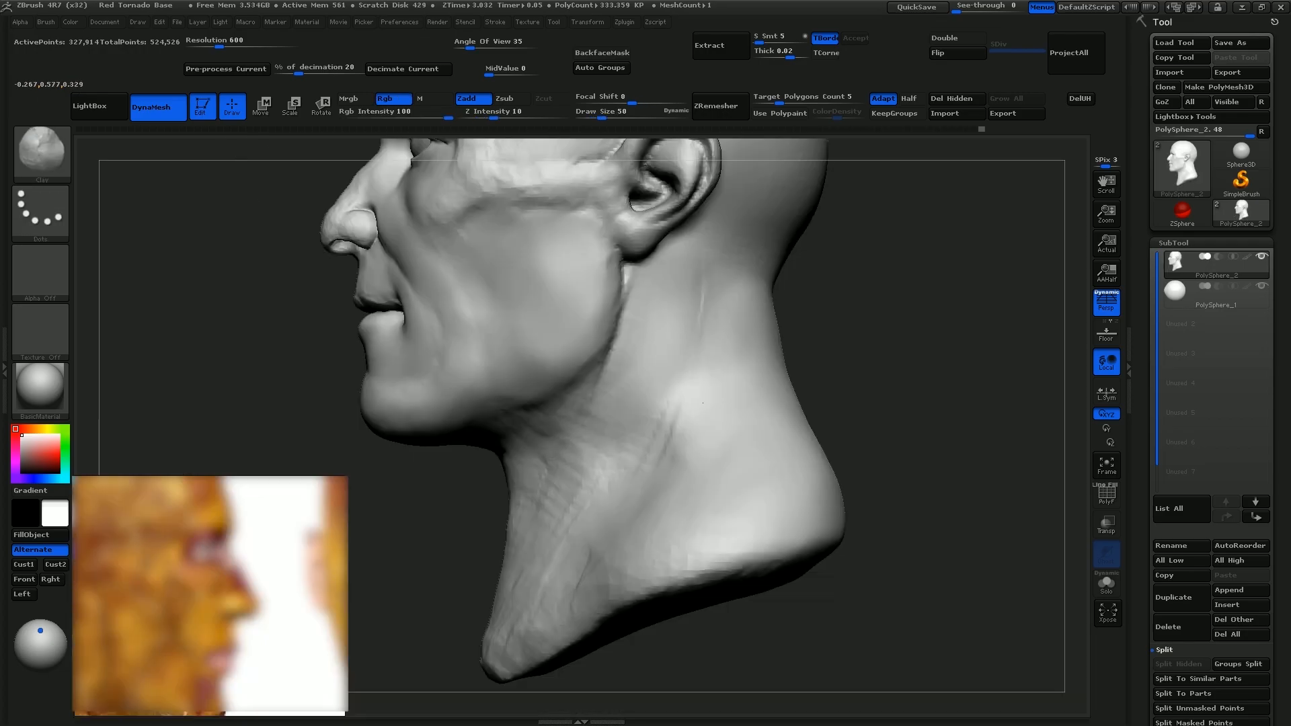
Build the side neck muscle with Clay at draw size 50 and adjust the earlobe with the Move brush
{"action": "left_click_drag", "start_coordinate": [662, 332], "coordinate": [609, 464]}
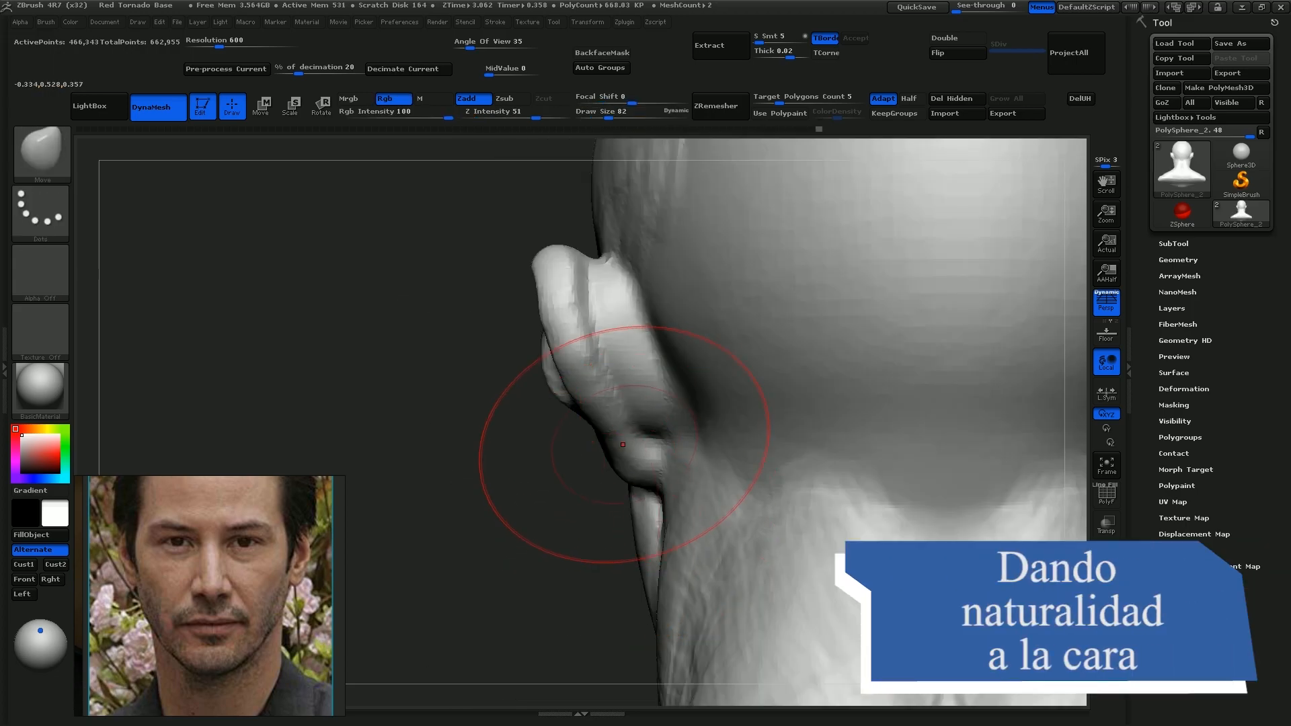
{"action": "mouse_move", "coordinate": [623, 445]}
{"action": "left_mouse_down"}
{"action": "mouse_move", "coordinate": [605, 445]}
{"action": "mouse_move", "coordinate": [616, 458]}
{"action": "left_mouse_up"}
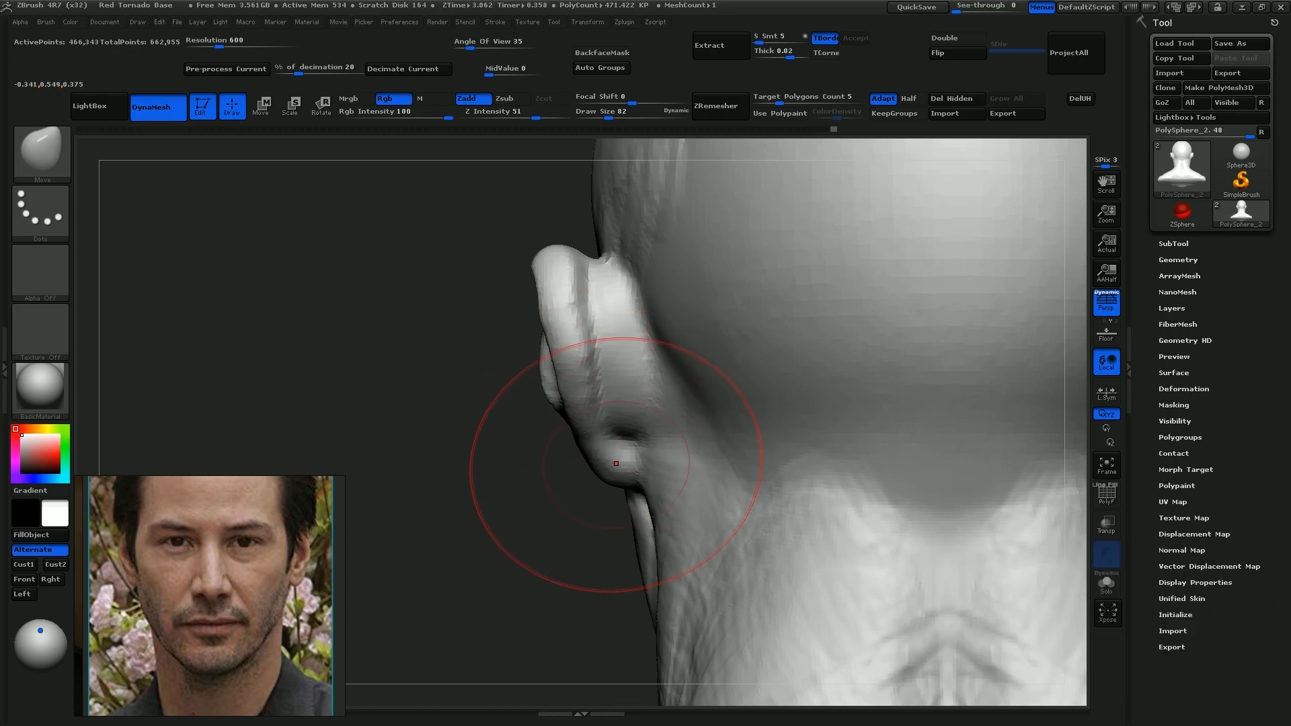
Adjust the nose wings and reshape the outer eye area with the Move brush, using draw sizes 19 and 50
{"action": "key", "text": "s"}
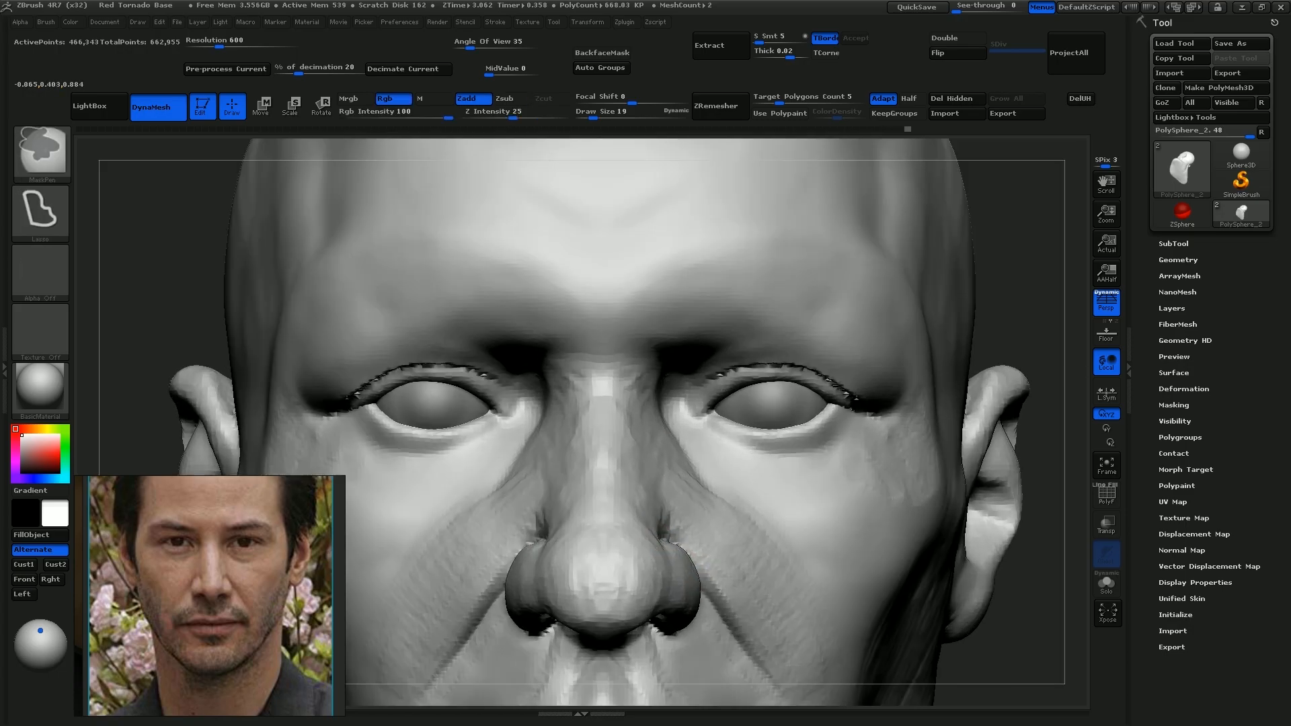
{"action": "key", "text": "s"}
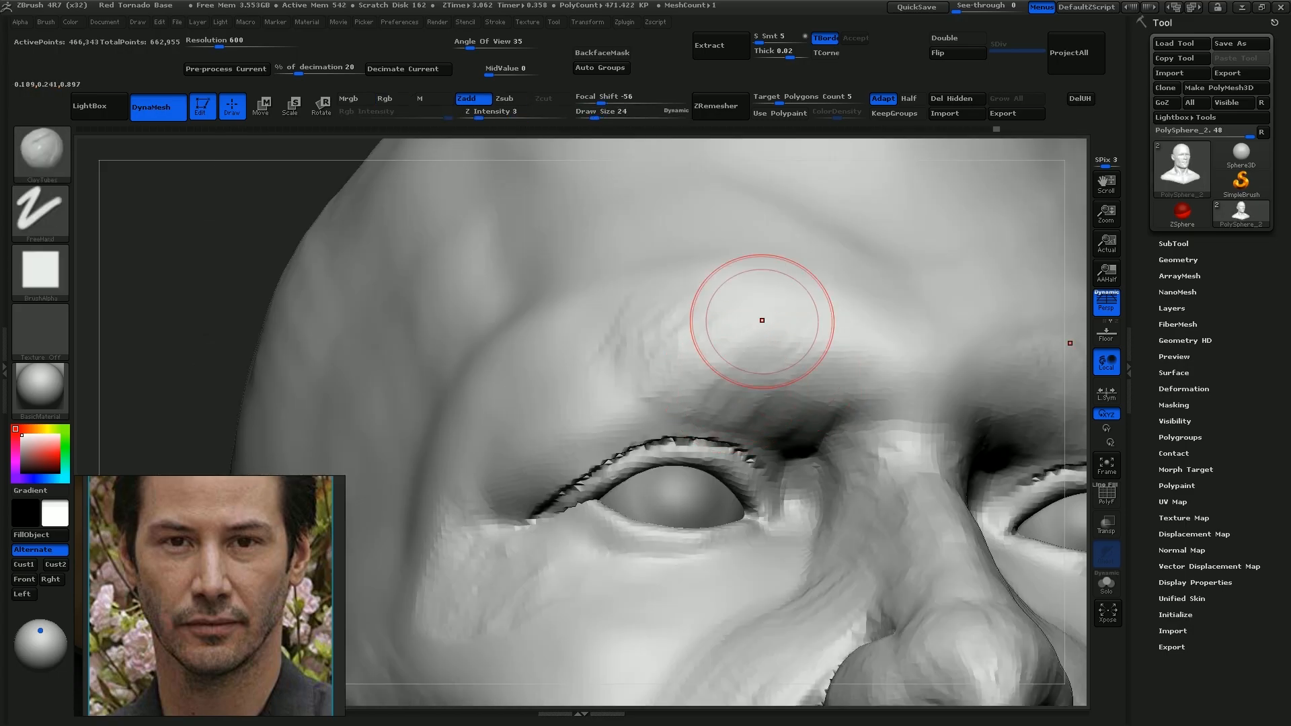
{"action": "mouse_move", "coordinate": [761, 321]}
{"action": "left_mouse_down"}
{"action": "mouse_move", "coordinate": [779, 410]}
{"action": "mouse_move", "coordinate": [817, 427]}
{"action": "left_mouse_up"}
{"action": "left_click_drag", "start_coordinate": [859, 381], "coordinate": [828, 423]}
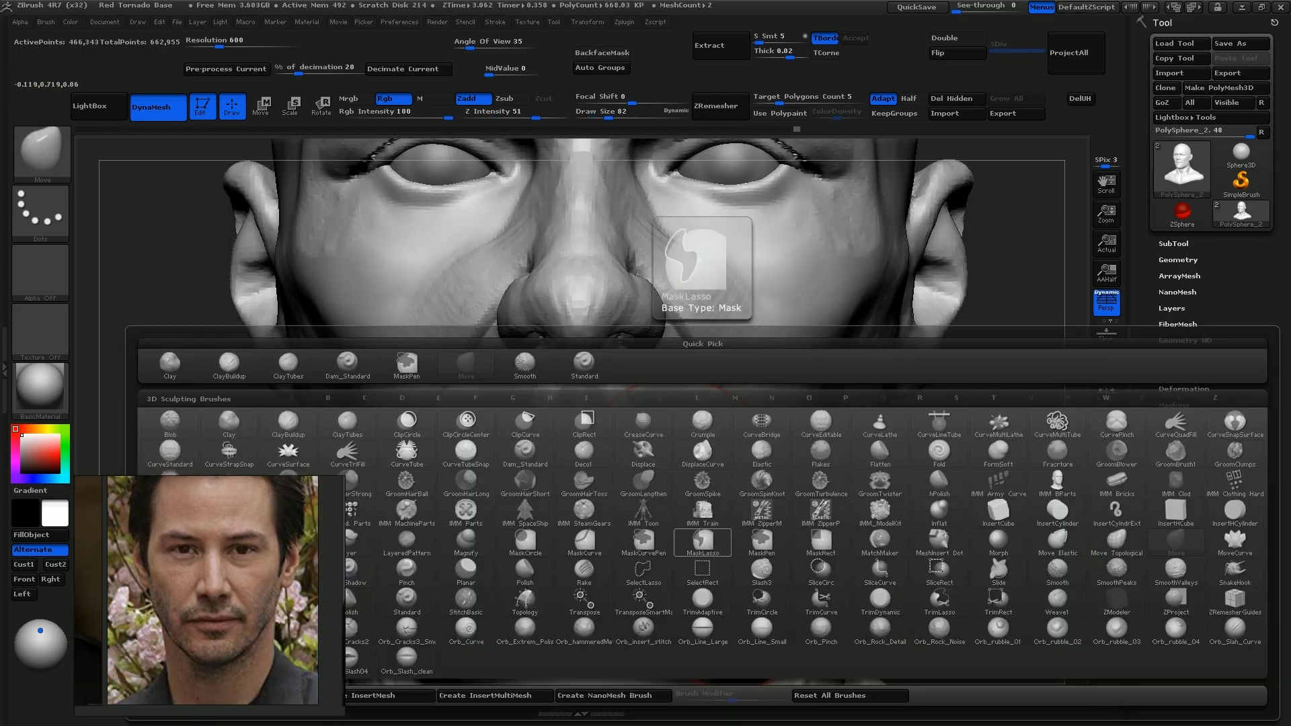
Reshape the cheek beside the mouth corner with the Move brush at draw size 56
{"action": "key", "text": "s"}
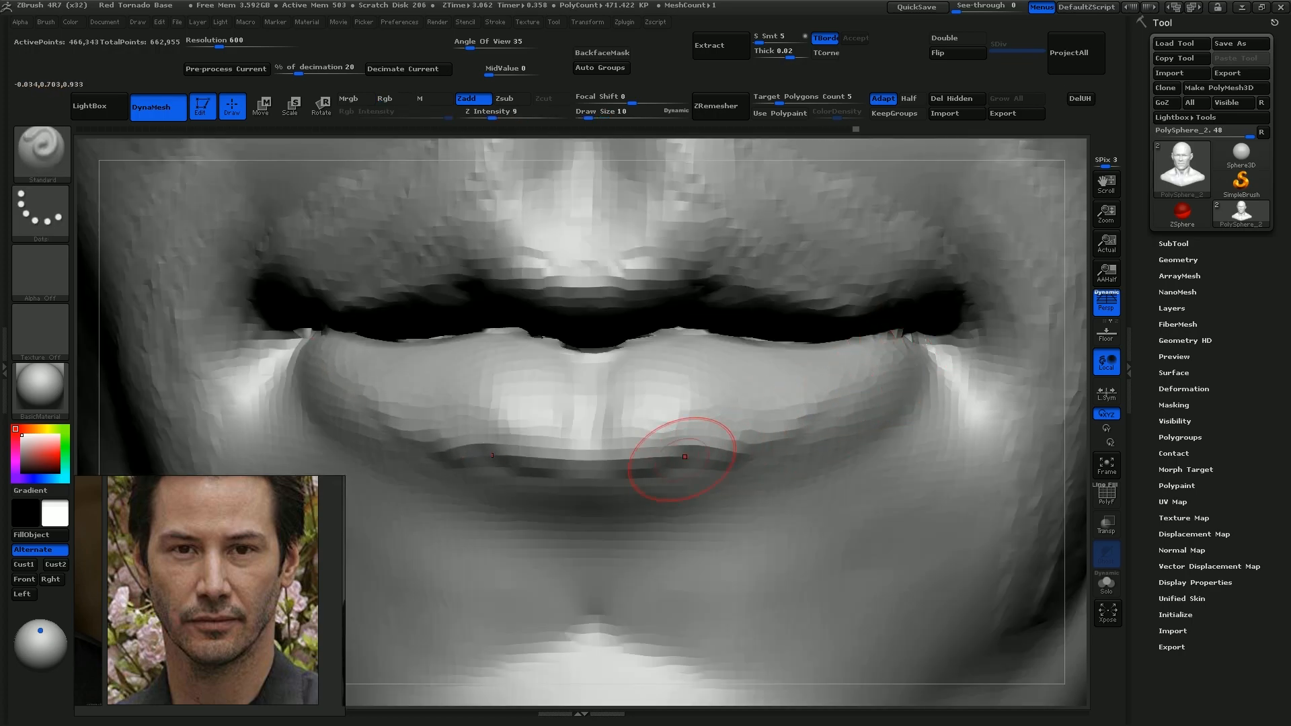
{"action": "mouse_move", "coordinate": [854, 407]}
{"action": "left_mouse_down"}
{"action": "mouse_move", "coordinate": [760, 462]}
{"action": "mouse_move", "coordinate": [576, 469]}
{"action": "mouse_move", "coordinate": [793, 465]}
{"action": "mouse_move", "coordinate": [921, 380]}
{"action": "left_mouse_up"}
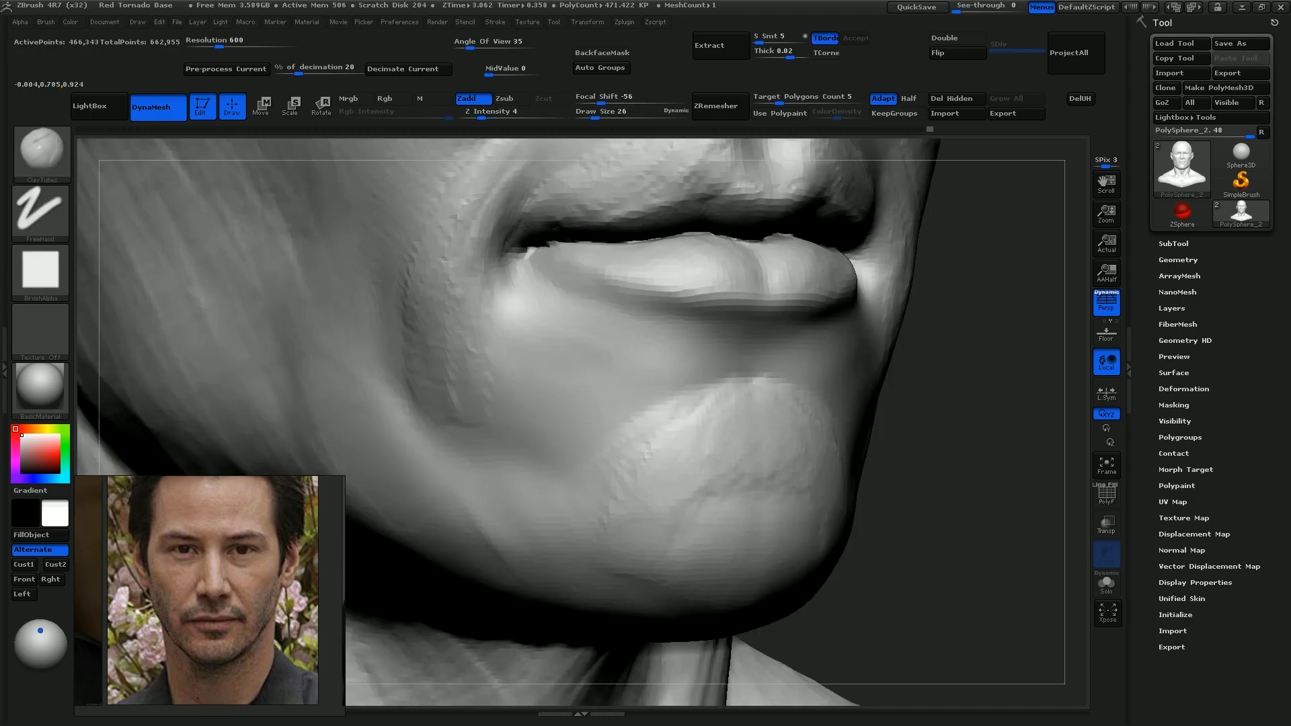
Build up the chin and the area below the mouth corner with ClayTubes at draw sizes 26 and 22
{"action": "left_click_drag", "start_coordinate": [737, 473], "coordinate": [714, 588]}
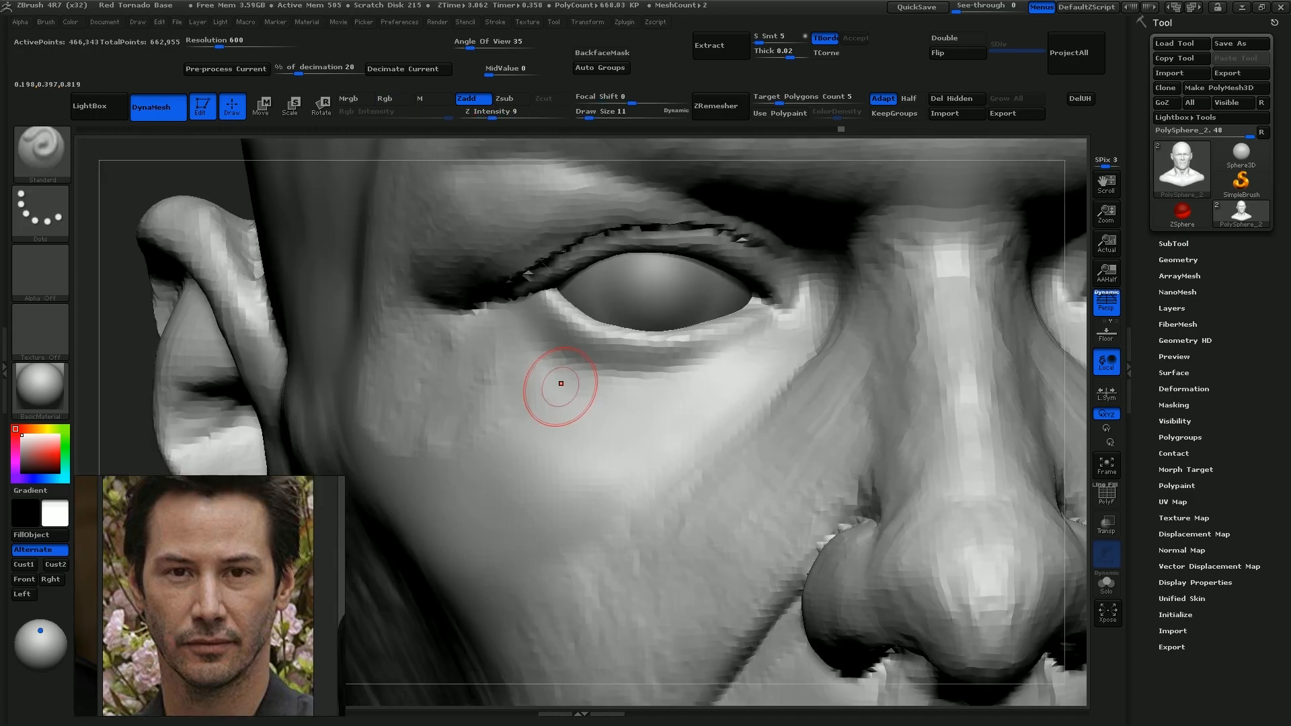
{"action": "key", "text": "s"}
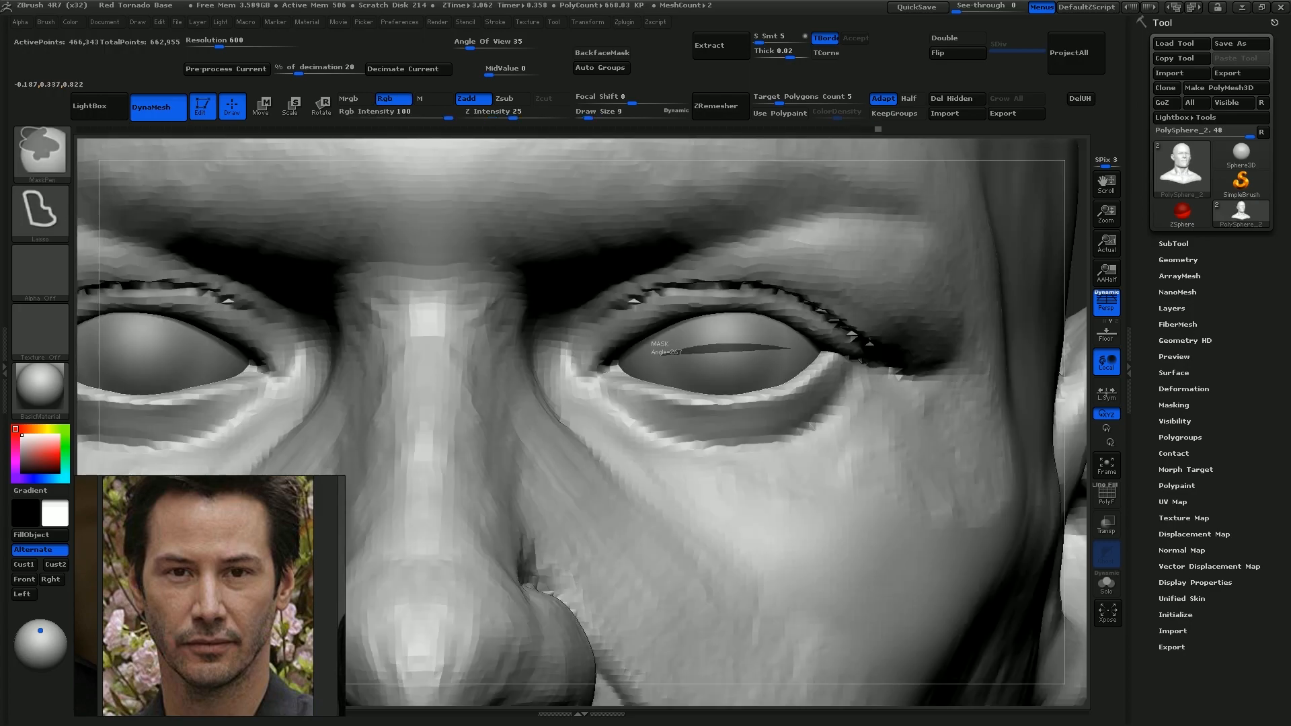
Refine the rim of the lower eyelid near the inner eye corner with the Move brush at draw size 15
{"action": "mouse_move", "coordinate": [786, 351]}
{"action": "left_mouse_down", "text": "ctrl"}
{"action": "mouse_move", "coordinate": [558, 515]}
{"action": "mouse_move", "coordinate": [931, 394]}
{"action": "left_mouse_up", "text": "ctrl"}
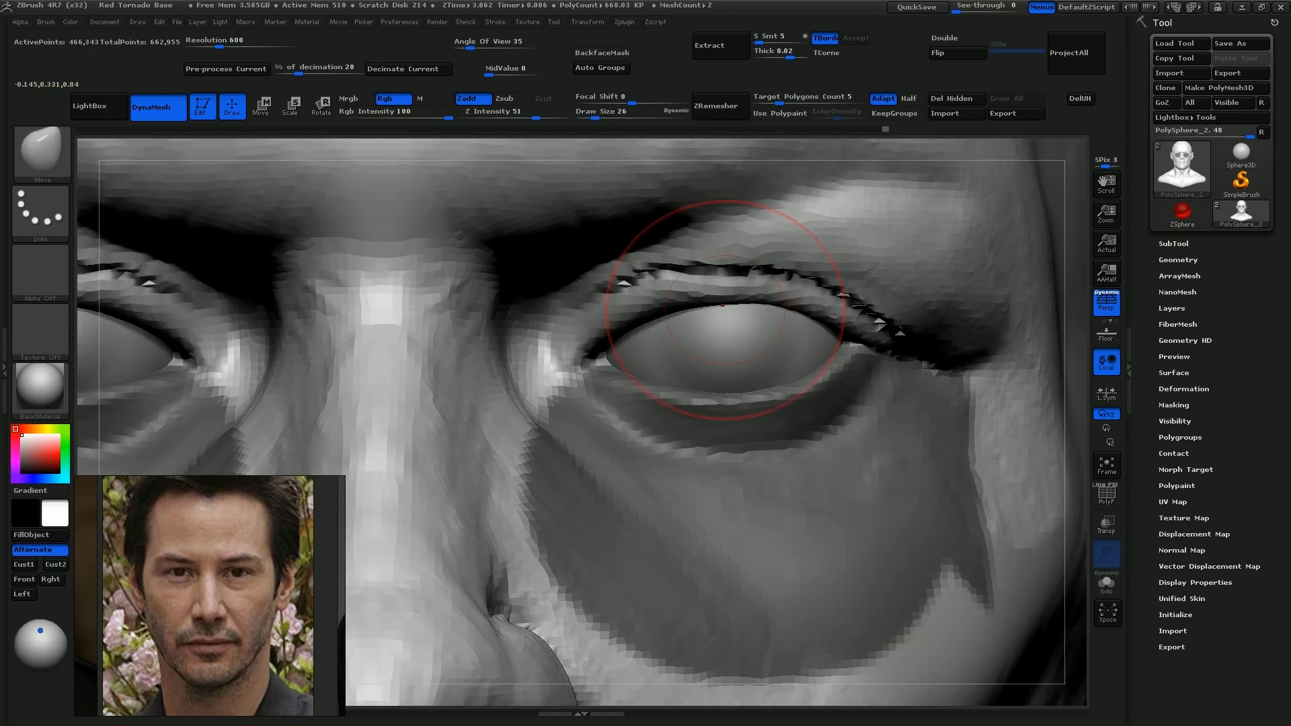
{"action": "type", "text": "s15"}
{"action": "key", "text": "Return"}
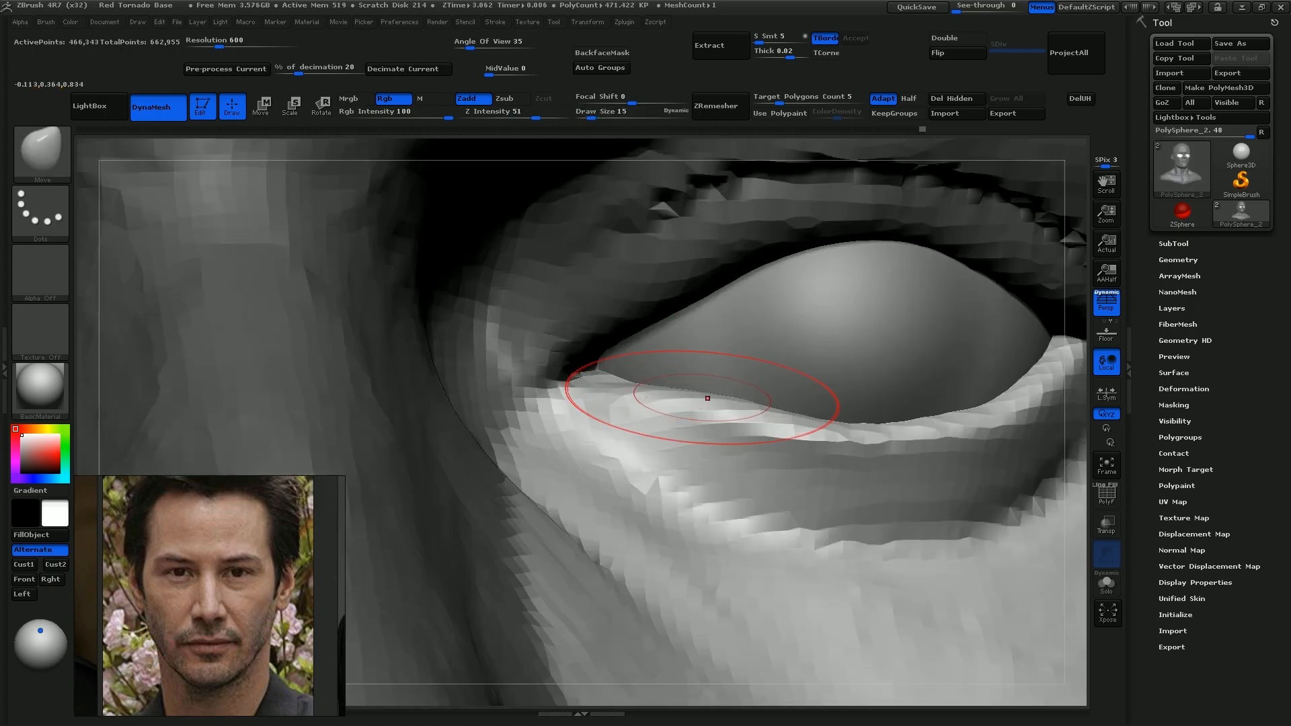
{"action": "left_click_drag", "start_coordinate": [837, 435], "coordinate": [836, 427]}
{"action": "left_click_drag", "start_coordinate": [711, 405], "coordinate": [709, 397]}
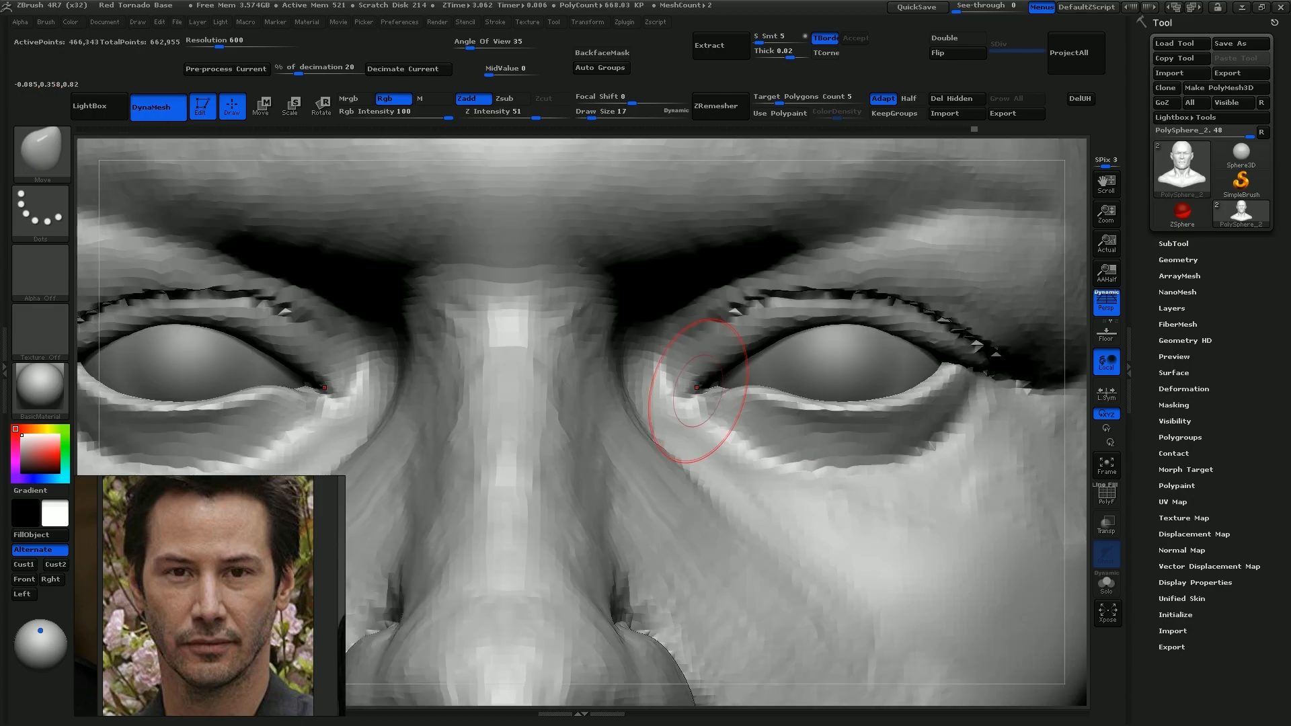
Shape the inner eye corner with Move at draw size 17 and the socket above it with ClayTubes at draw size 13
{"action": "left_click_drag", "start_coordinate": [703, 397], "coordinate": [706, 374]}
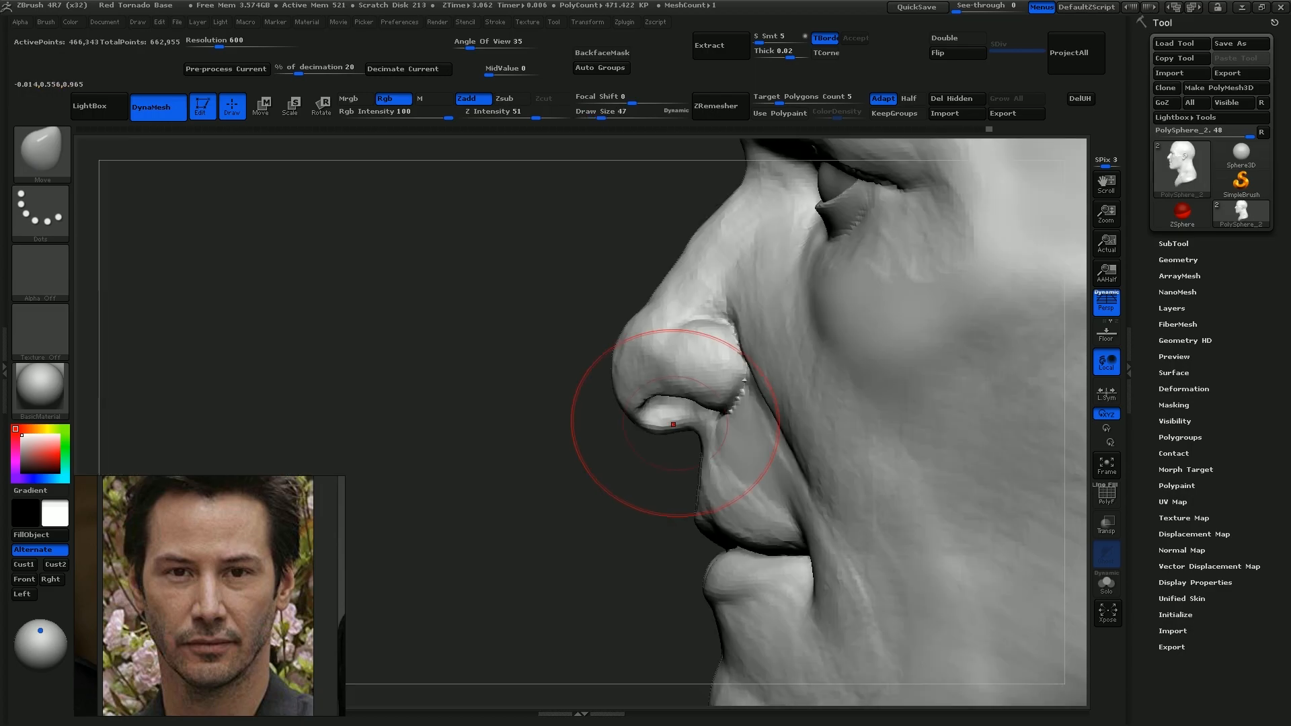
{"action": "left_click_drag", "start_coordinate": [673, 424], "coordinate": [674, 417]}
{"action": "left_click_drag", "start_coordinate": [690, 337], "coordinate": [686, 380]}
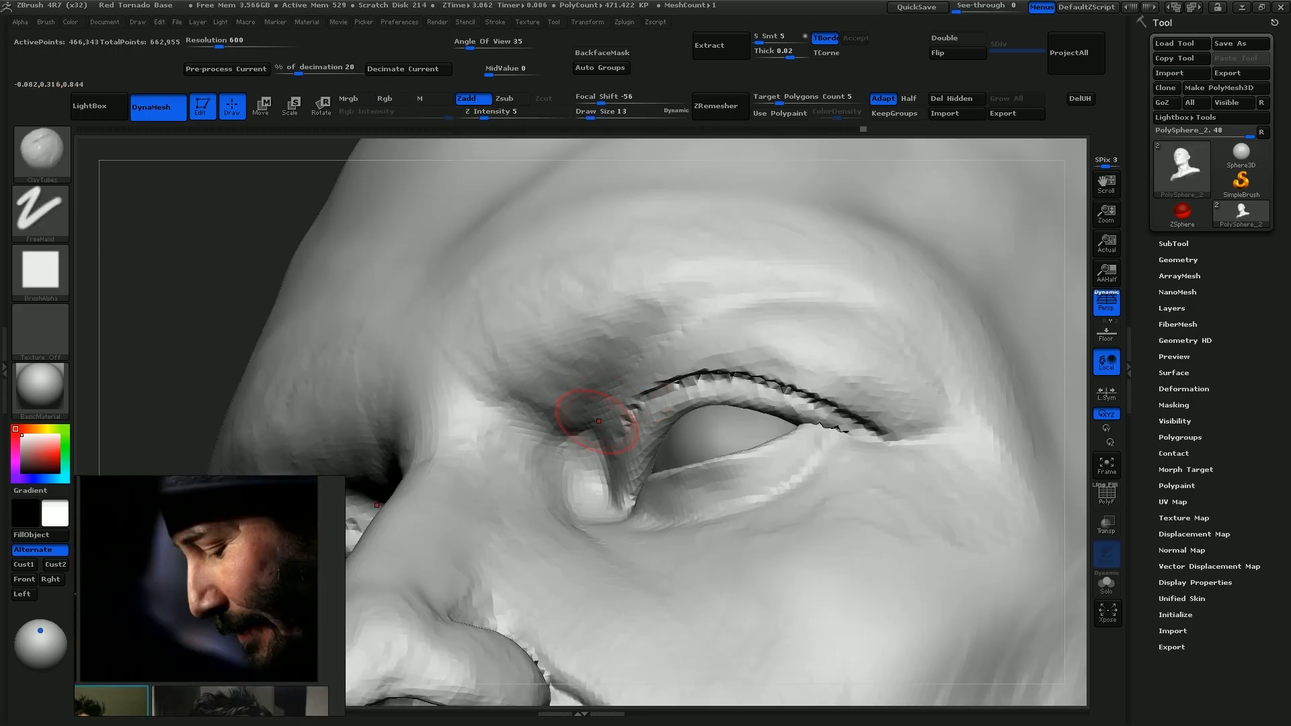
{"action": "right_click_drag", "start_coordinate": [802, 341], "coordinate": [734, 343]}
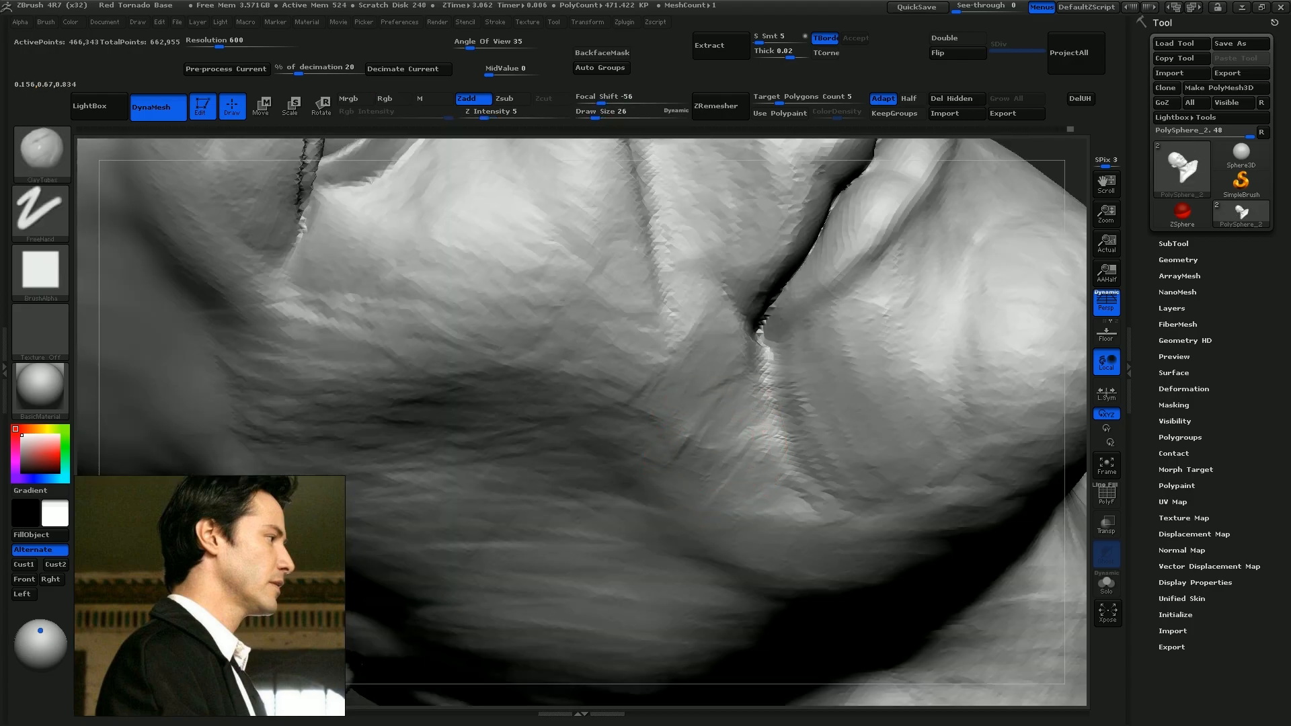
Smooth the area below the mouth corner and build up its surrounding muscles with ClayTubes at draw sizes 17 and 13
{"action": "left_click_drag", "start_coordinate": [646, 337], "coordinate": [736, 467]}
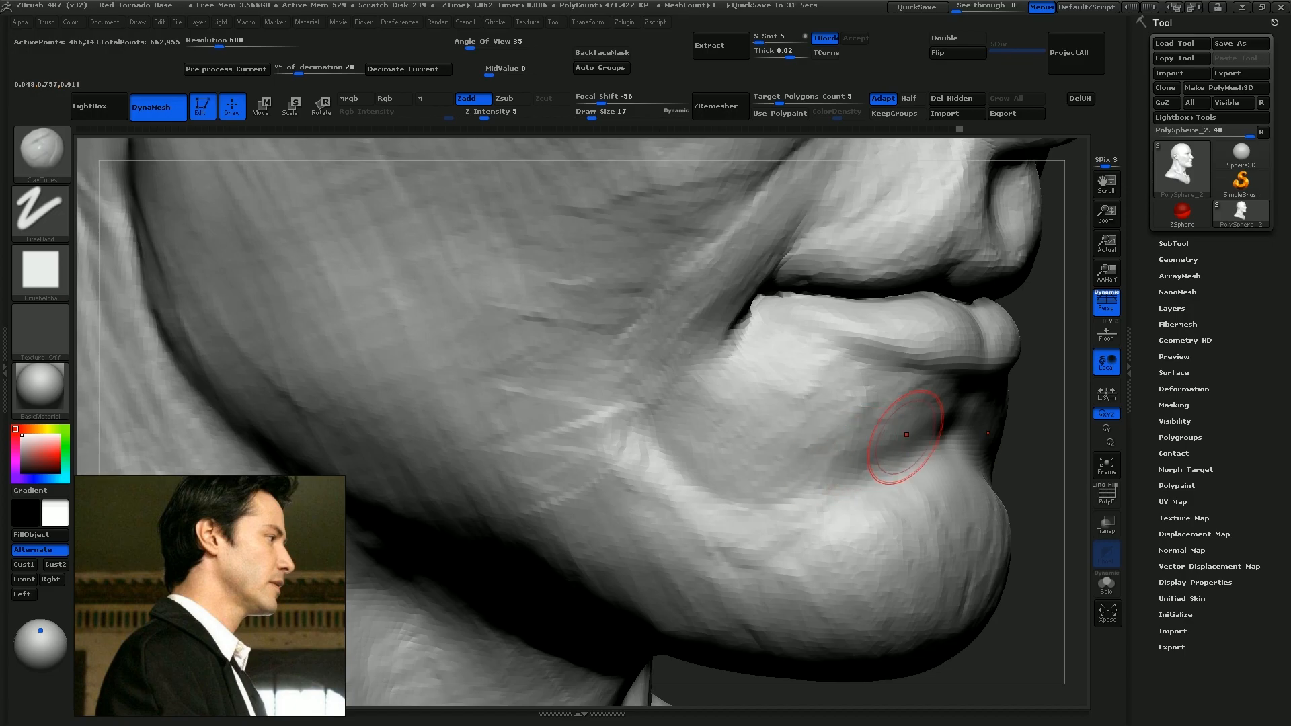
{"action": "right_click_drag", "start_coordinate": [909, 440], "coordinate": [782, 418]}
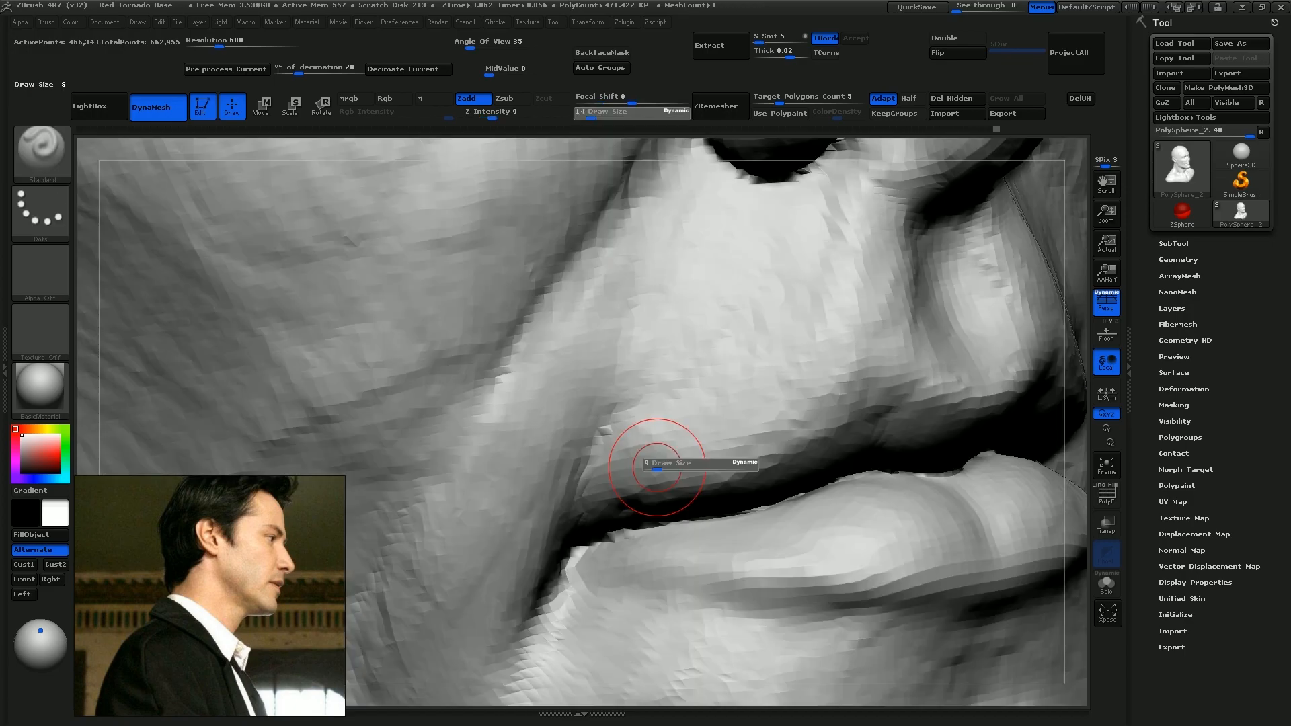
{"action": "mouse_move", "coordinate": [699, 447]}
{"action": "left_mouse_down"}
{"action": "mouse_move", "coordinate": [839, 340]}
{"action": "mouse_move", "coordinate": [729, 437]}
{"action": "left_mouse_up"}
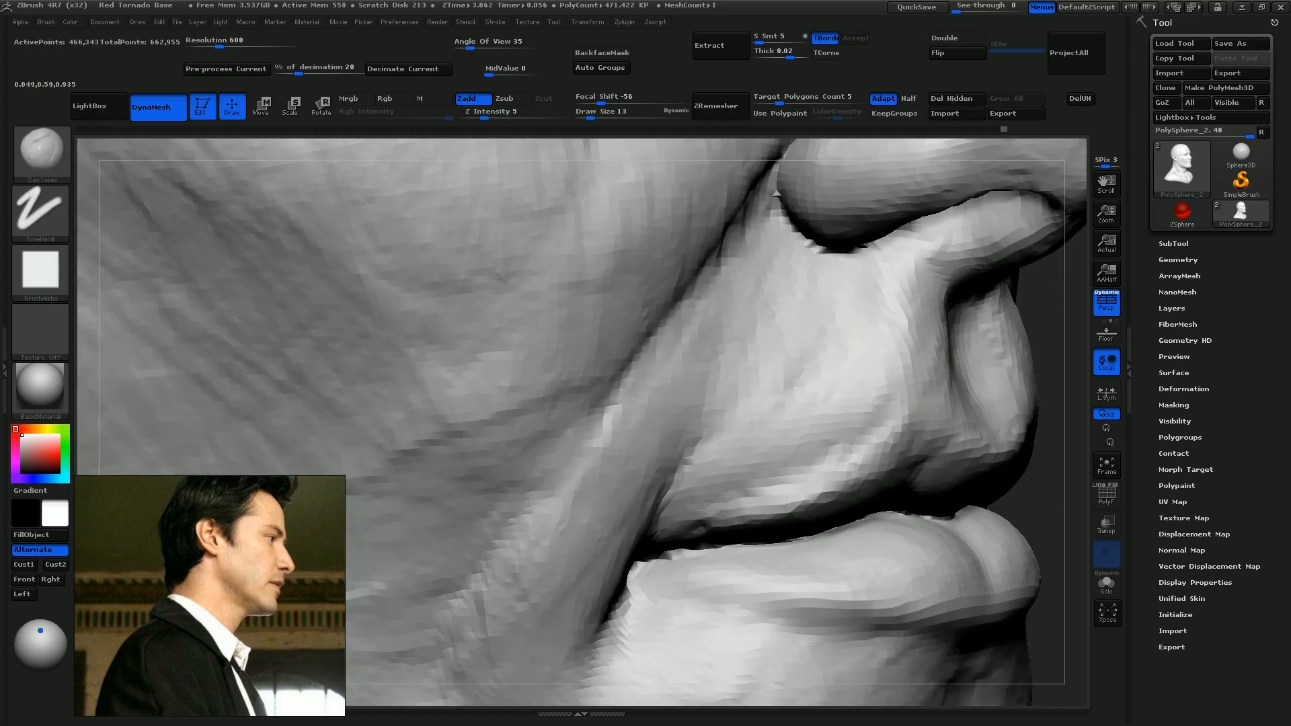
{"action": "left_click_drag", "start_coordinate": [681, 457], "coordinate": [721, 415]}
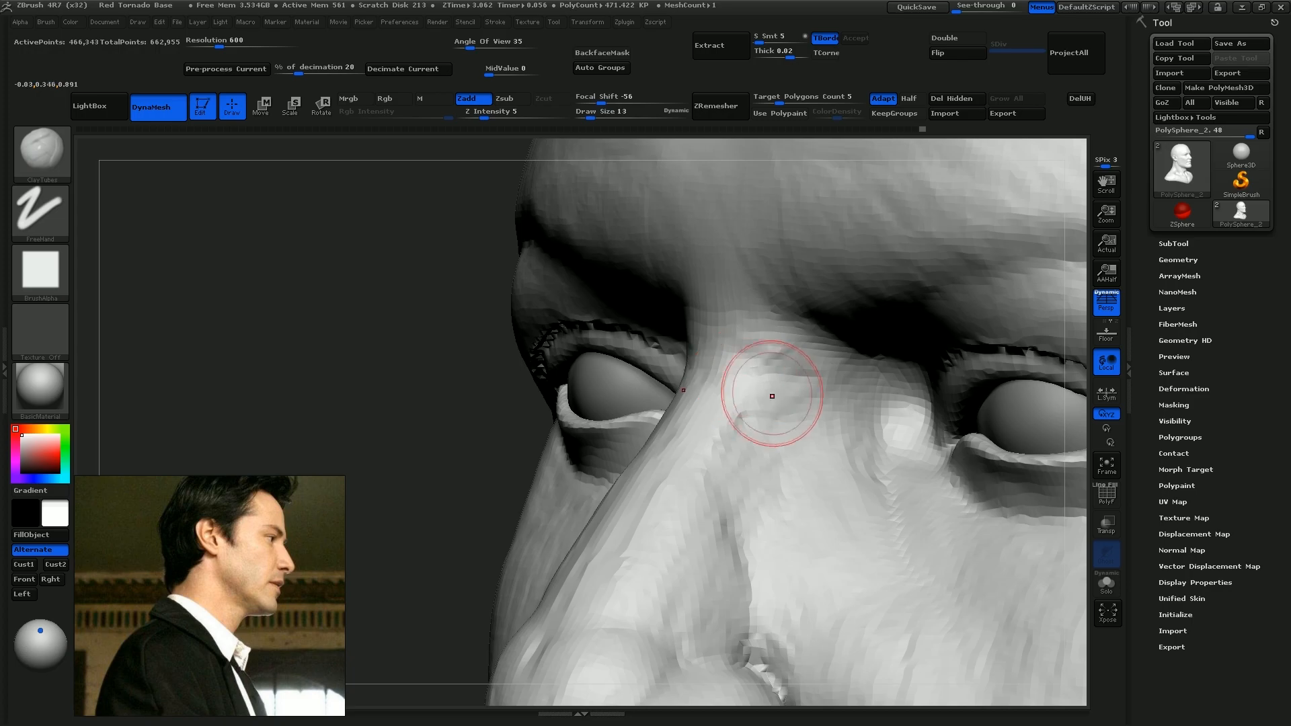
Refine the nose bridge with ClayTubes at draw size 13 and the cheek with ClayTubes at 42 and Standard at 20
{"action": "mouse_move", "coordinate": [811, 410]}
{"action": "left_mouse_down"}
{"action": "mouse_move", "coordinate": [740, 383]}
{"action": "mouse_move", "coordinate": [771, 443]}
{"action": "left_mouse_up"}
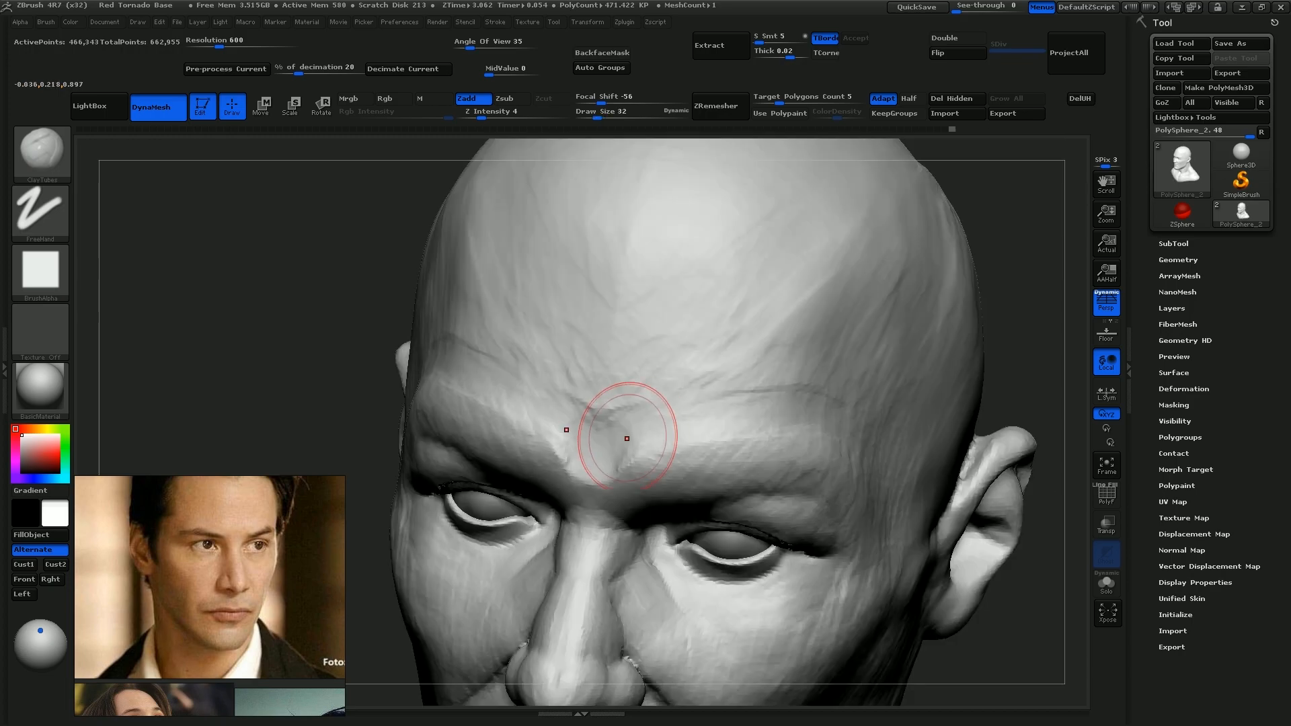
{"action": "left_click_drag", "start_coordinate": [619, 426], "coordinate": [611, 421]}
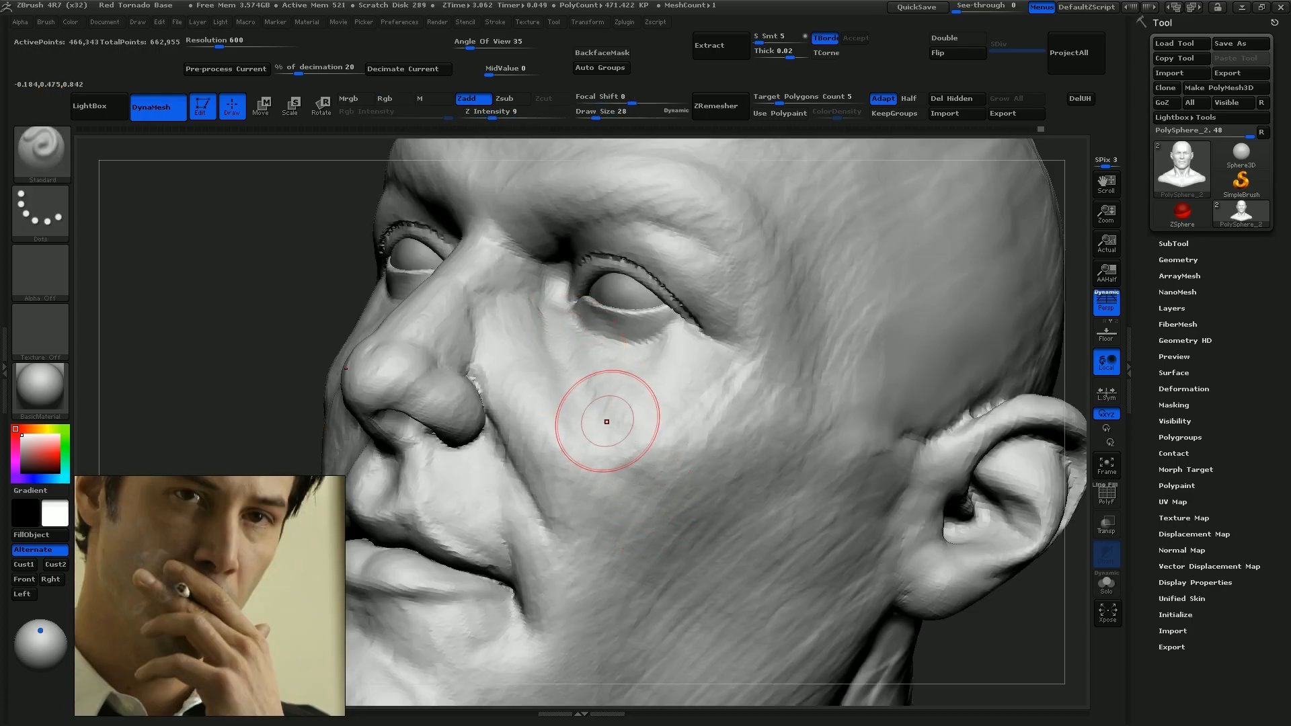
{"action": "left_click_drag", "start_coordinate": [578, 354], "coordinate": [635, 464]}
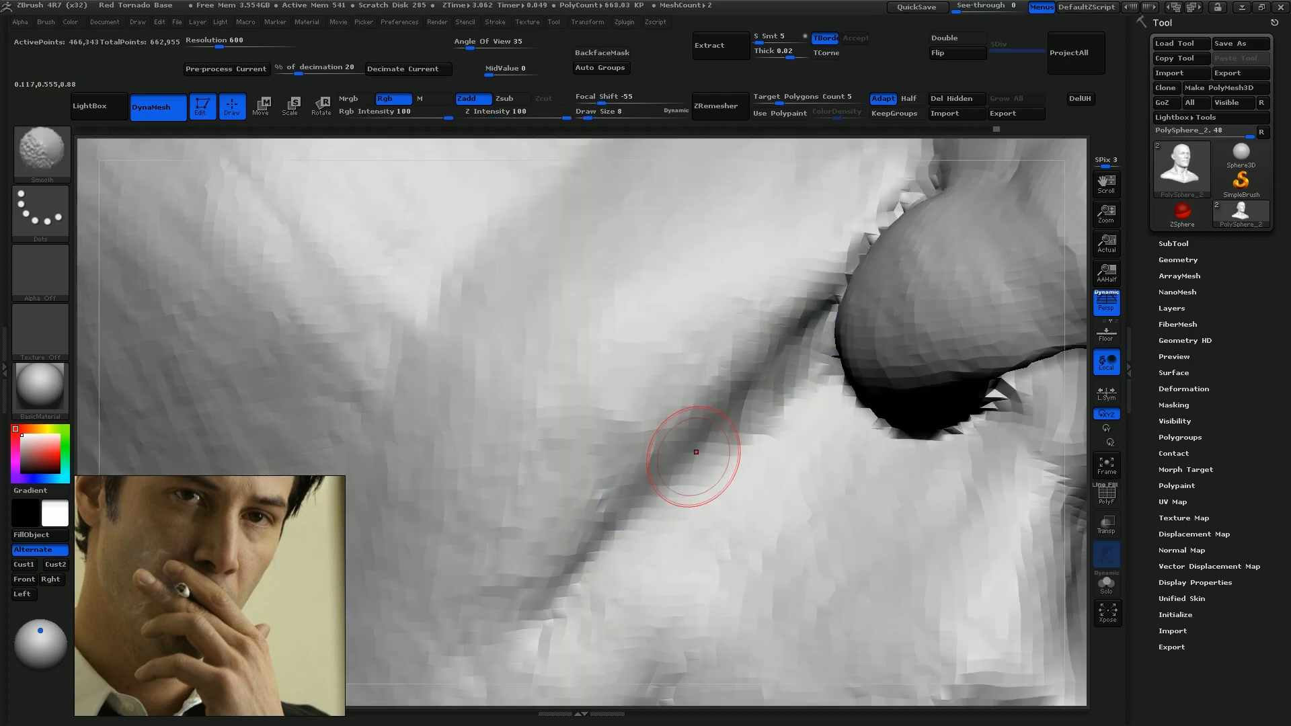
Sculpt the side of the nose just below the inner eye corner
{"action": "key", "text": "b"}
{"action": "key", "text": "d"}
{"action": "key", "text": "s"}
{"action": "left_click_drag", "start_coordinate": [834, 303], "coordinate": [683, 461]}
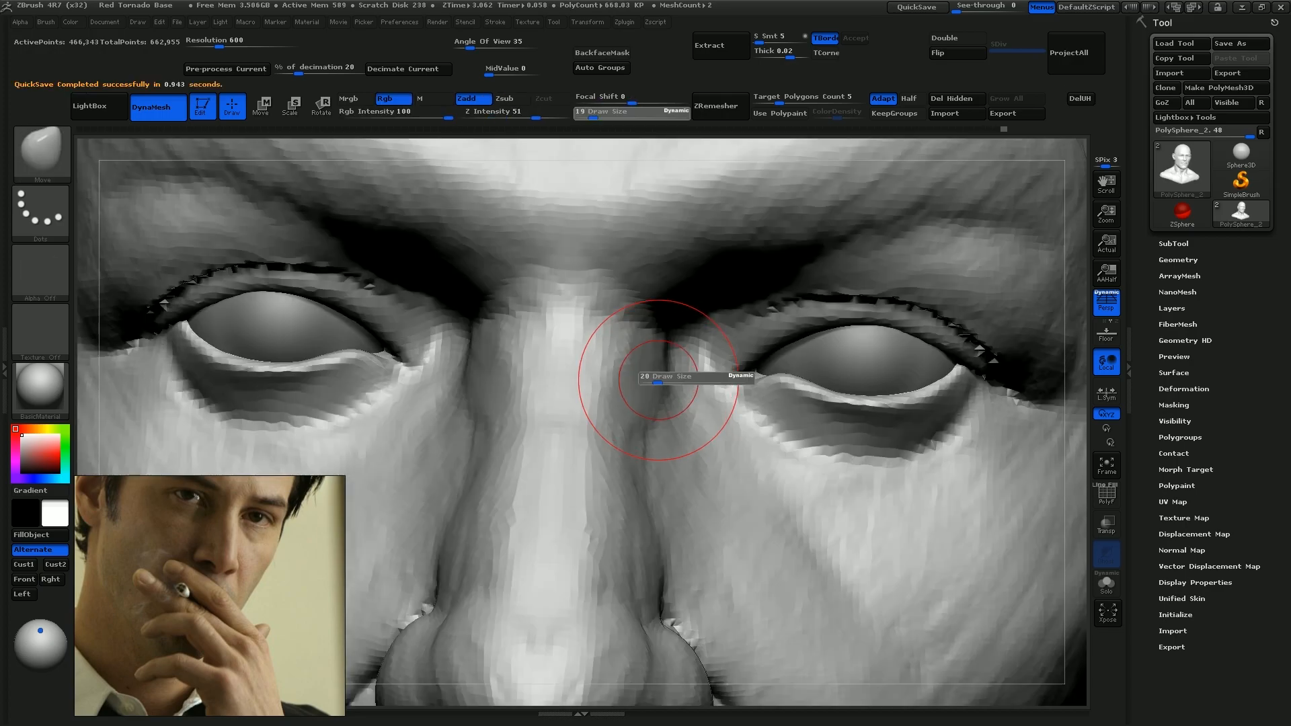
Reshape the sides of the nose bridge between the eyes with the Move brush at draw size 24
{"action": "key", "text": "b"}
{"action": "key", "text": "m"}
{"action": "key", "text": "v"}
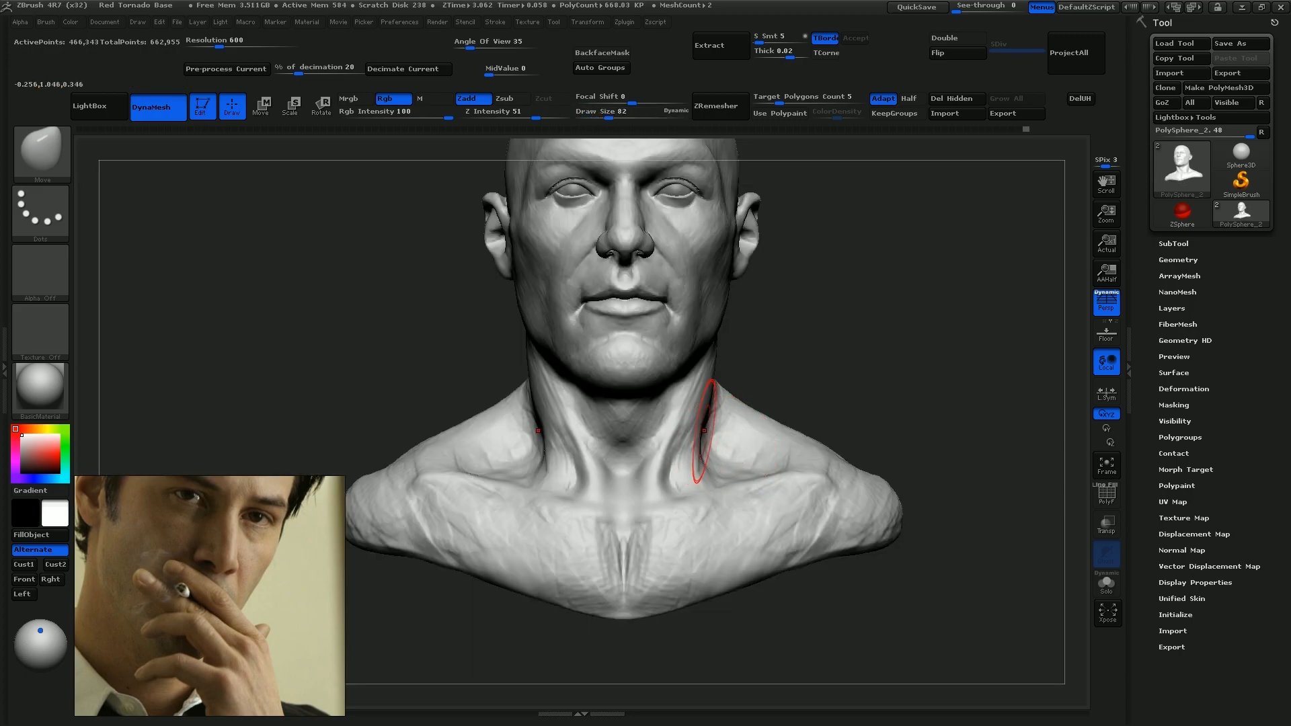
{"action": "key", "text": "s"}
{"action": "left_click_drag", "start_coordinate": [691, 447], "coordinate": [713, 448]}
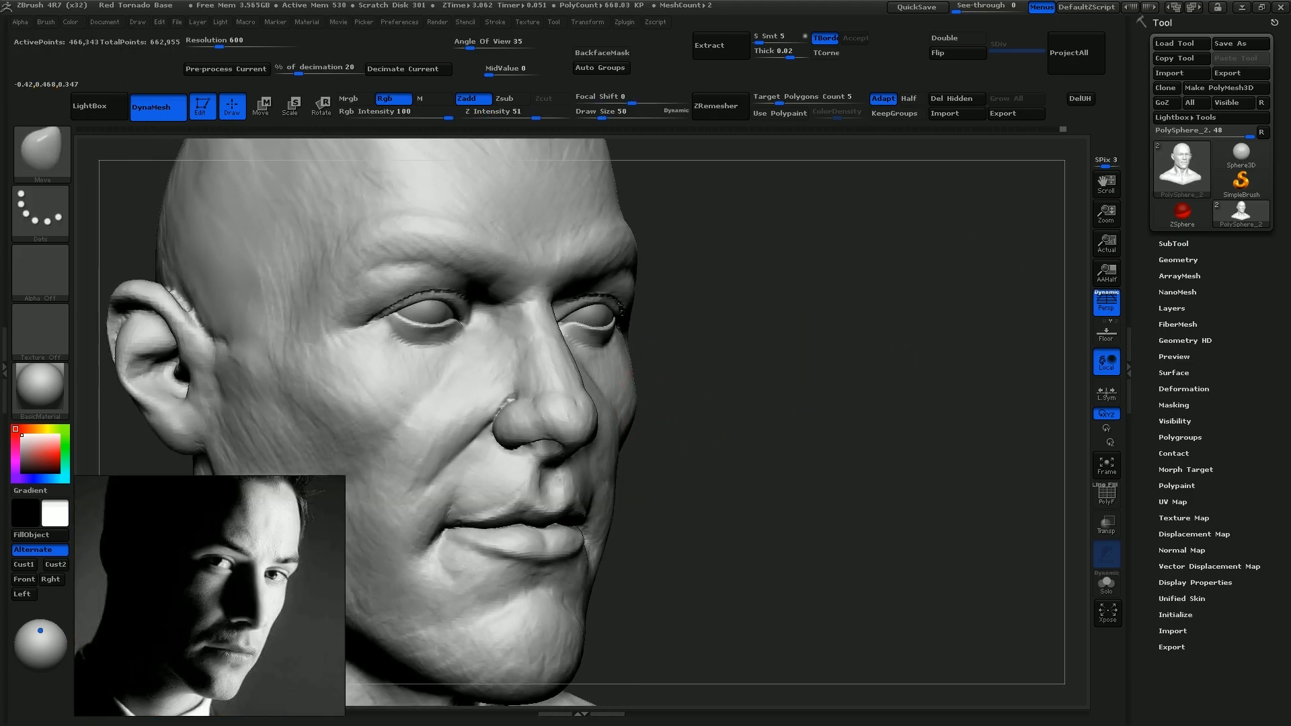
Build up the cheek and the fold running from the nose wing to the mouth with ClayTubes at draw size 32
{"action": "right_click_drag", "start_coordinate": [628, 375], "coordinate": [679, 457], "text": "ctrl"}
{"action": "key", "text": "s"}
{"action": "left_click_drag", "start_coordinate": [680, 459], "coordinate": [684, 460]}
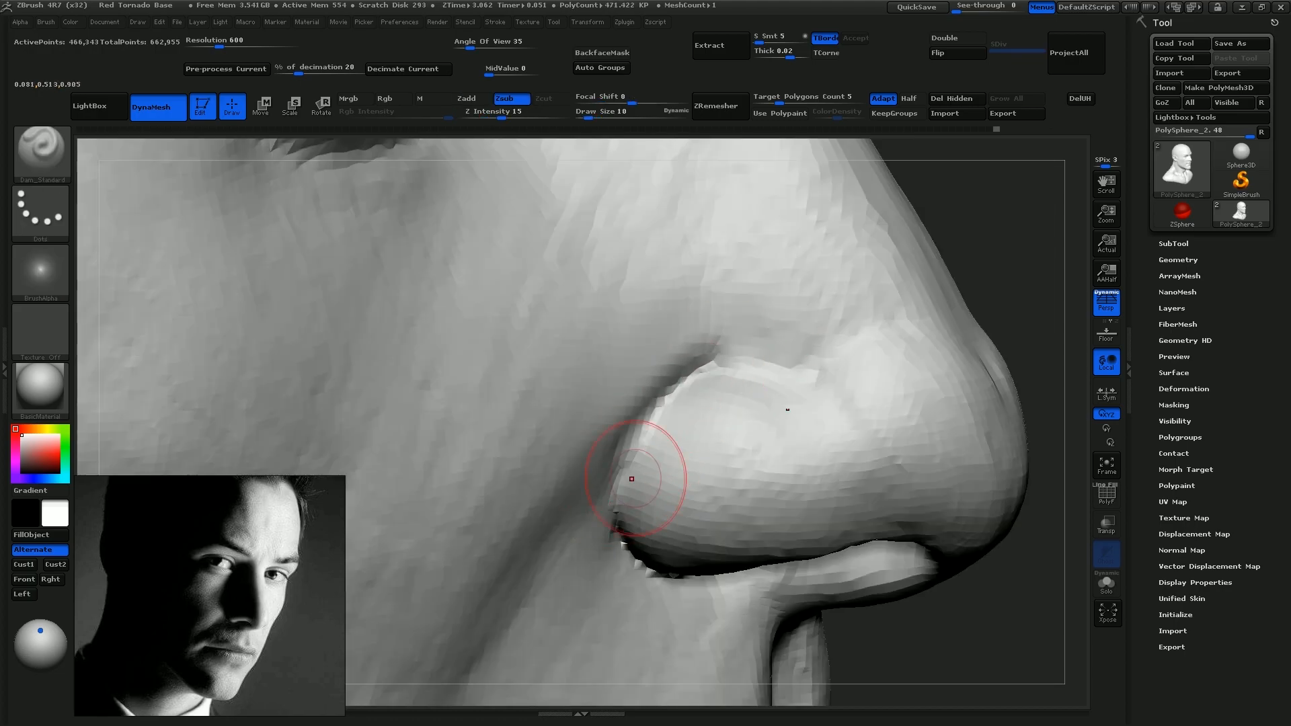
{"action": "mouse_move", "coordinate": [687, 382]}
{"action": "left_mouse_down"}
{"action": "mouse_move", "coordinate": [657, 415]}
{"action": "mouse_move", "coordinate": [624, 534]}
{"action": "left_mouse_up"}
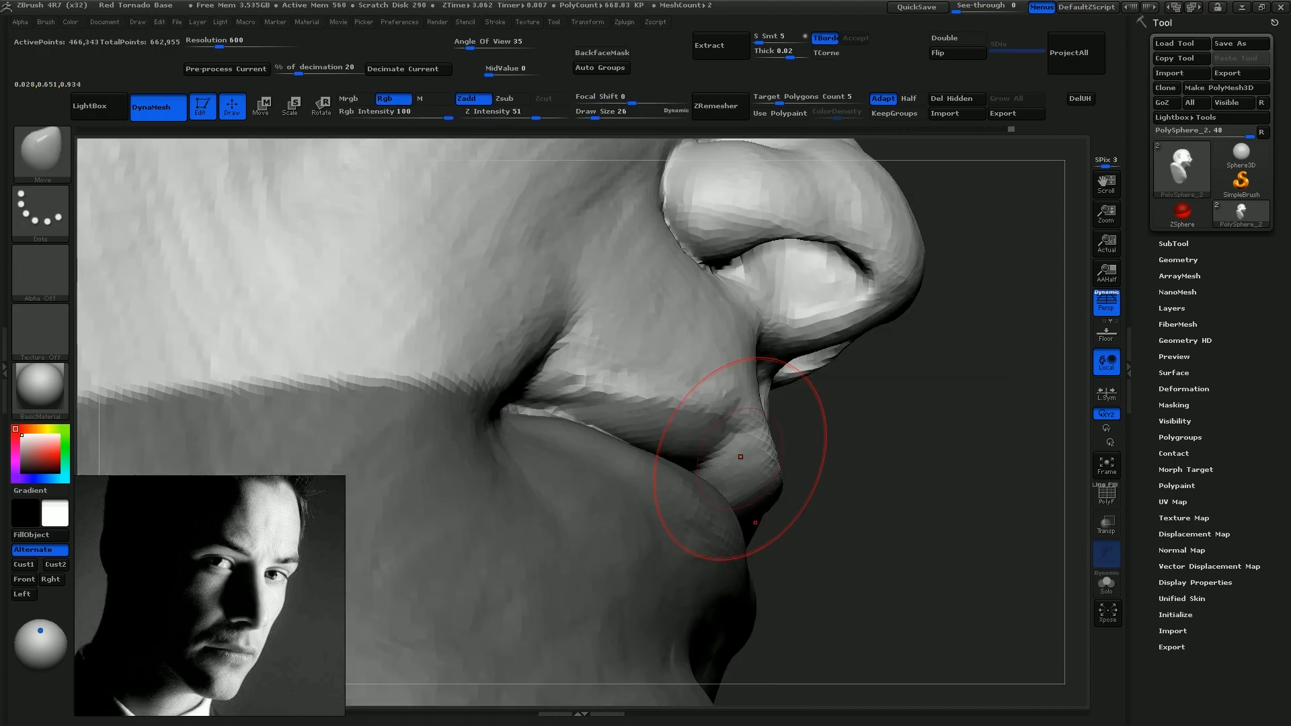
Adjust the profile of the lips with the Move brush at draw size 26
{"action": "key", "text": "s"}
{"action": "left_click_drag", "start_coordinate": [747, 430], "coordinate": [745, 435]}
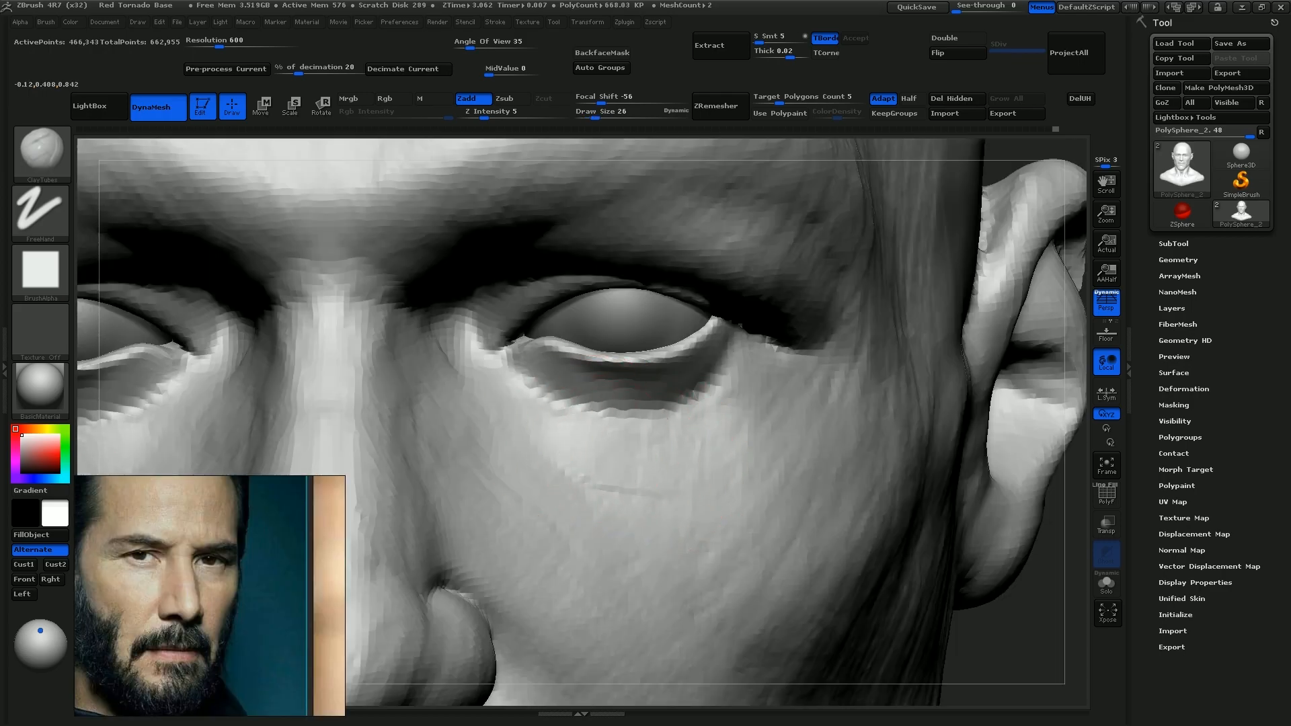
Build up the upper eyelid and its crease above the eyeball with ClayTubes at draw size 11
{"action": "left_click_drag", "start_coordinate": [585, 430], "coordinate": [734, 414]}
{"action": "mouse_move", "coordinate": [589, 450]}
{"action": "left_mouse_down"}
{"action": "mouse_move", "coordinate": [707, 433]}
{"action": "mouse_move", "coordinate": [702, 445]}
{"action": "left_mouse_up"}
{"action": "key", "text": "s"}
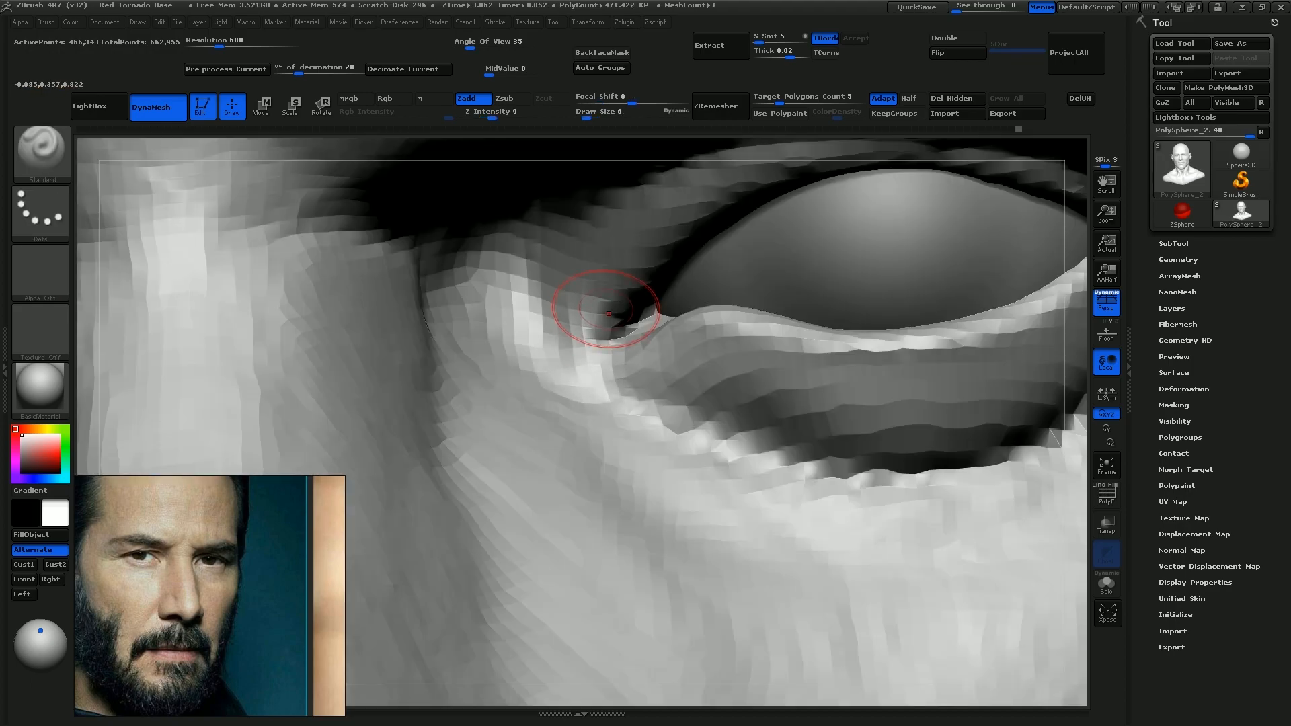
Sculpt the area under the eye with ClayTubes at draw size 19 and the inner eye corner with Standard at 6
{"action": "left_click_drag", "start_coordinate": [608, 313], "coordinate": [578, 377]}
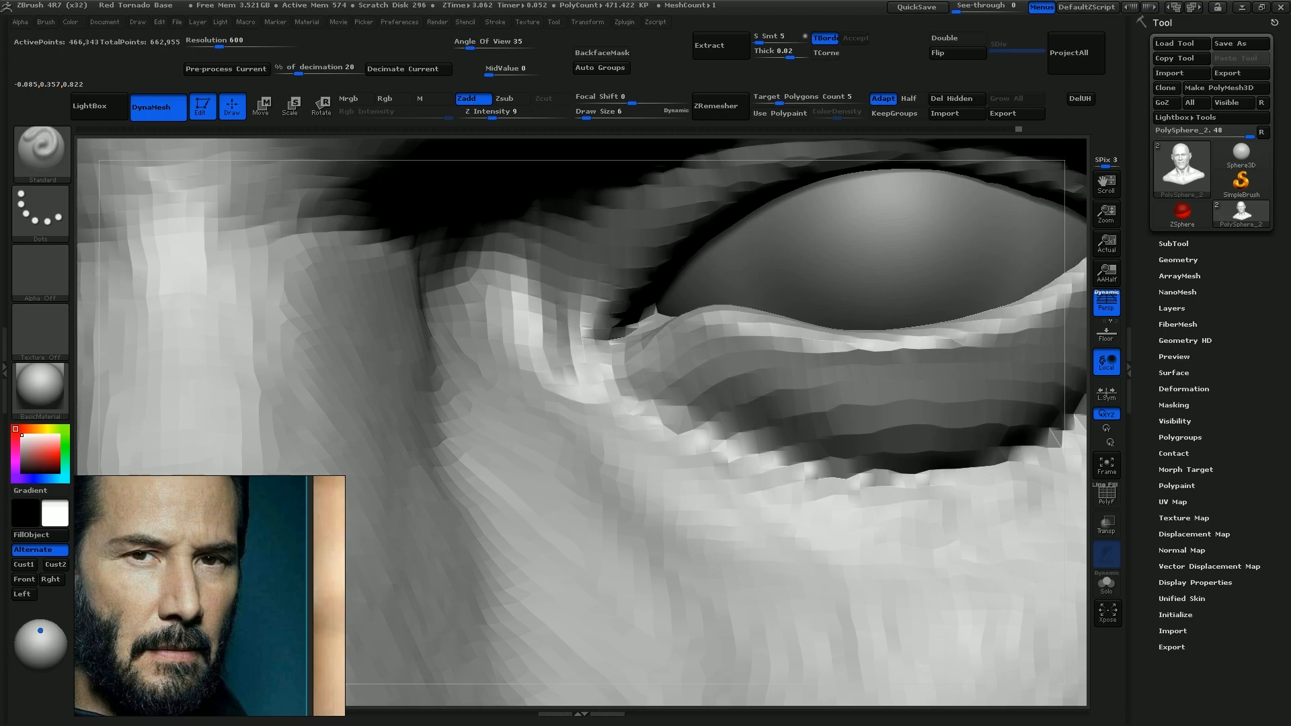
{"action": "left_click_drag", "start_coordinate": [641, 349], "coordinate": [578, 377]}
{"action": "mouse_move", "coordinate": [553, 290]}
{"action": "left_mouse_down"}
{"action": "mouse_move", "coordinate": [546, 367]}
{"action": "mouse_move", "coordinate": [569, 403]}
{"action": "left_mouse_up"}
{"action": "mouse_move", "coordinate": [645, 403]}
{"action": "right_mouse_down"}
{"action": "mouse_move", "coordinate": [768, 414]}
{"action": "mouse_move", "coordinate": [760, 382]}
{"action": "right_mouse_up"}
Reshape the inner part of the lower eyelid with the Move brush
{"action": "key", "text": "b"}
{"action": "key", "text": "m"}
{"action": "key", "text": "v"}
{"action": "key", "text": "s"}
{"action": "mouse_move", "coordinate": [759, 382]}
{"action": "left_mouse_down"}
{"action": "mouse_move", "coordinate": [770, 371]}
{"action": "mouse_move", "coordinate": [732, 350]}
{"action": "left_mouse_up"}
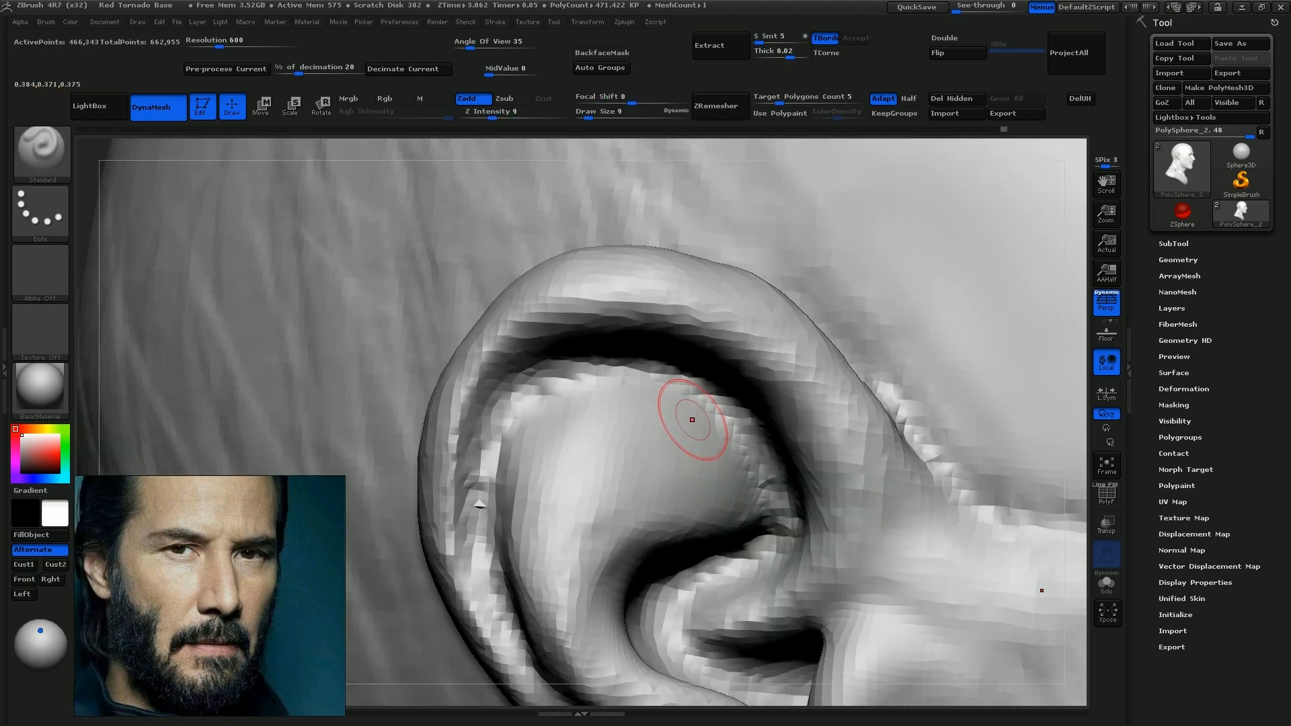
Refine the small flap in front of the ear opening with the Standard brush at draw size 14
{"action": "key", "text": "s"}
{"action": "left_click_drag", "start_coordinate": [689, 423], "coordinate": [694, 446]}
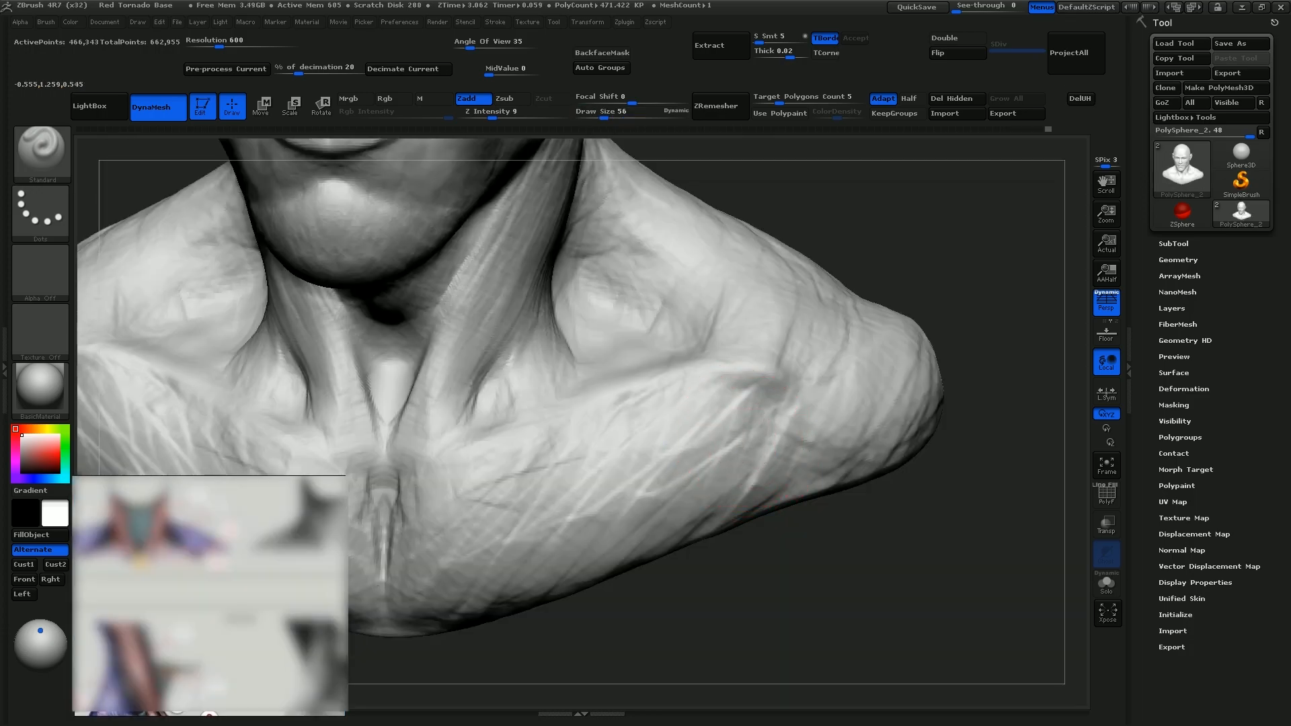
Sculpt the collarbone and shoulder with Standard at draw size 56 and the upper back with ClayTubes at draw size 82
{"action": "left_click_drag", "start_coordinate": [770, 396], "coordinate": [726, 460], "text": "alt"}
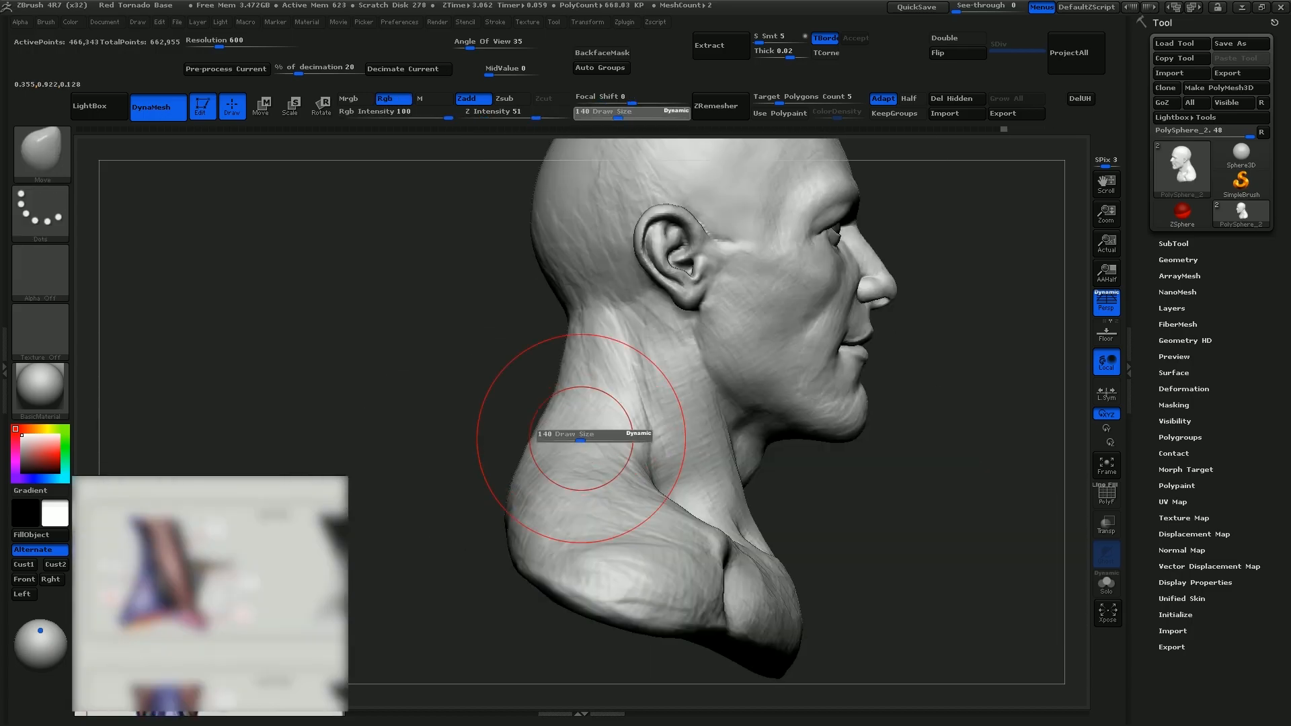
{"action": "key", "text": "s"}
{"action": "left_click_drag", "start_coordinate": [560, 402], "coordinate": [566, 389]}
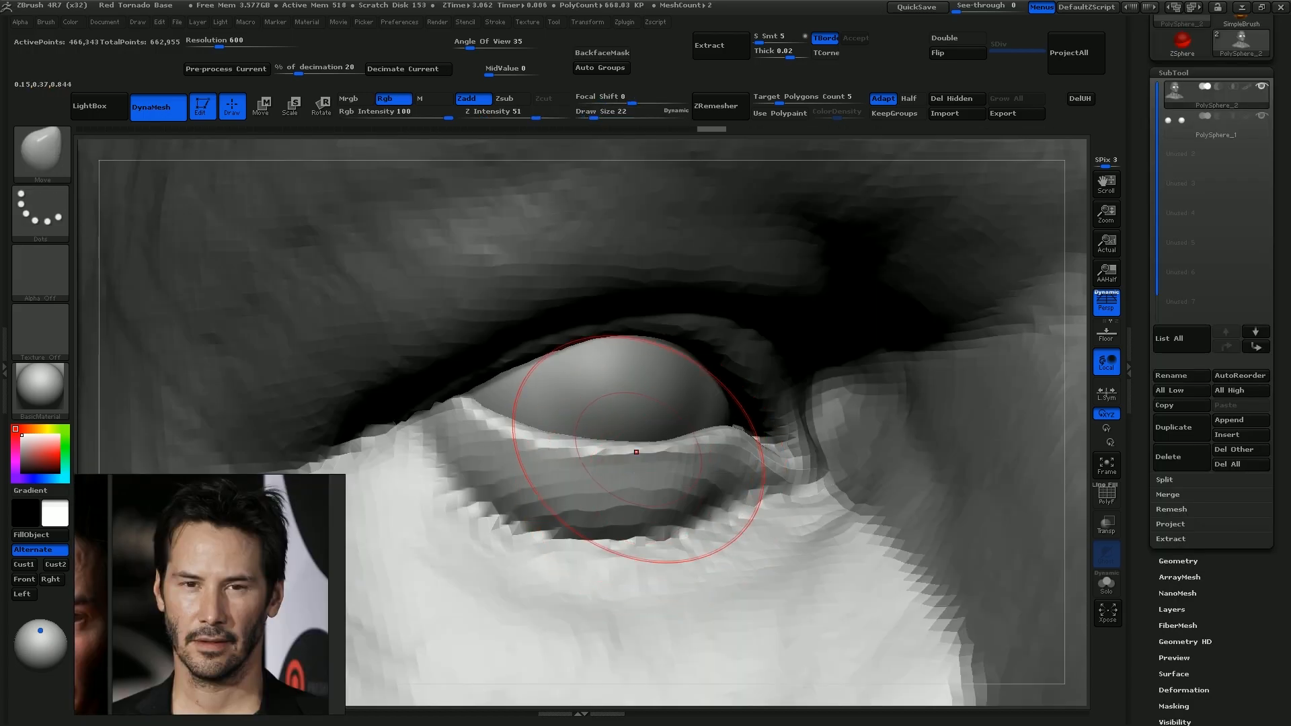
Pull the lower eyelid into shape around the eyeball with the Move brush at draw size 22
{"action": "left_click_drag", "start_coordinate": [636, 447], "coordinate": [629, 455]}
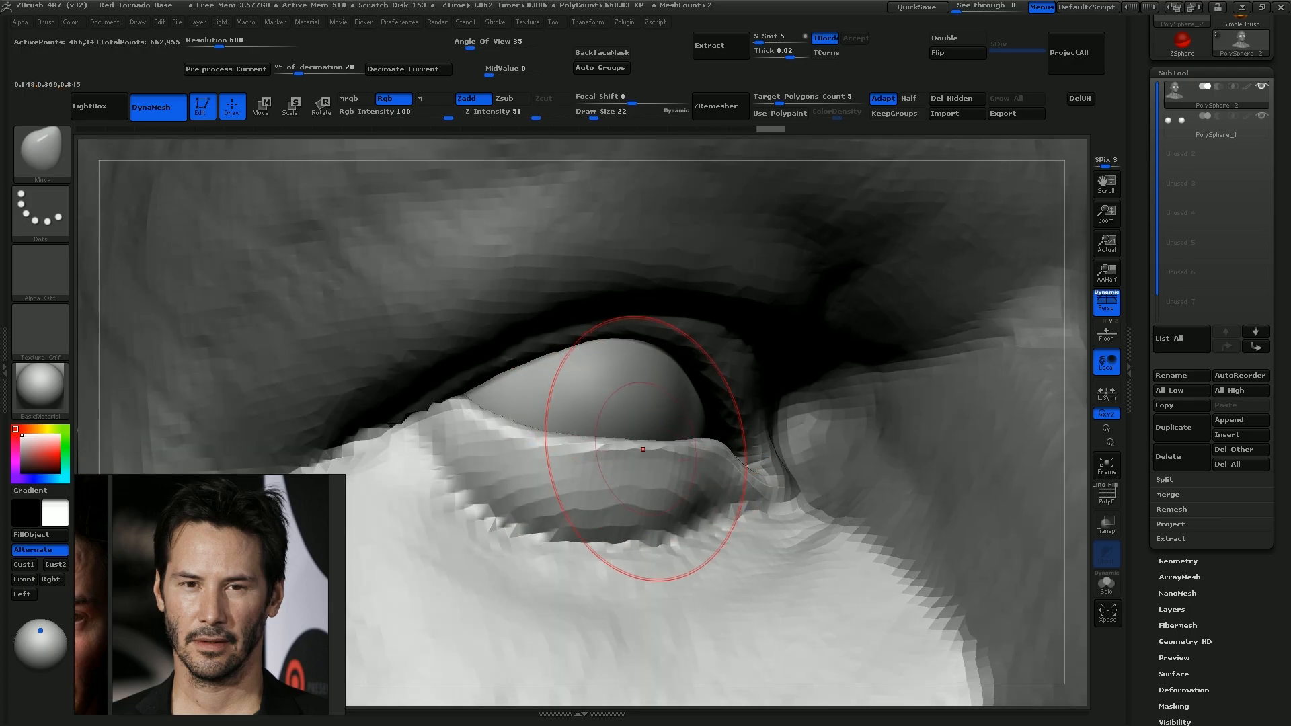
{"action": "left_click_drag", "start_coordinate": [622, 452], "coordinate": [556, 440]}
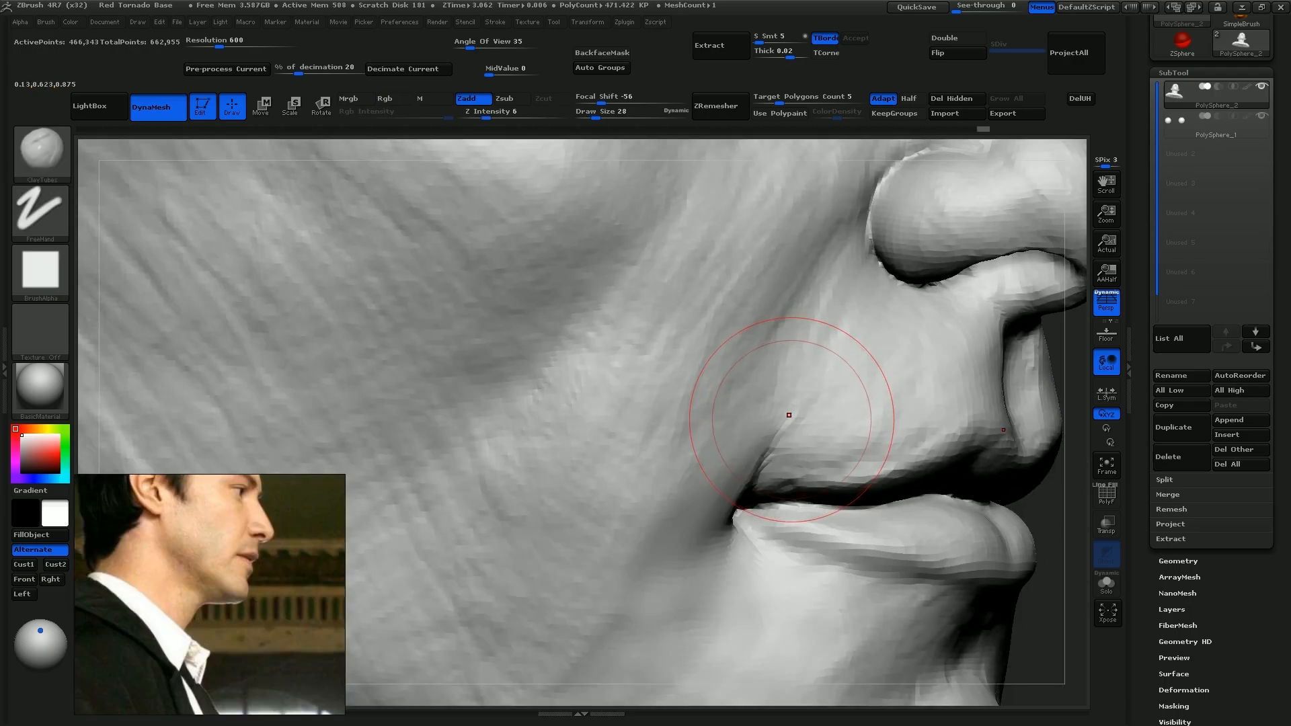
{"action": "key", "text": "["}
{"action": "left_click_drag", "start_coordinate": [806, 398], "coordinate": [774, 443]}
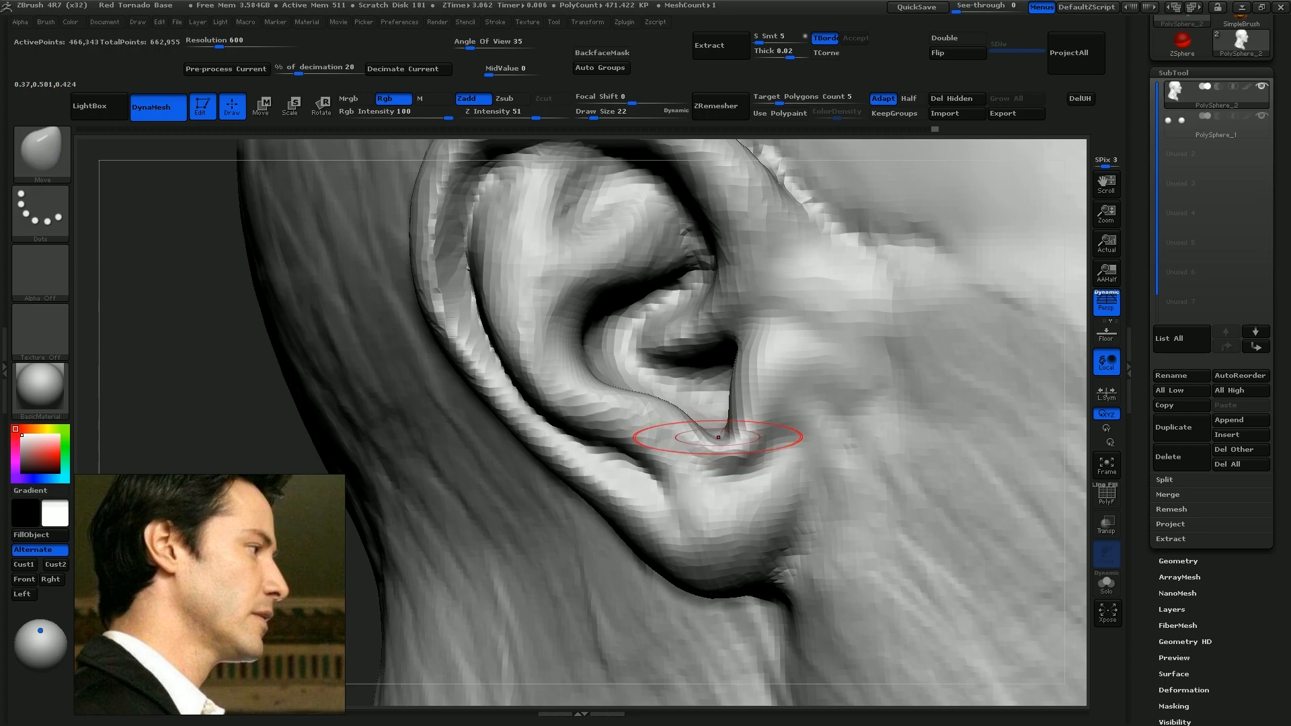
Build up the cheek beside the mouth with ClayTubes at draw size 22 and adjust the ear with Move at 19
{"action": "mouse_move", "coordinate": [692, 438]}
{"action": "left_mouse_down"}
{"action": "mouse_move", "coordinate": [709, 426]}
{"action": "mouse_move", "coordinate": [720, 437]}
{"action": "left_mouse_up"}
{"action": "left_click_drag", "start_coordinate": [646, 449], "coordinate": [803, 436]}
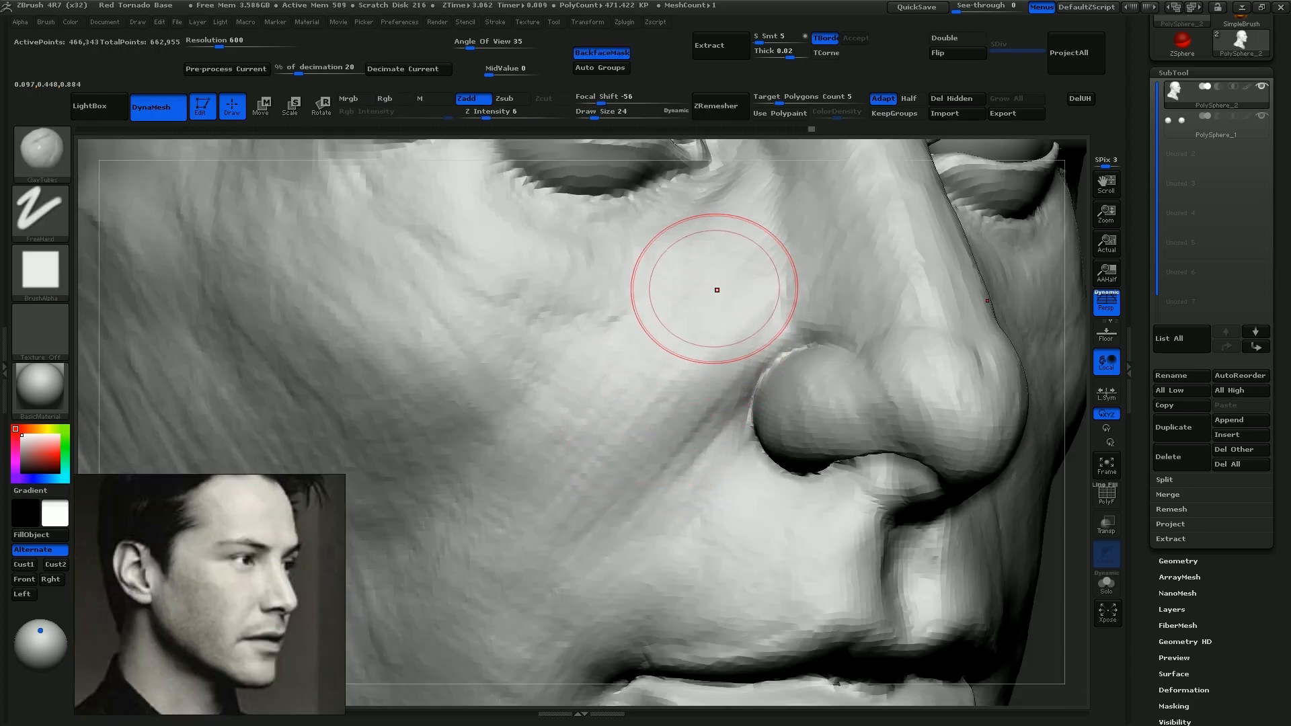
{"action": "left_click_drag", "start_coordinate": [716, 290], "coordinate": [732, 316]}
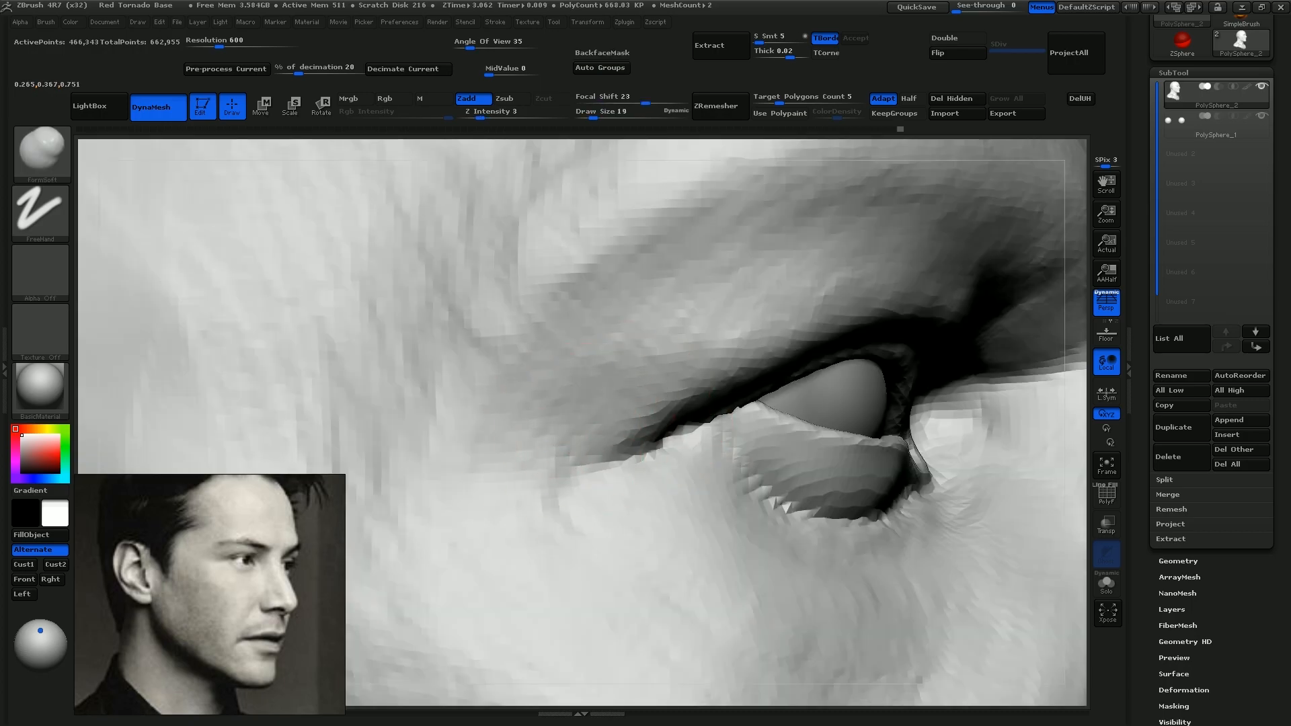
Add soft volume to the outer brow and temple with the FormSoft brush at draw size 19 and Z intensity 2
{"action": "left_click_drag", "start_coordinate": [614, 402], "coordinate": [610, 401]}
{"action": "left_click_drag", "start_coordinate": [558, 443], "coordinate": [793, 310]}
{"action": "left_click_drag", "start_coordinate": [672, 316], "coordinate": [803, 262]}
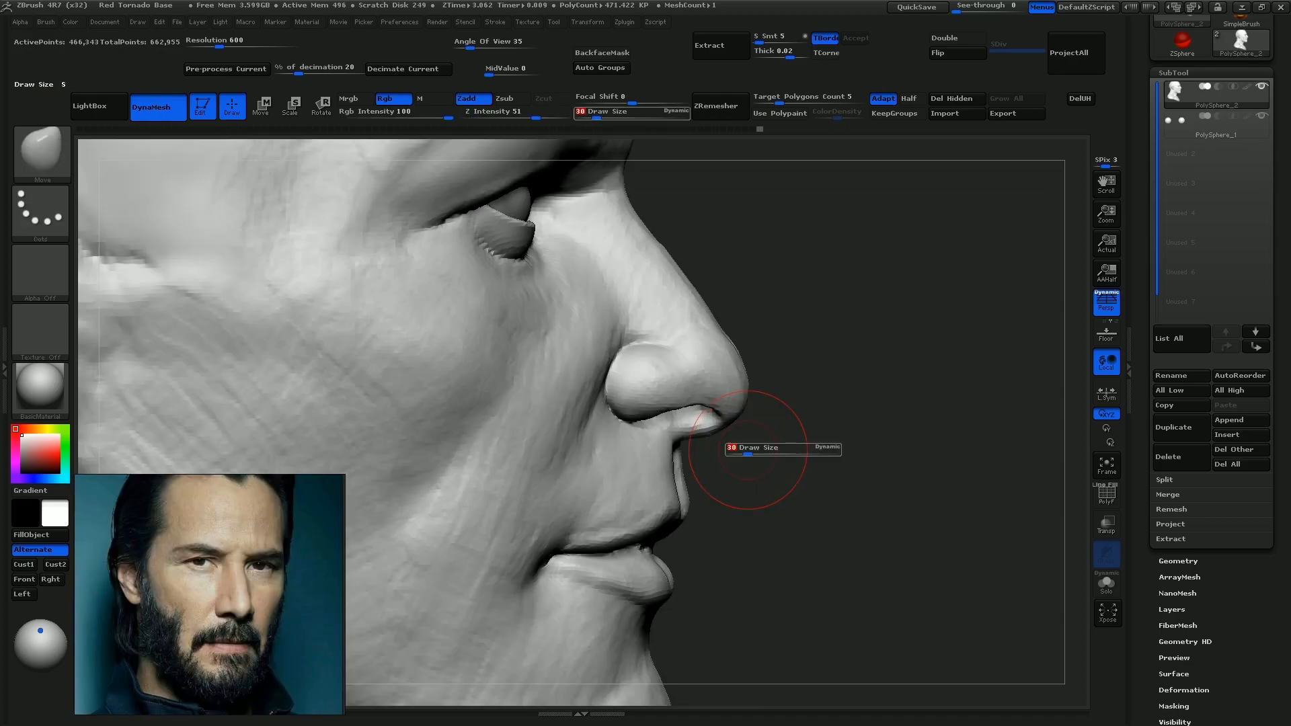
{"action": "left_click_drag", "start_coordinate": [746, 448], "coordinate": [793, 448]}
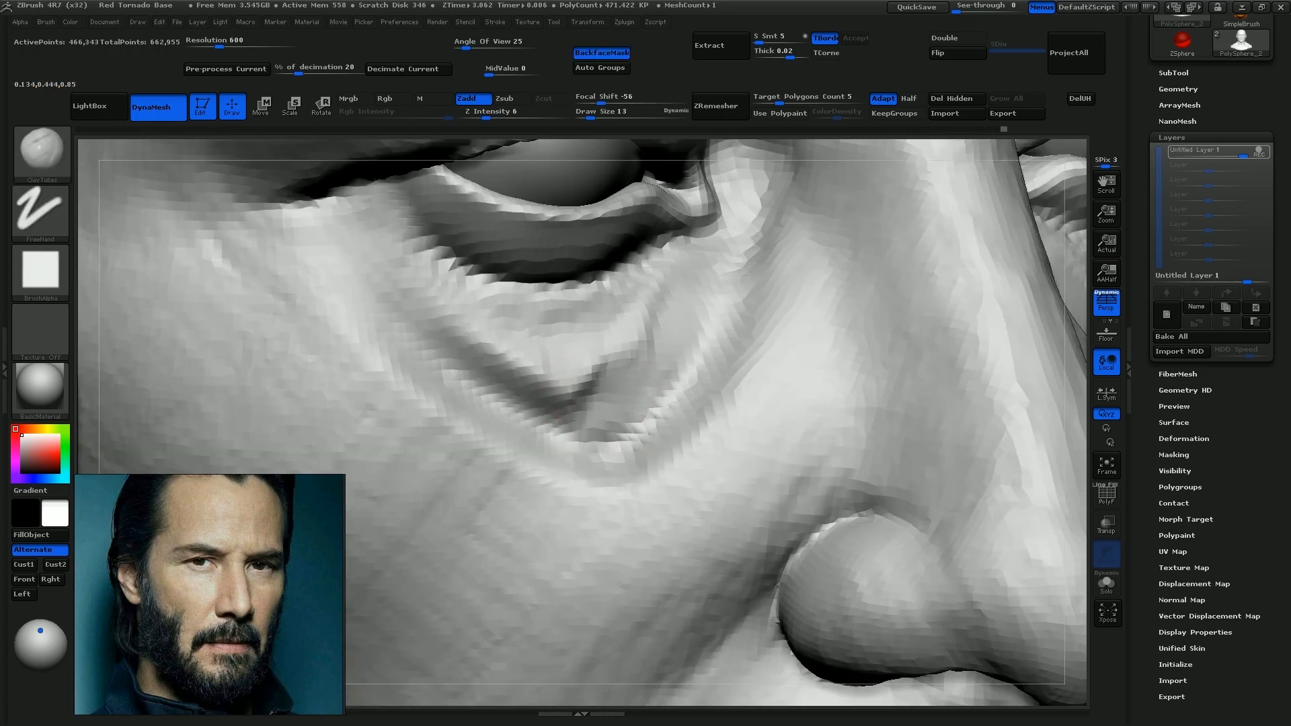
Refine the inner eye area with Standard at draw size 13 and the inner brow with Clay at size 22, Z intensity 11
{"action": "mouse_move", "coordinate": [608, 387]}
{"action": "left_mouse_down"}
{"action": "mouse_move", "coordinate": [657, 333]}
{"action": "mouse_move", "coordinate": [581, 390]}
{"action": "mouse_move", "coordinate": [499, 361]}
{"action": "left_mouse_up"}
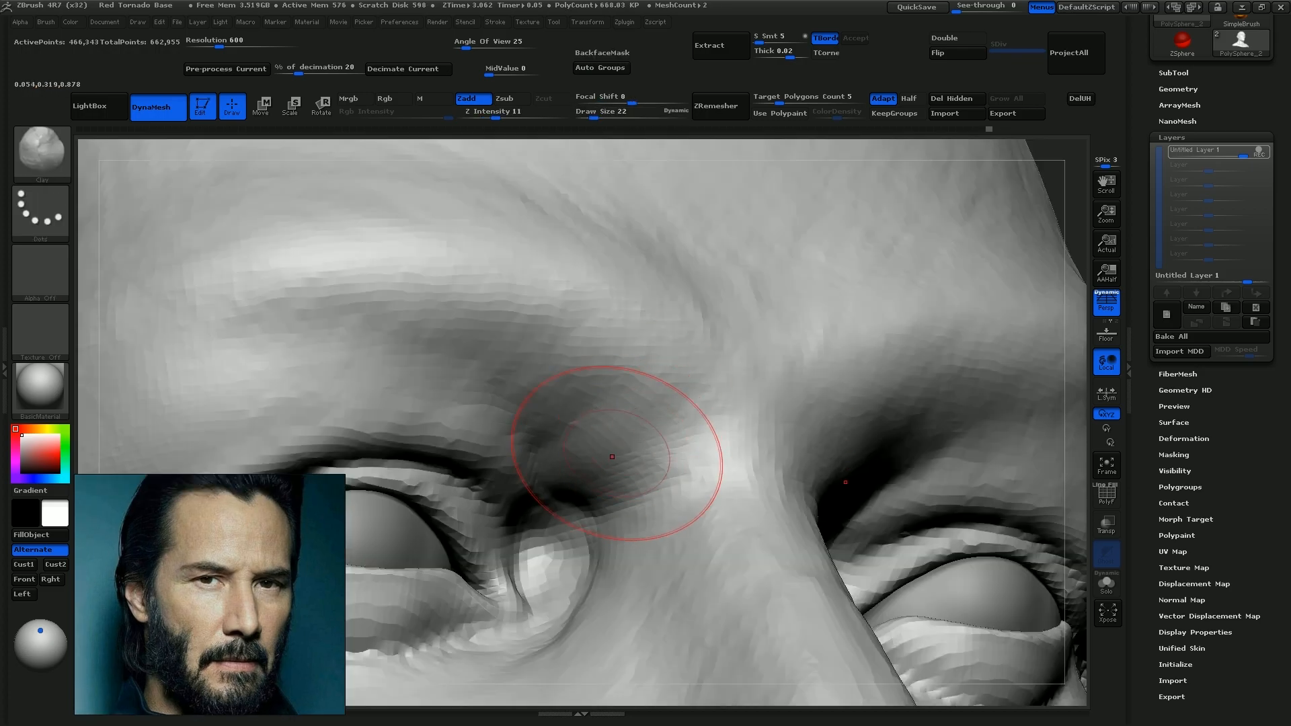
{"action": "left_click_drag", "start_coordinate": [588, 456], "coordinate": [674, 330]}
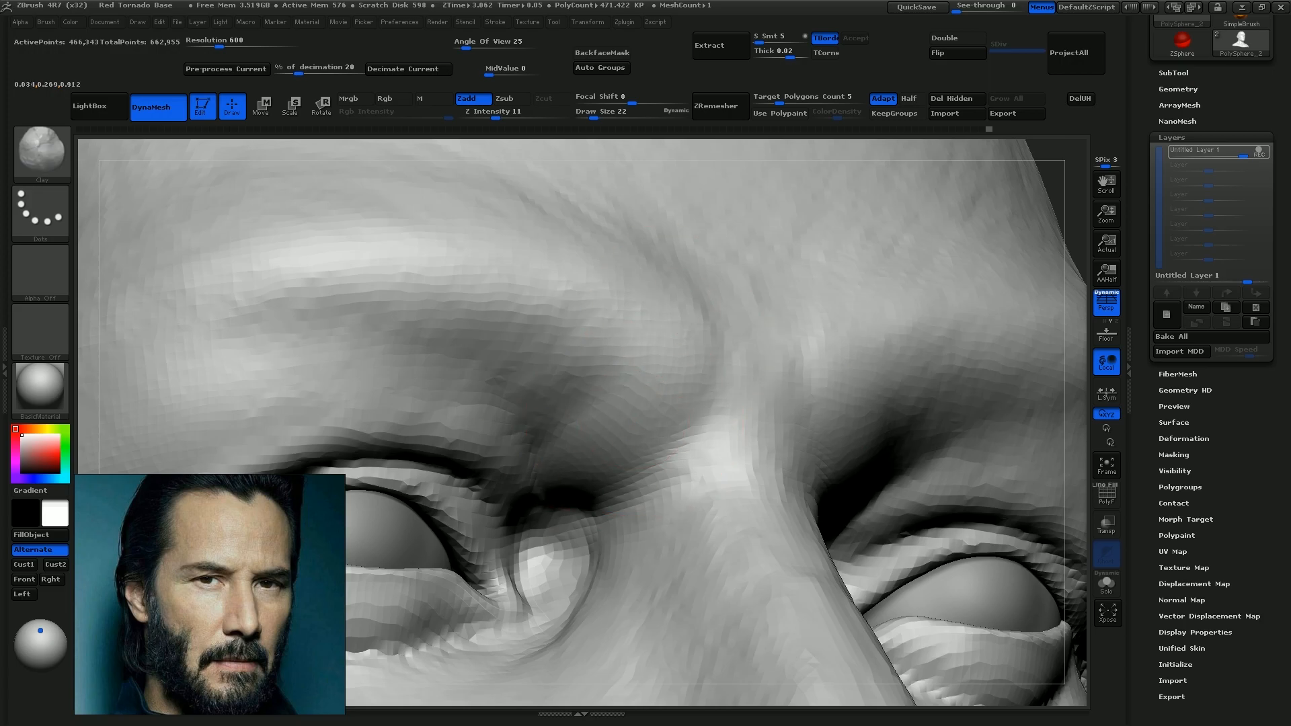
Refine the inner brow with Clay at draw size 22 and the nostril interior with Standard at draw size 9, Z intensity 16
{"action": "mouse_move", "coordinate": [464, 417]}
{"action": "left_mouse_down"}
{"action": "mouse_move", "coordinate": [531, 400]}
{"action": "mouse_move", "coordinate": [662, 407]}
{"action": "mouse_move", "coordinate": [786, 343]}
{"action": "left_mouse_up"}
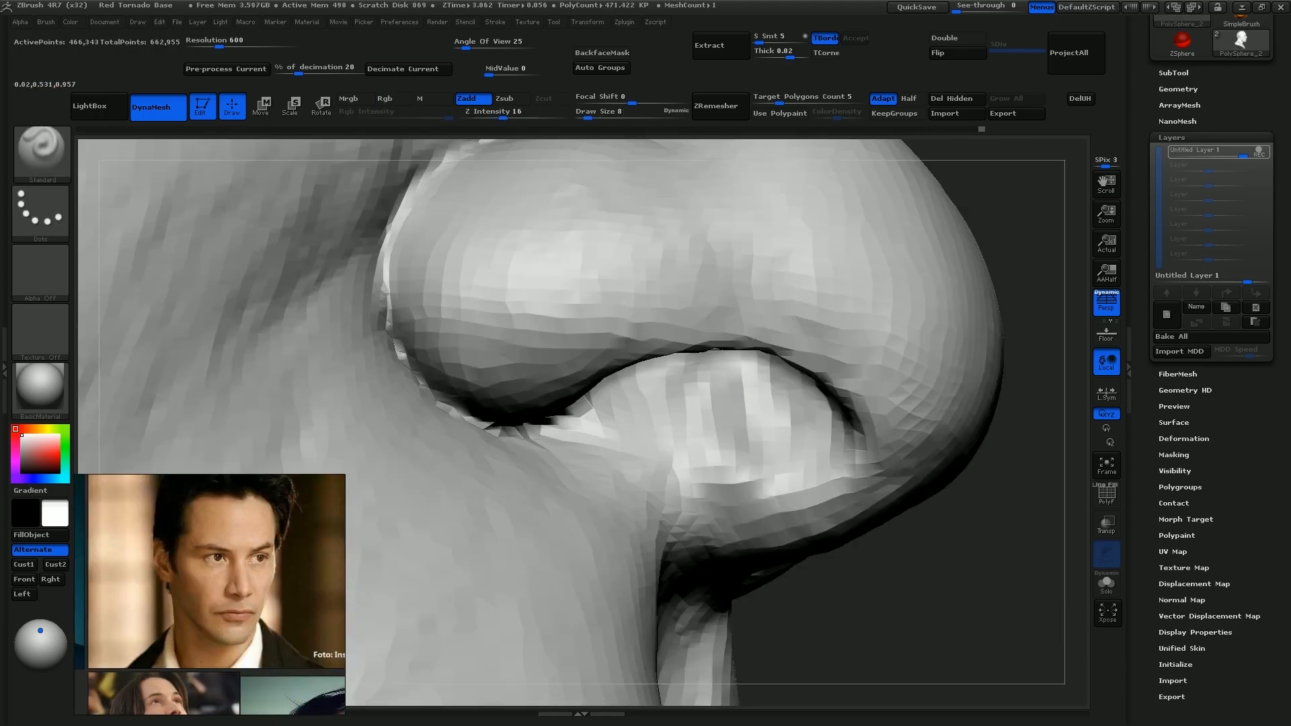
{"action": "mouse_move", "coordinate": [696, 501]}
{"action": "left_mouse_down"}
{"action": "mouse_move", "coordinate": [773, 490]}
{"action": "mouse_move", "coordinate": [683, 435]}
{"action": "left_mouse_up"}
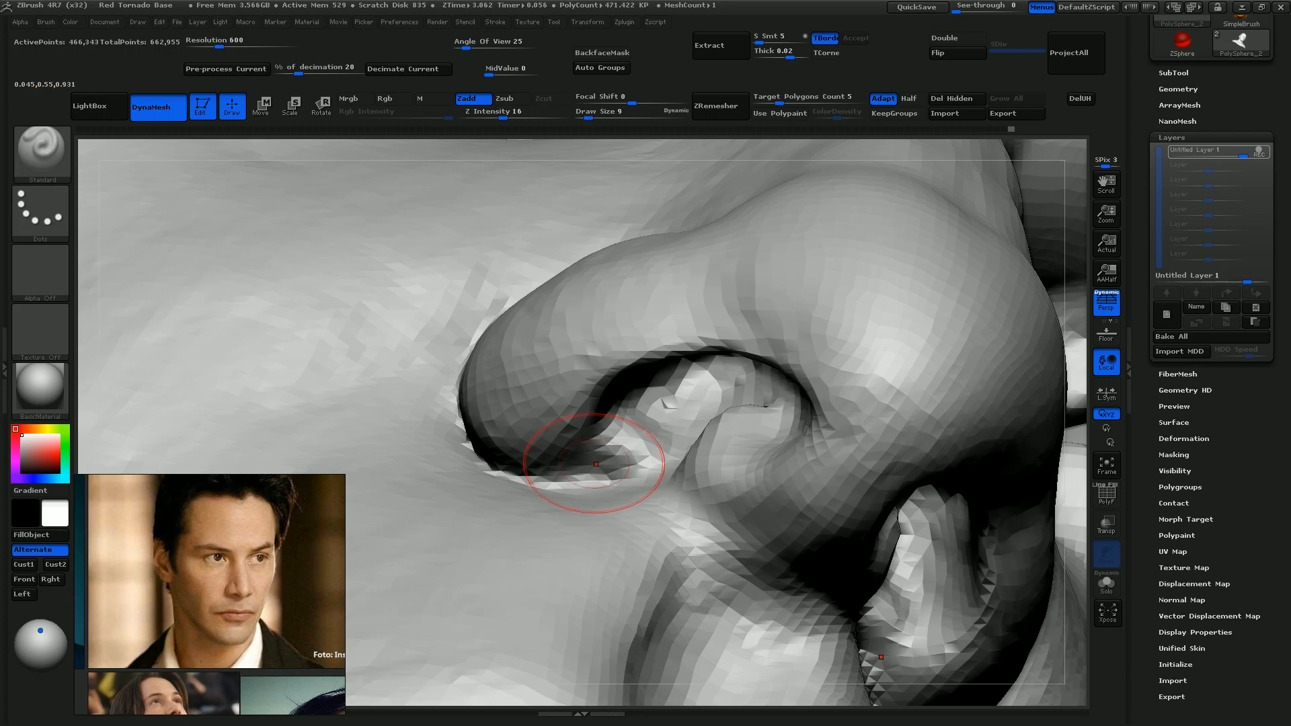
{"action": "mouse_move", "coordinate": [591, 464]}
{"action": "left_mouse_down", "text": "alt"}
{"action": "mouse_move", "coordinate": [588, 437]}
{"action": "mouse_move", "coordinate": [619, 457]}
{"action": "left_mouse_up", "text": "alt"}
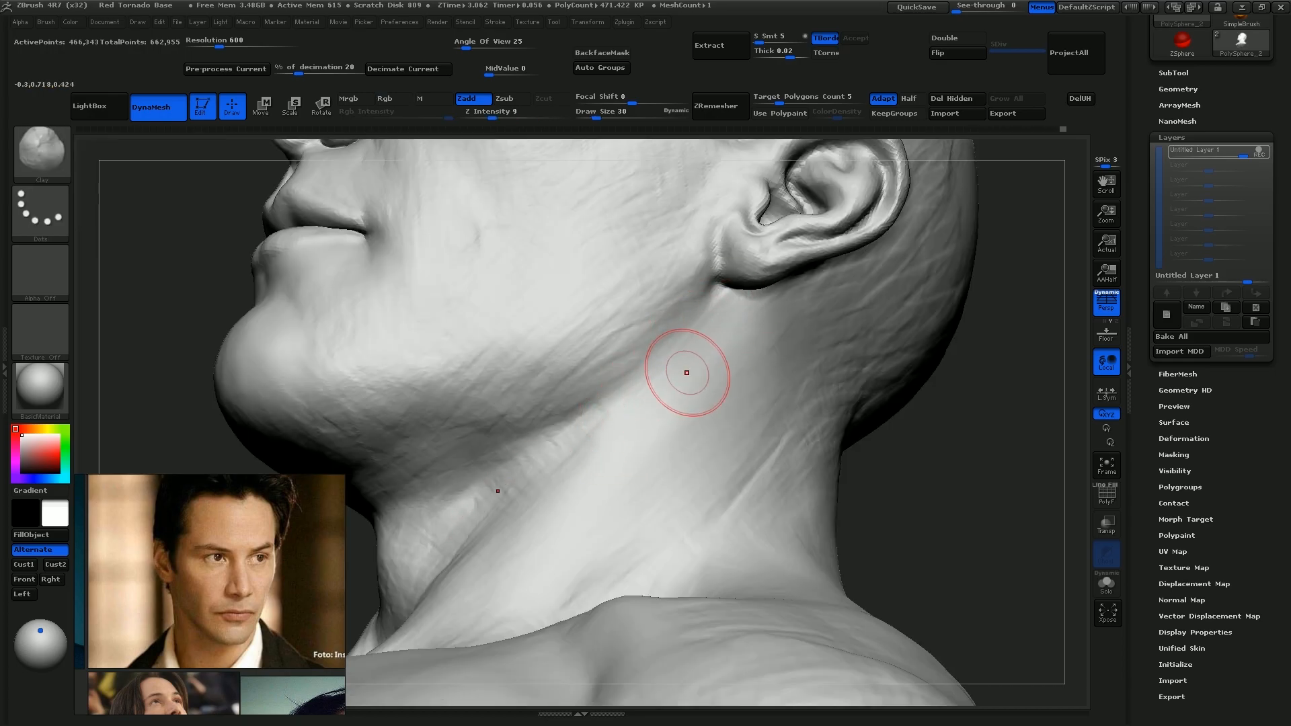
Soften the side of the neck below the ear with the Clay brush at Z intensity 9
{"action": "key", "text": "s"}
{"action": "left_click_drag", "start_coordinate": [689, 435], "coordinate": [693, 437]}
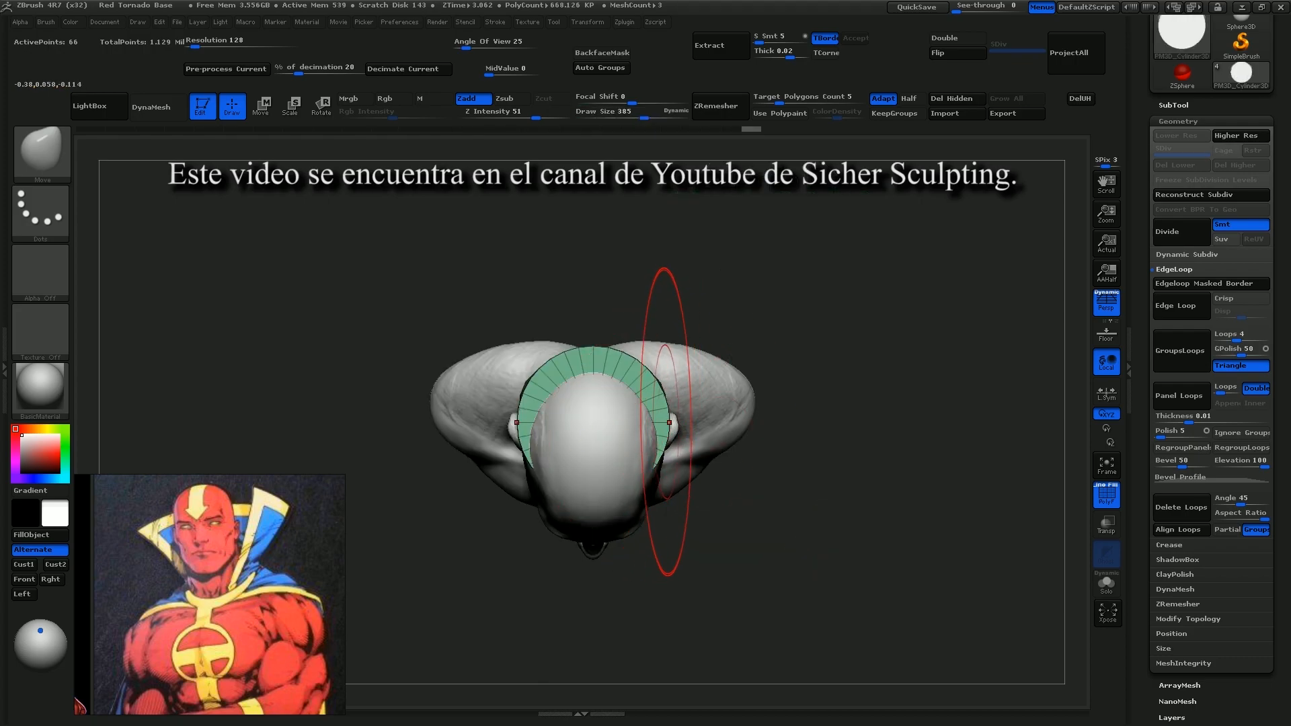
Shape the low-poly cylinder collar around the neck with Move and thin out the raised collar's edge loops with ZModeler
{"action": "key", "text": "s"}
{"action": "left_click_drag", "start_coordinate": [651, 380], "coordinate": [655, 296]}
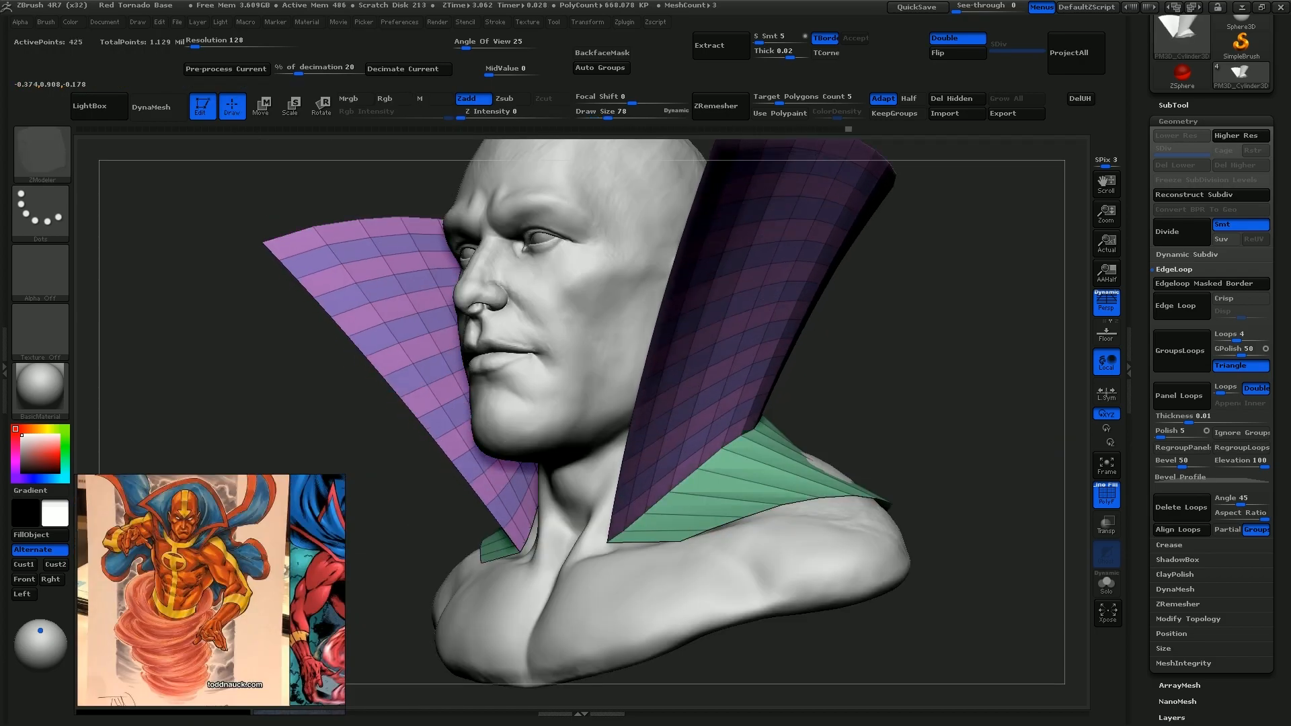
{"action": "left_click_drag", "start_coordinate": [706, 316], "coordinate": [706, 343]}
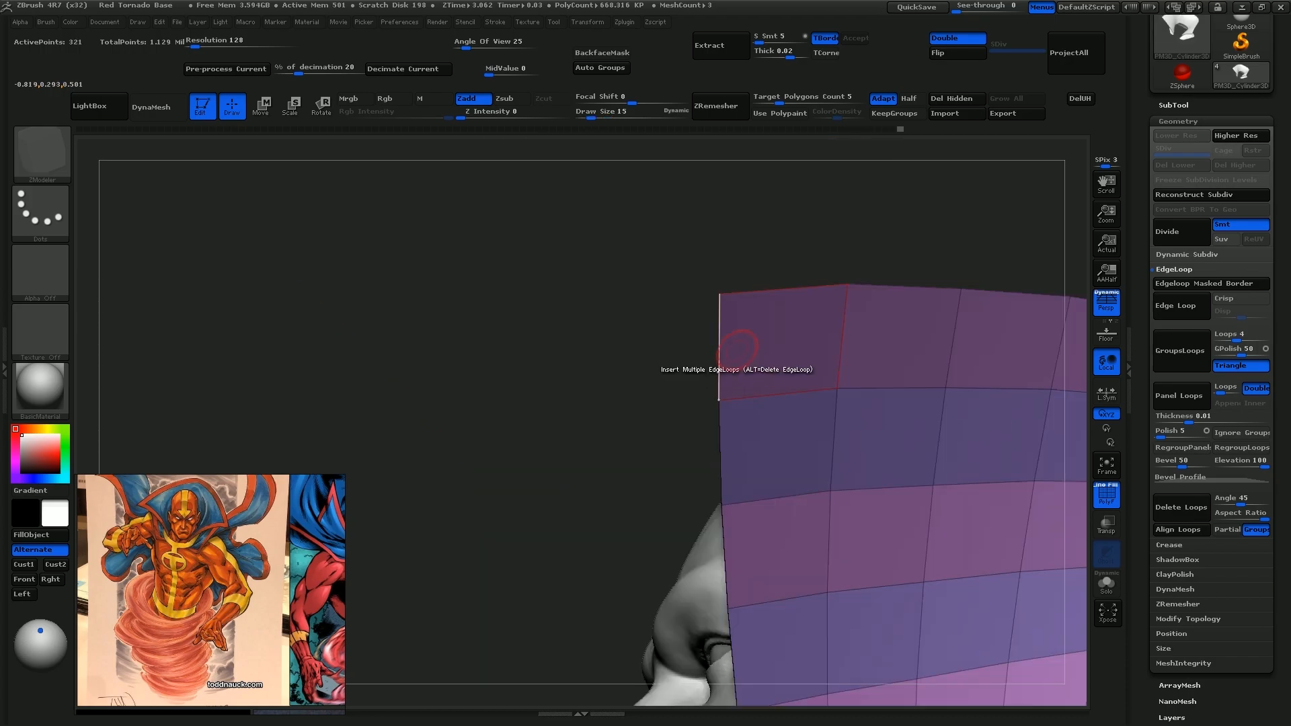
{"action": "left_click", "coordinate": [719, 293]}
{"action": "left_click", "coordinate": [847, 285]}
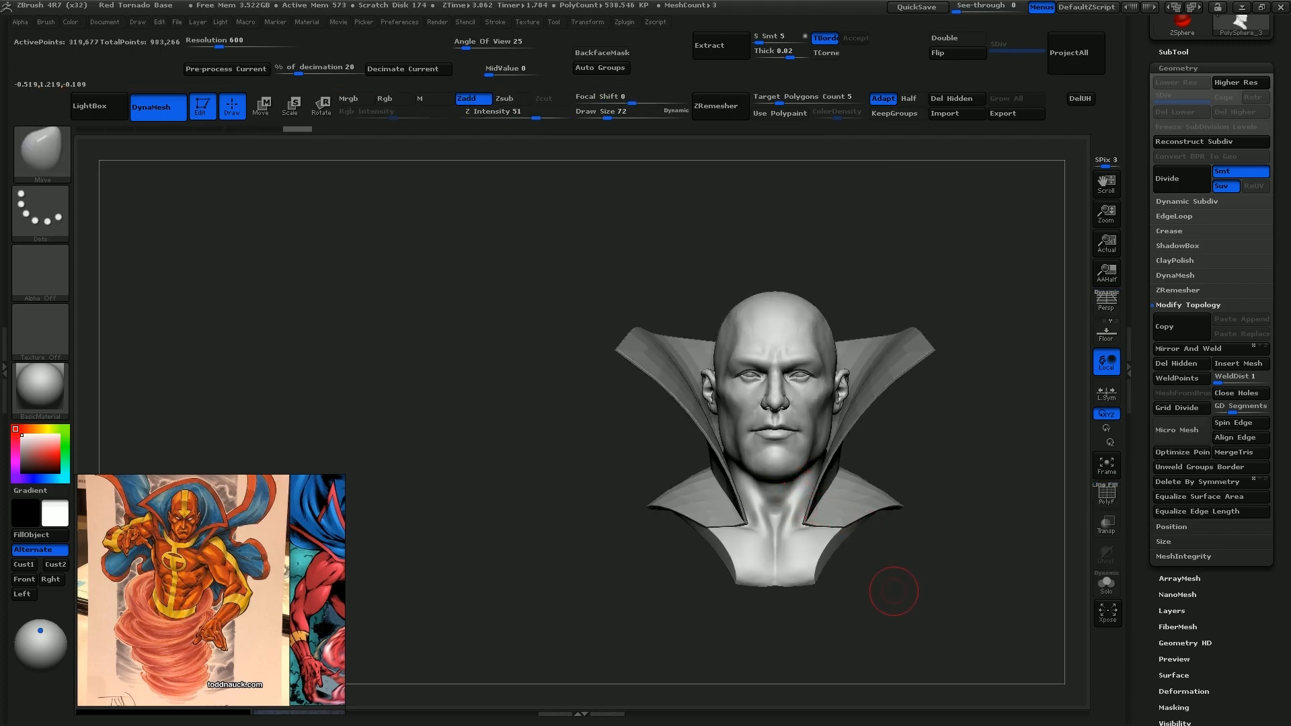
Slice through the lower part of the bust beneath the shoulders with a lasso-shaped cut
{"action": "left_click_drag", "start_coordinate": [890, 585], "coordinate": [1008, 578]}
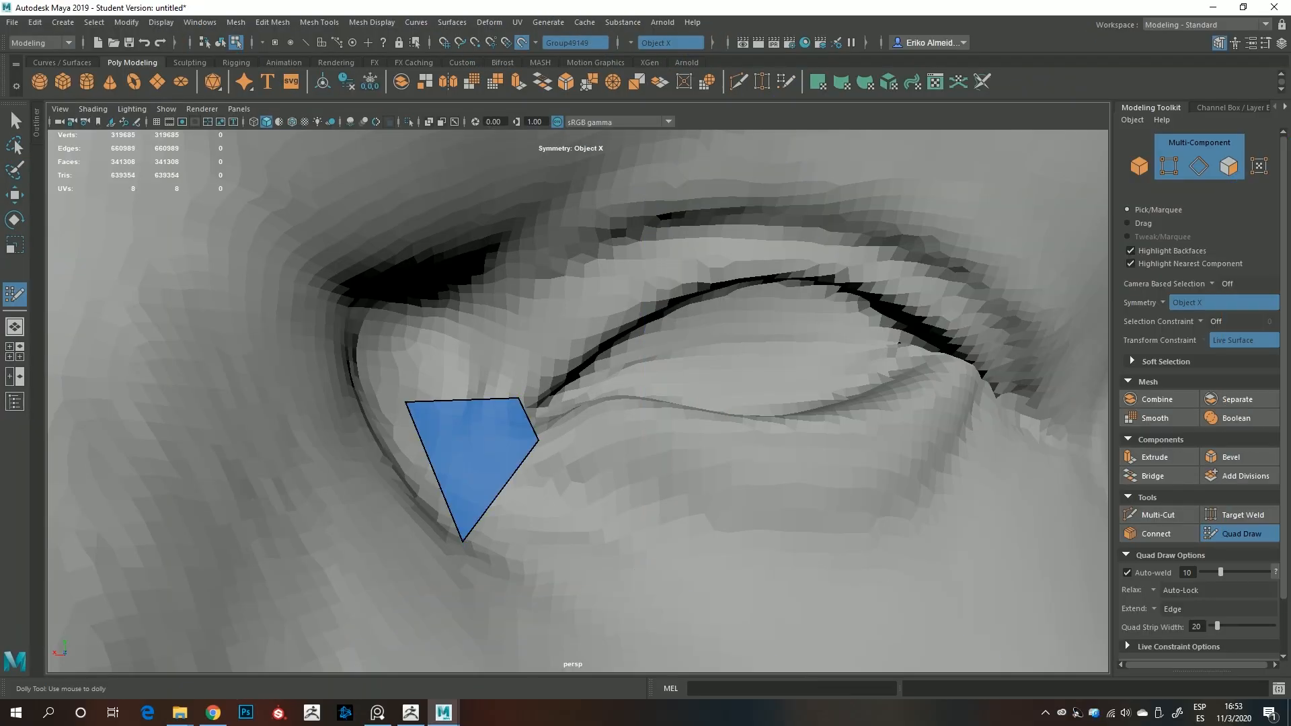
Switch to Maya and build Quad Draw polygon loops around the eyes and lips of the sculpt, using Object X symmetry
{"action": "middle_click_drag", "start_coordinate": [740, 471], "coordinate": [464, 323], "text": "alt"}
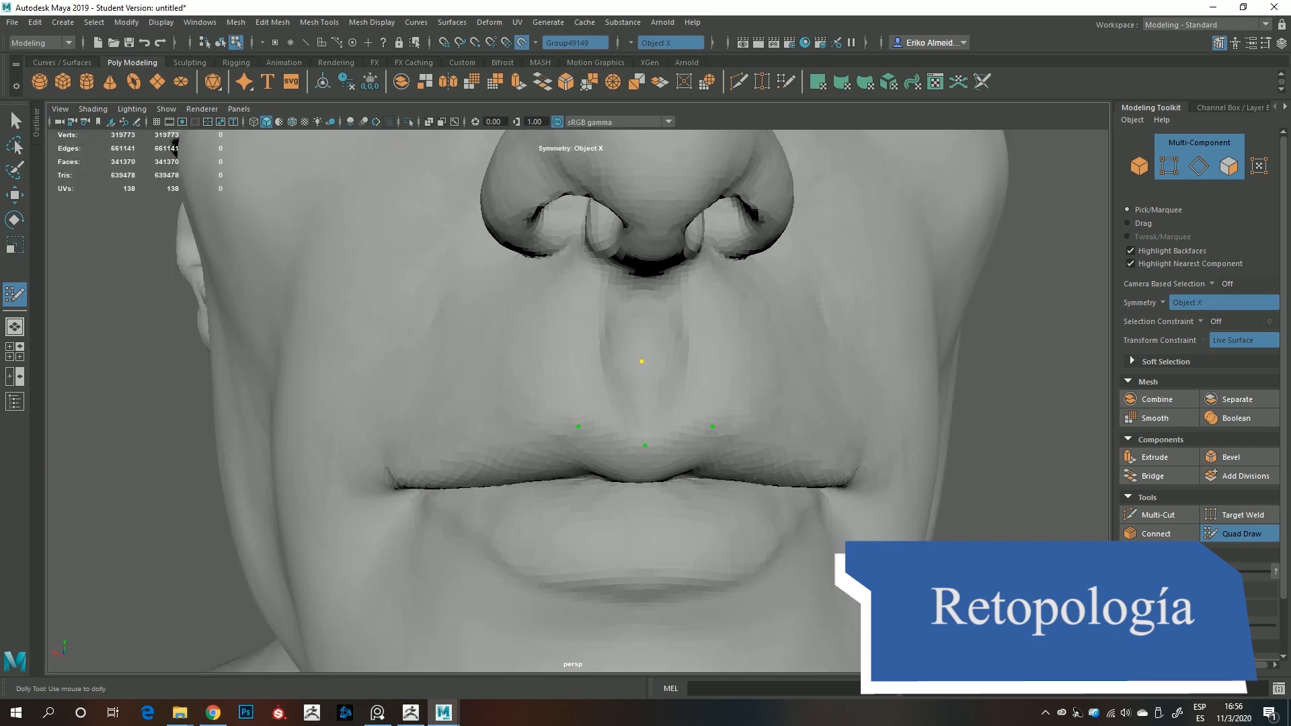
{"action": "left_click", "coordinate": [609, 397], "text": "shift"}
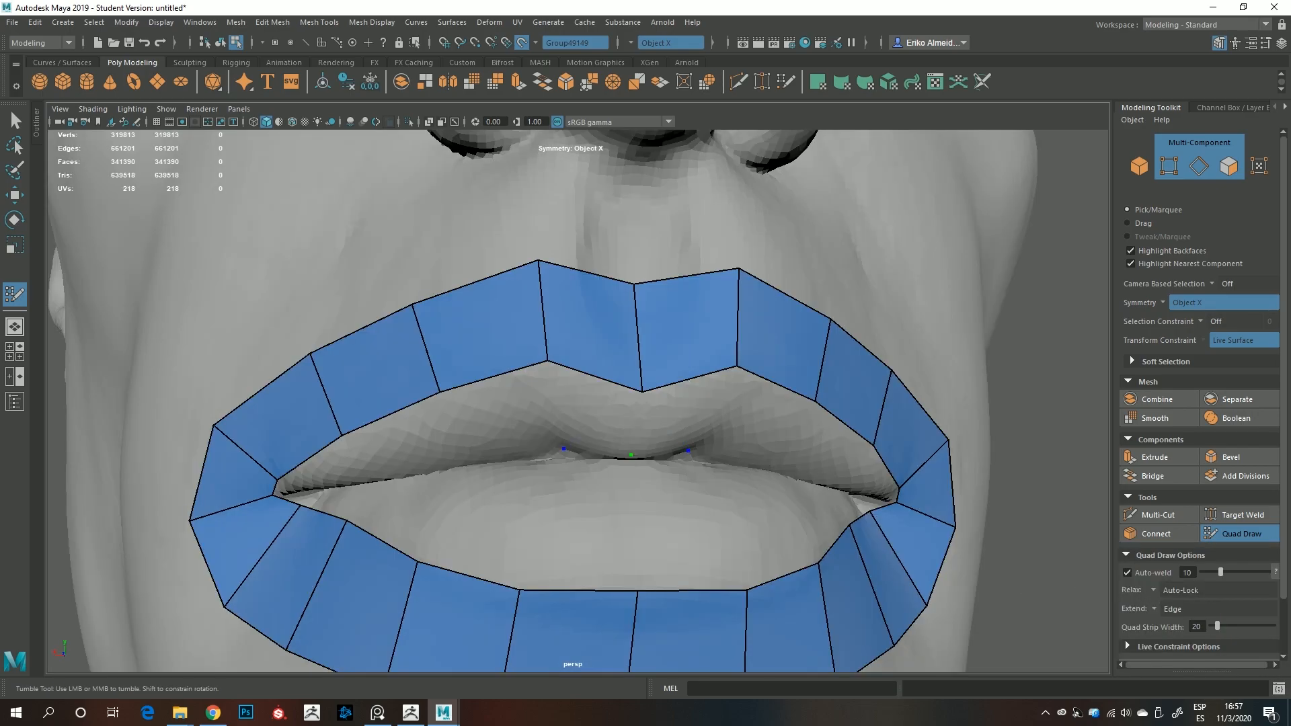
{"action": "left_click", "coordinate": [626, 403], "text": "shift"}
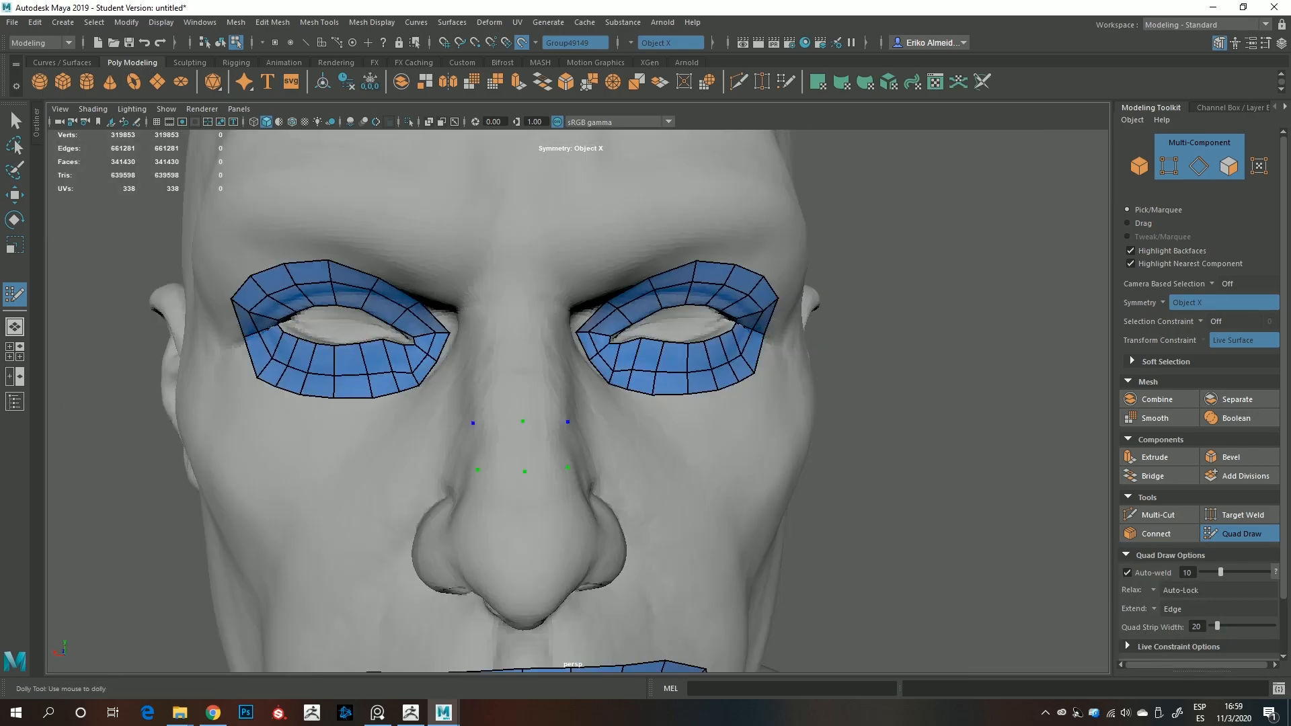
{"action": "left_click", "coordinate": [518, 446], "text": "shift"}
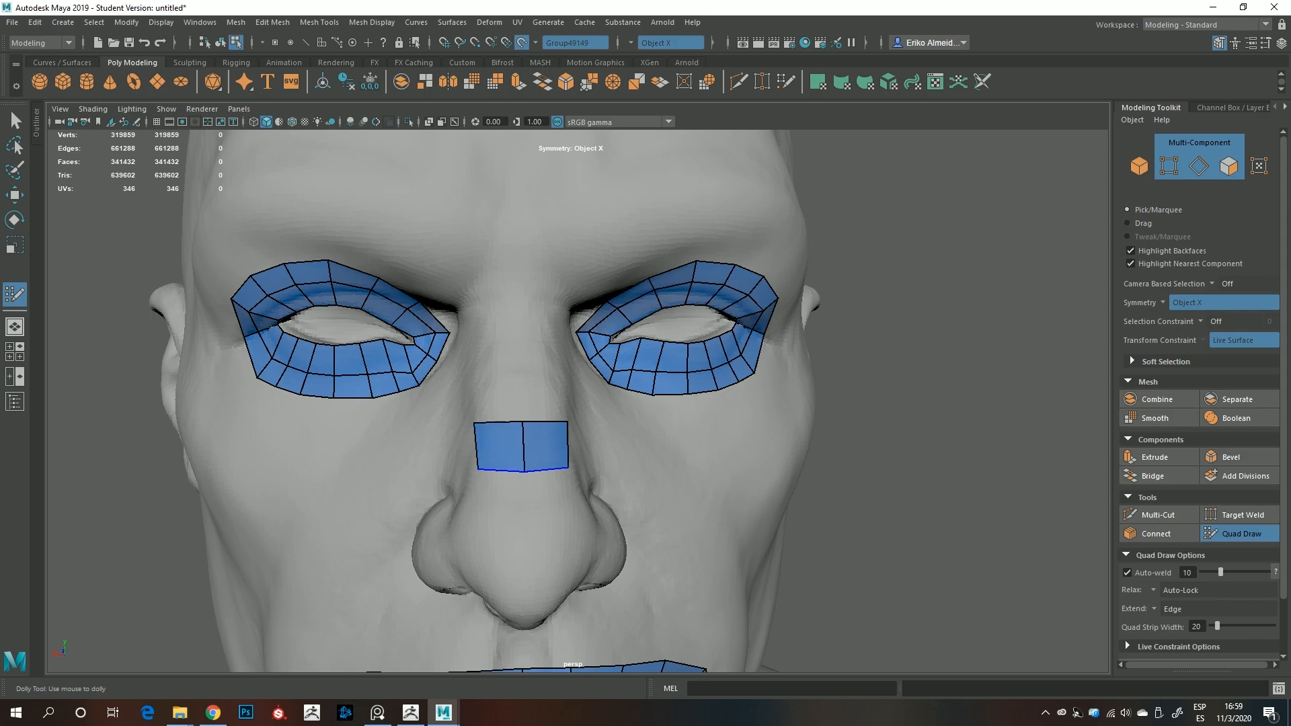
Extend quads from the nose bridge into a band around the nose and mouth, and continue the philtrum strip up between the nostrils
{"action": "middle_click_drag", "start_coordinate": [518, 448], "coordinate": [576, 387], "text": "alt"}
{"action": "left_click_drag", "start_coordinate": [484, 410], "coordinate": [591, 410], "text": "alt"}
{"action": "left_click_drag", "start_coordinate": [652, 389], "coordinate": [591, 405]}
{"action": "left_click_drag", "start_coordinate": [590, 405], "coordinate": [547, 432]}
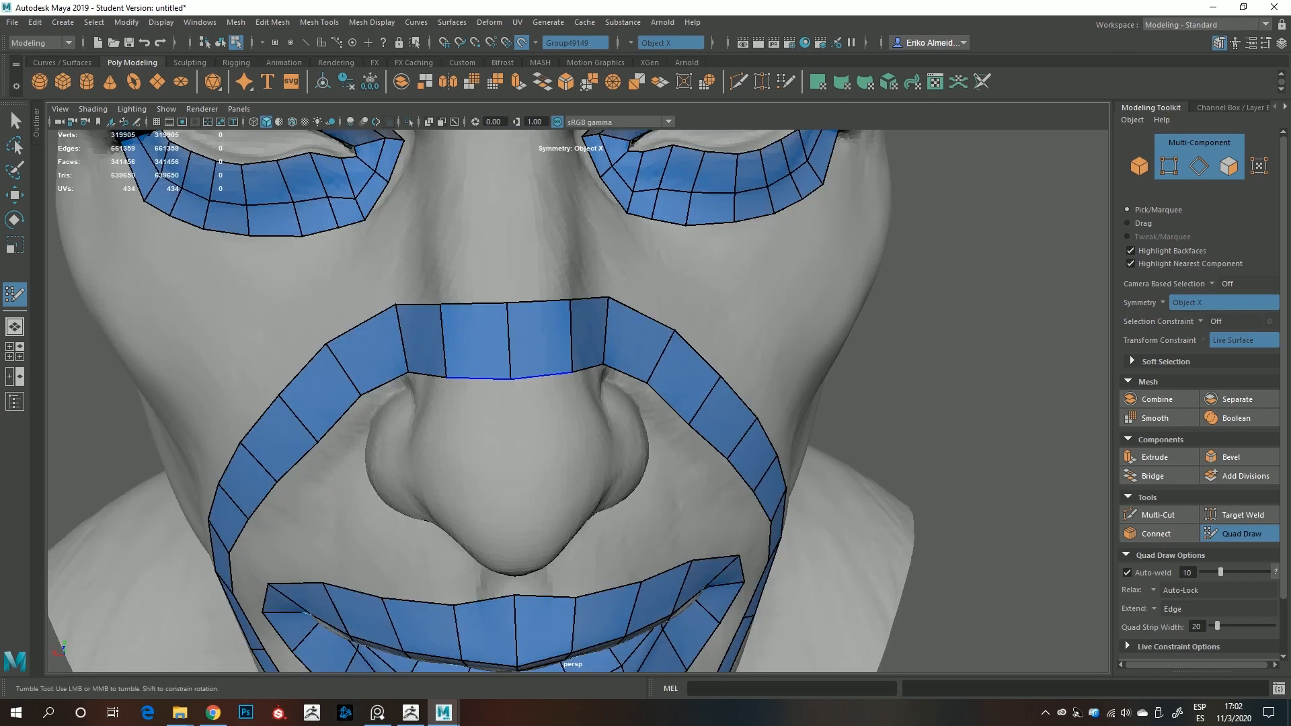
{"action": "left_click_drag", "start_coordinate": [542, 375], "coordinate": [542, 444]}
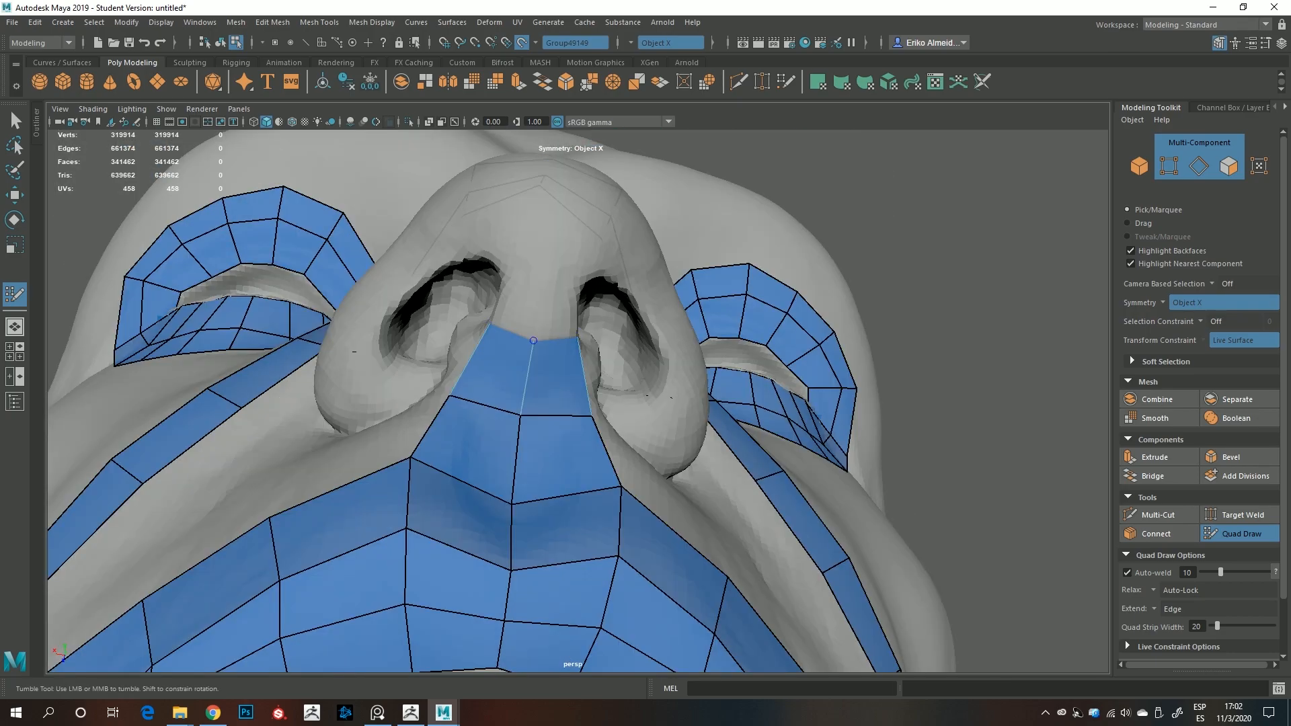
{"action": "left_click_drag", "start_coordinate": [535, 334], "coordinate": [537, 293]}
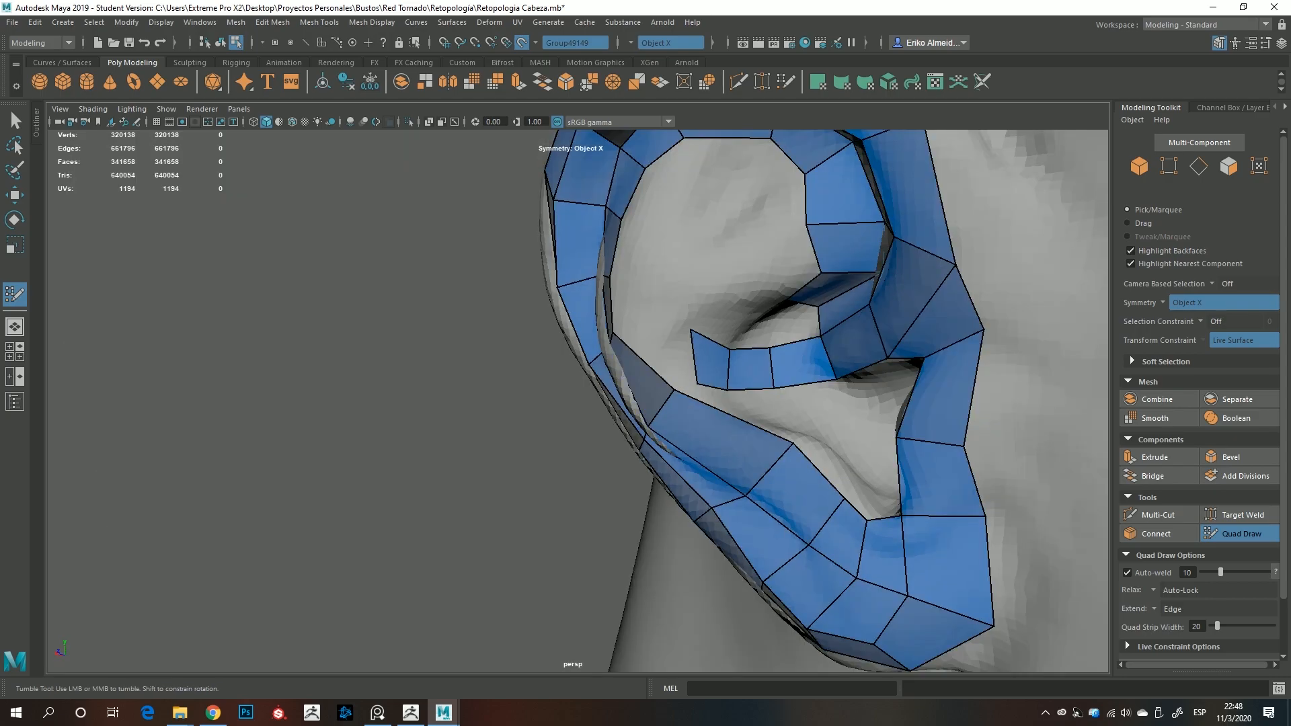
Add quads inside the ear outline and connect the lower eyelid loop to the mouth mesh with a strip across the cheek
{"action": "left_click", "coordinate": [679, 350], "text": "shift"}
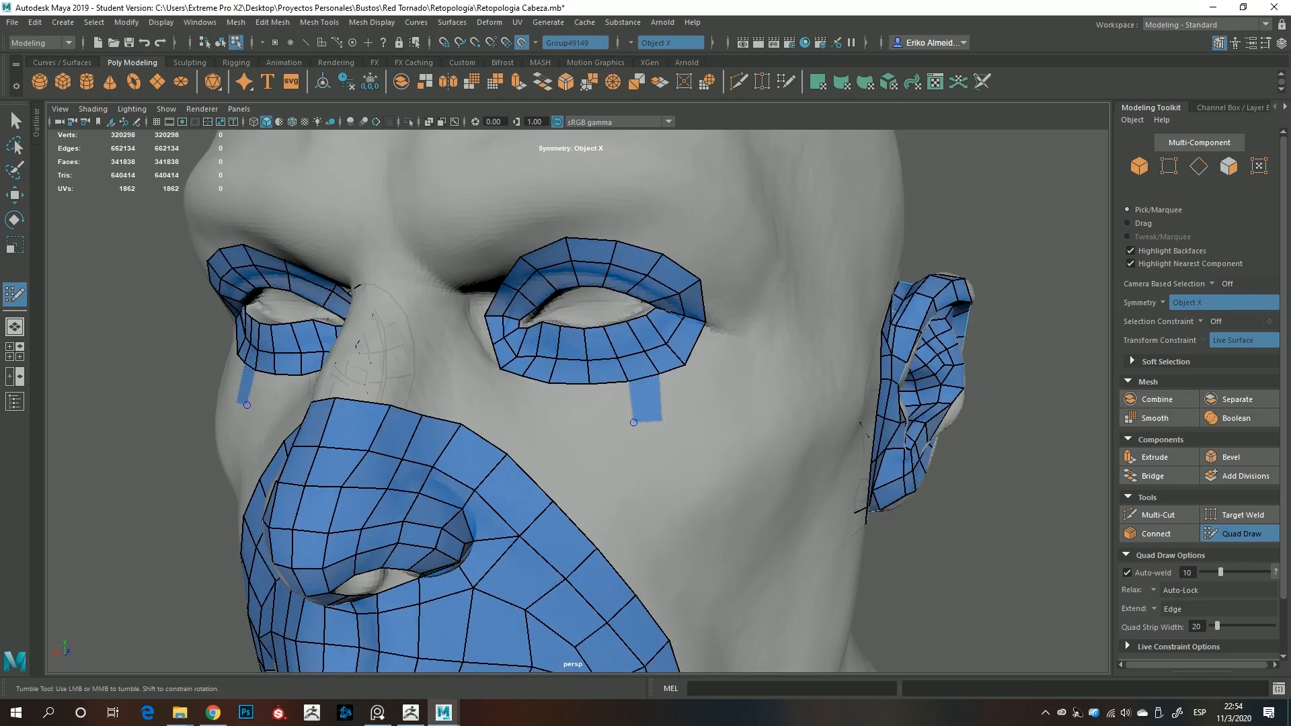
{"action": "left_click_drag", "start_coordinate": [662, 421], "coordinate": [660, 432]}
{"action": "left_click_drag", "start_coordinate": [644, 428], "coordinate": [608, 483]}
{"action": "left_click", "coordinate": [592, 509], "text": "shift"}
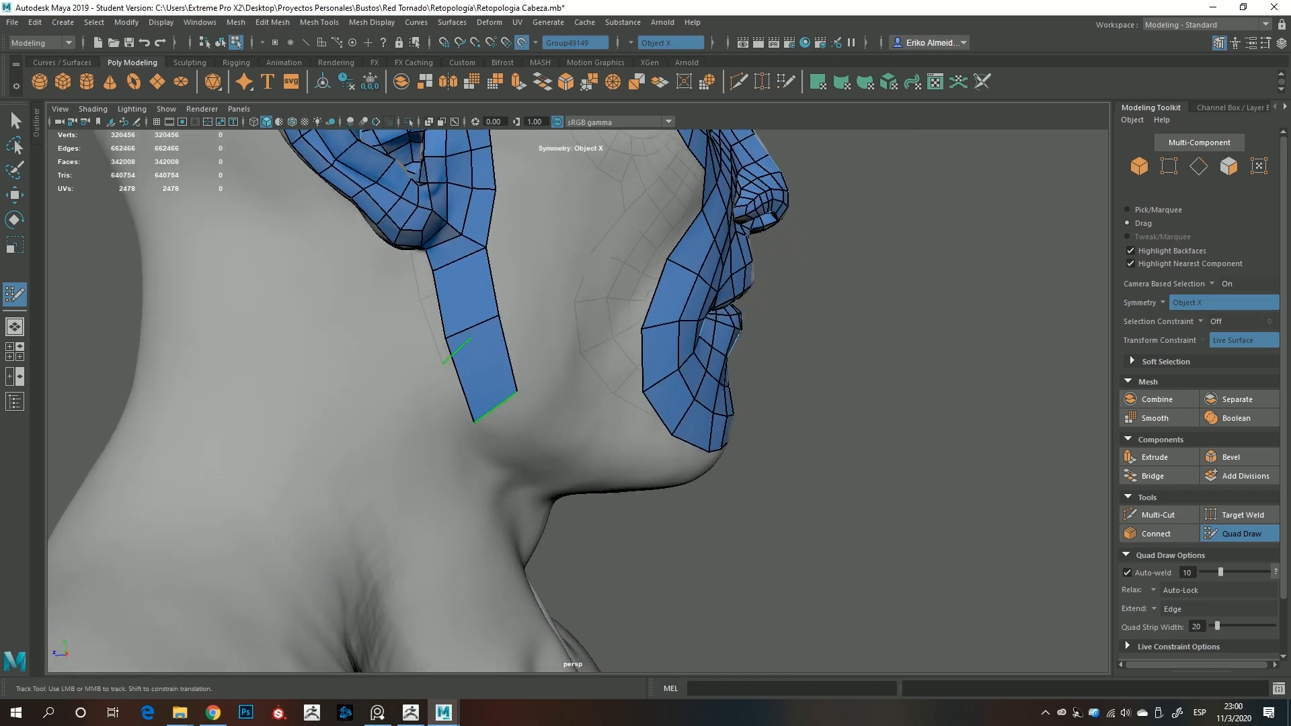
{"action": "left_click_drag", "start_coordinate": [496, 407], "coordinate": [579, 441]}
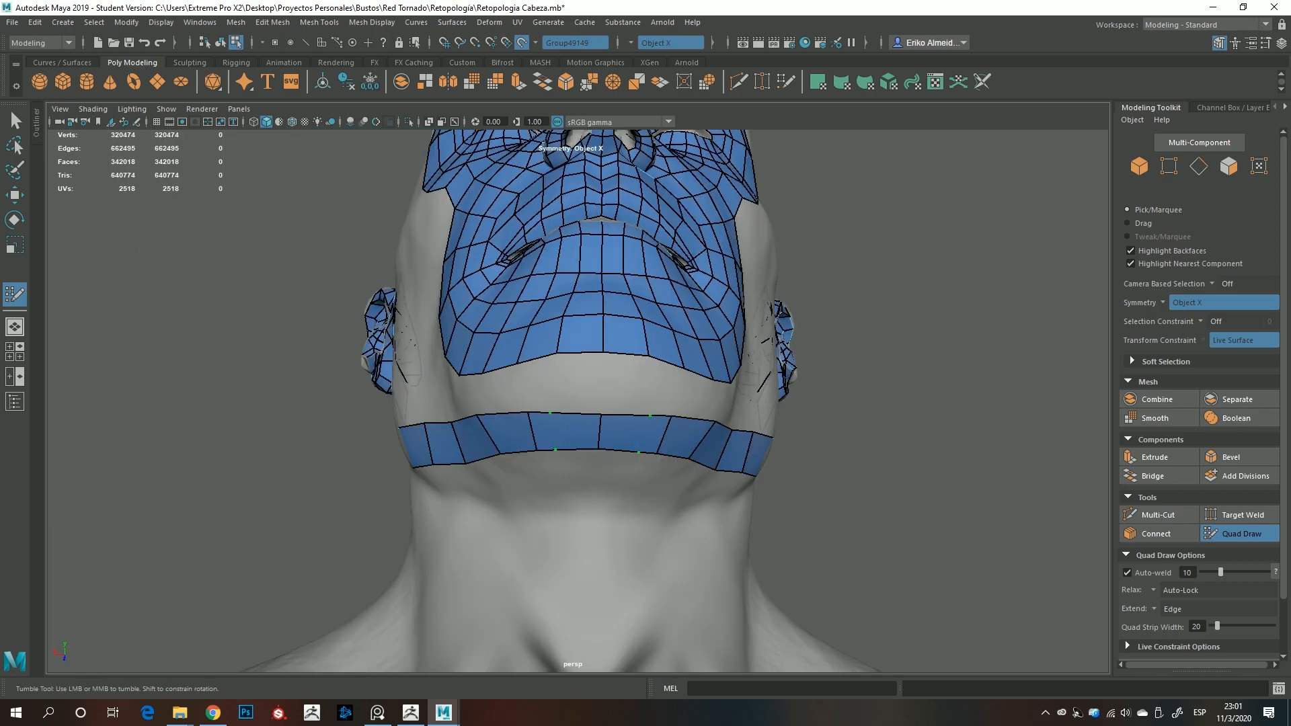
Extend the quad mesh along the jaw, over the skull and down the back of the neck to cover the remaining head
{"action": "left_click", "coordinate": [598, 383], "text": "shift"}
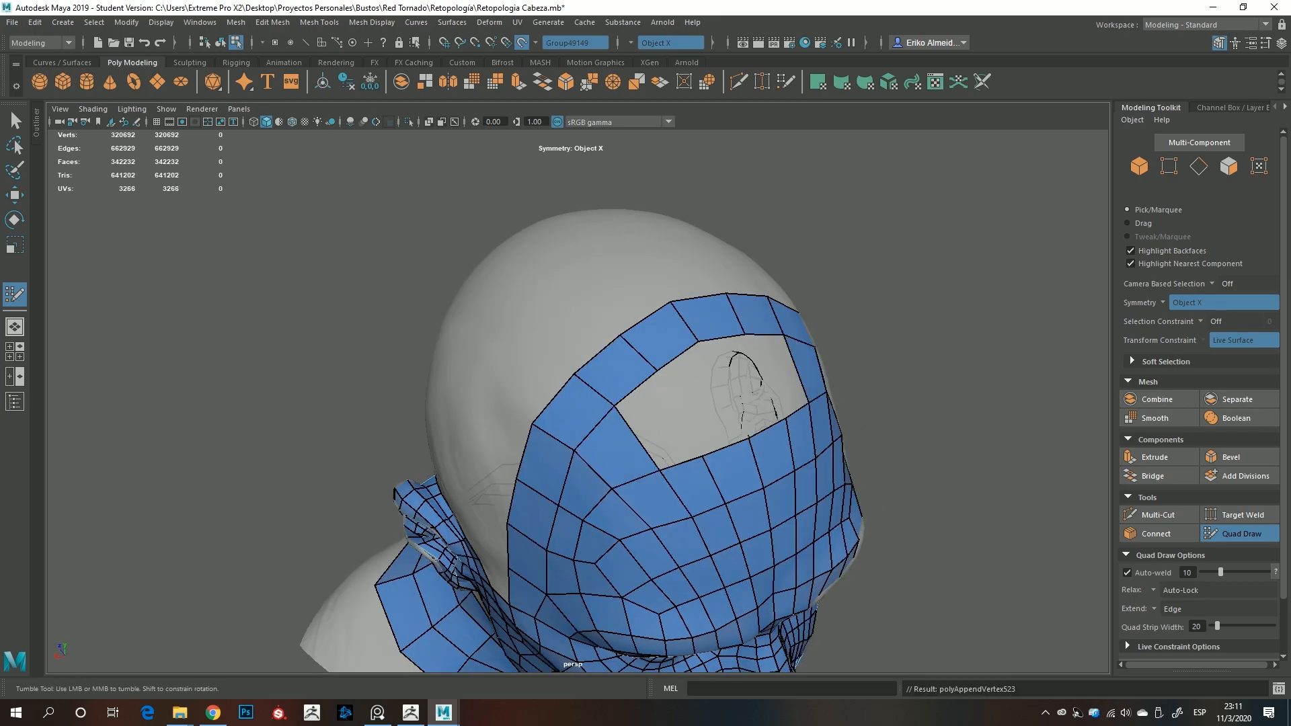
{"action": "left_click", "coordinate": [677, 389], "text": "shift"}
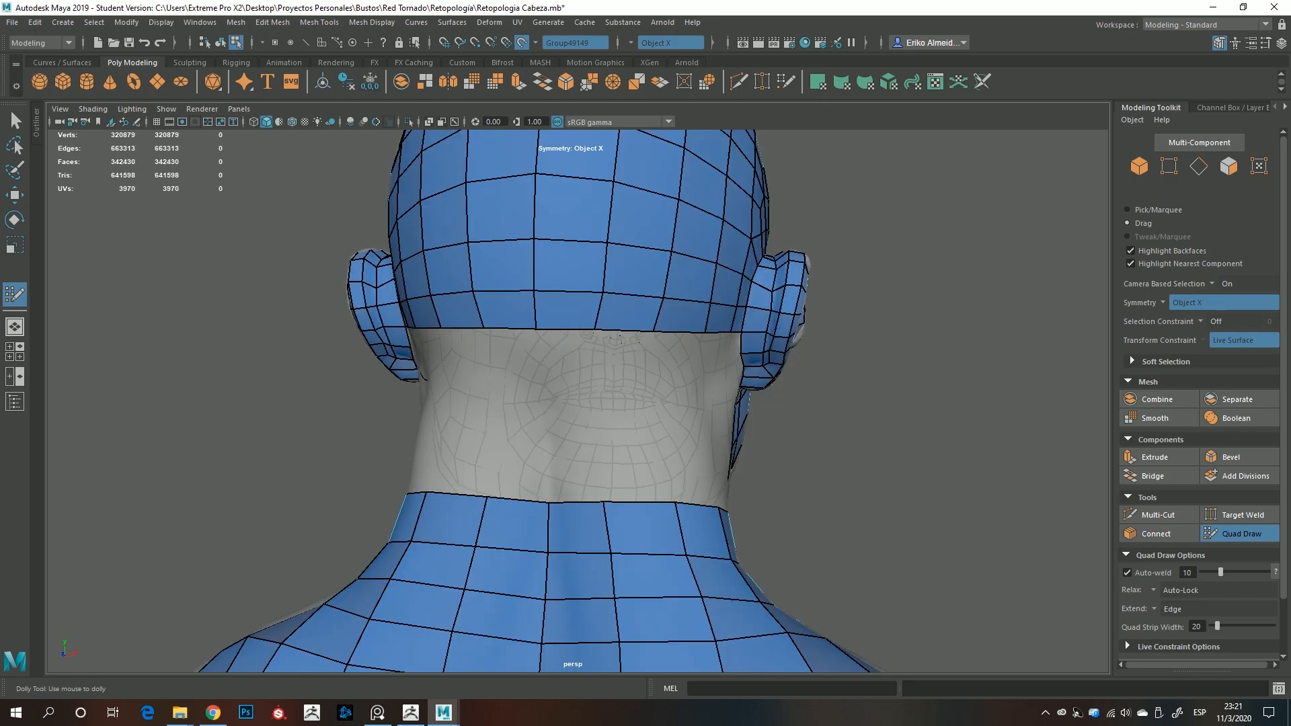
{"action": "left_click_drag", "start_coordinate": [543, 331], "coordinate": [547, 501]}
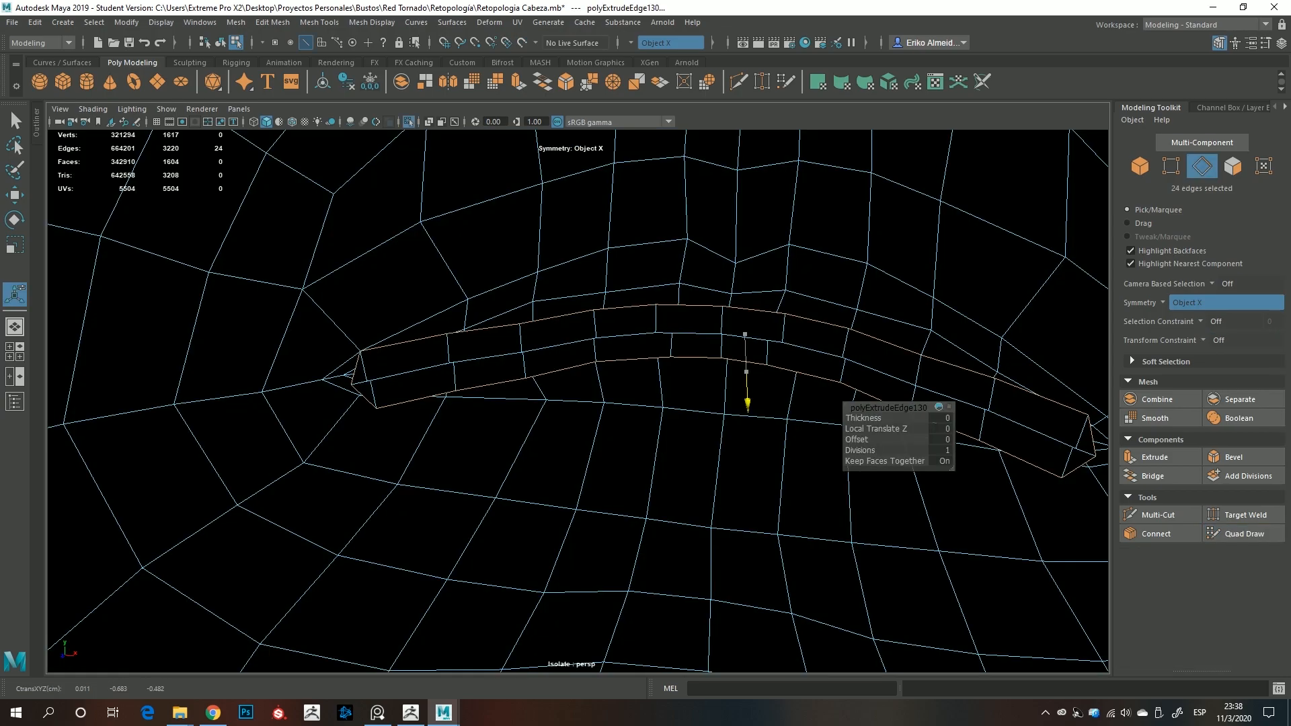
{"action": "left_click_drag", "start_coordinate": [743, 394], "coordinate": [744, 340]}
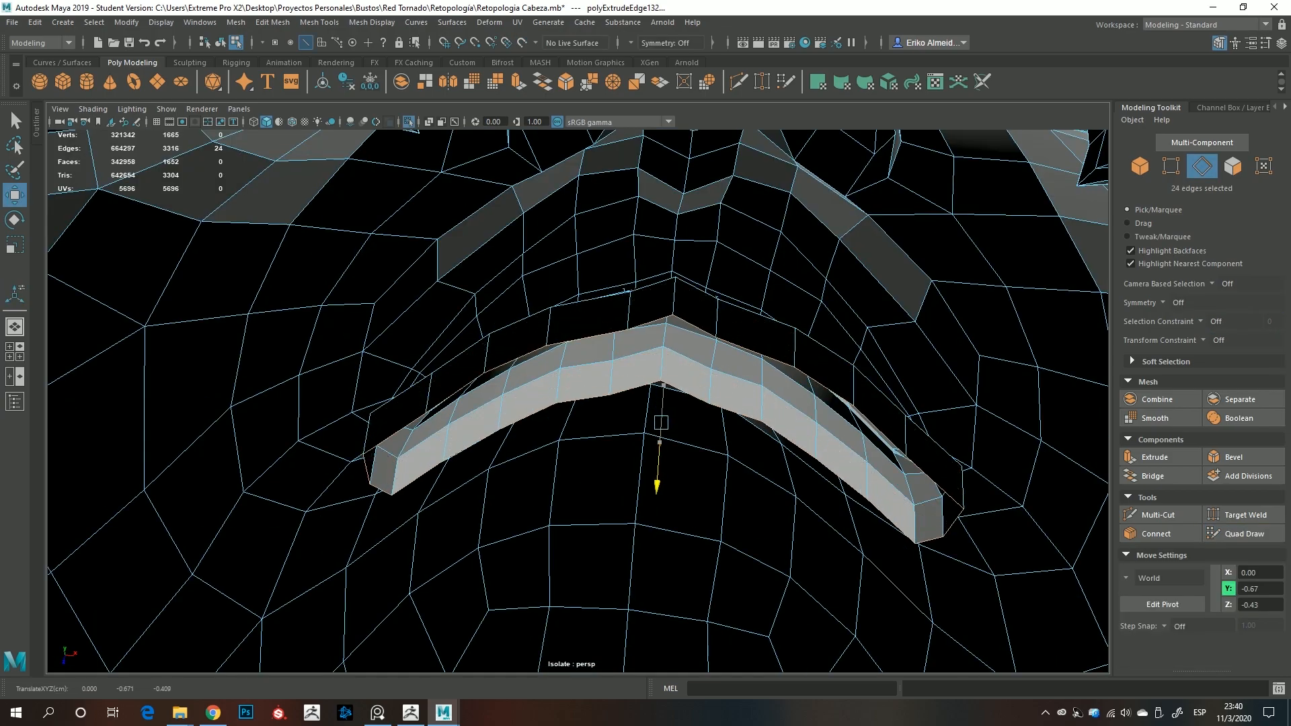
{"action": "left_click_drag", "start_coordinate": [657, 487], "coordinate": [655, 511]}
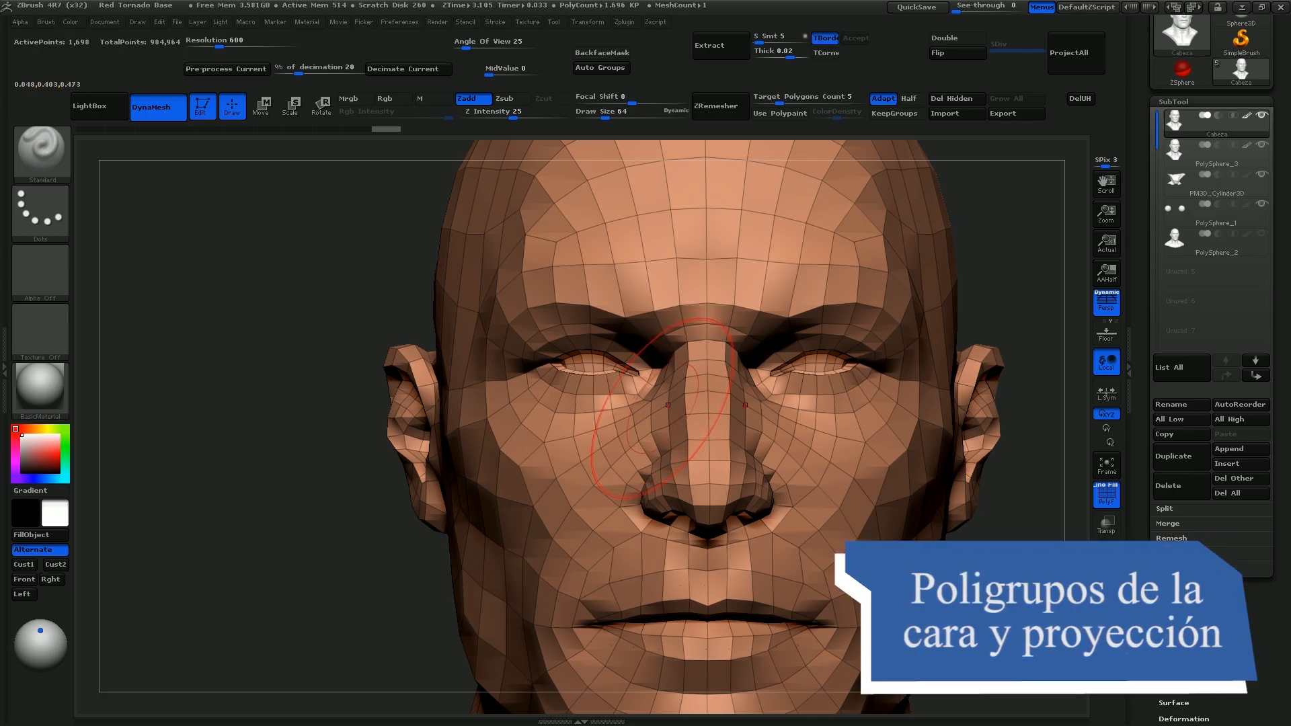
Switch to ZBrush, insert an edge loop around the eyes with ZModeler and divide the retopologized head with Auto Groups
{"action": "key", "text": "b"}
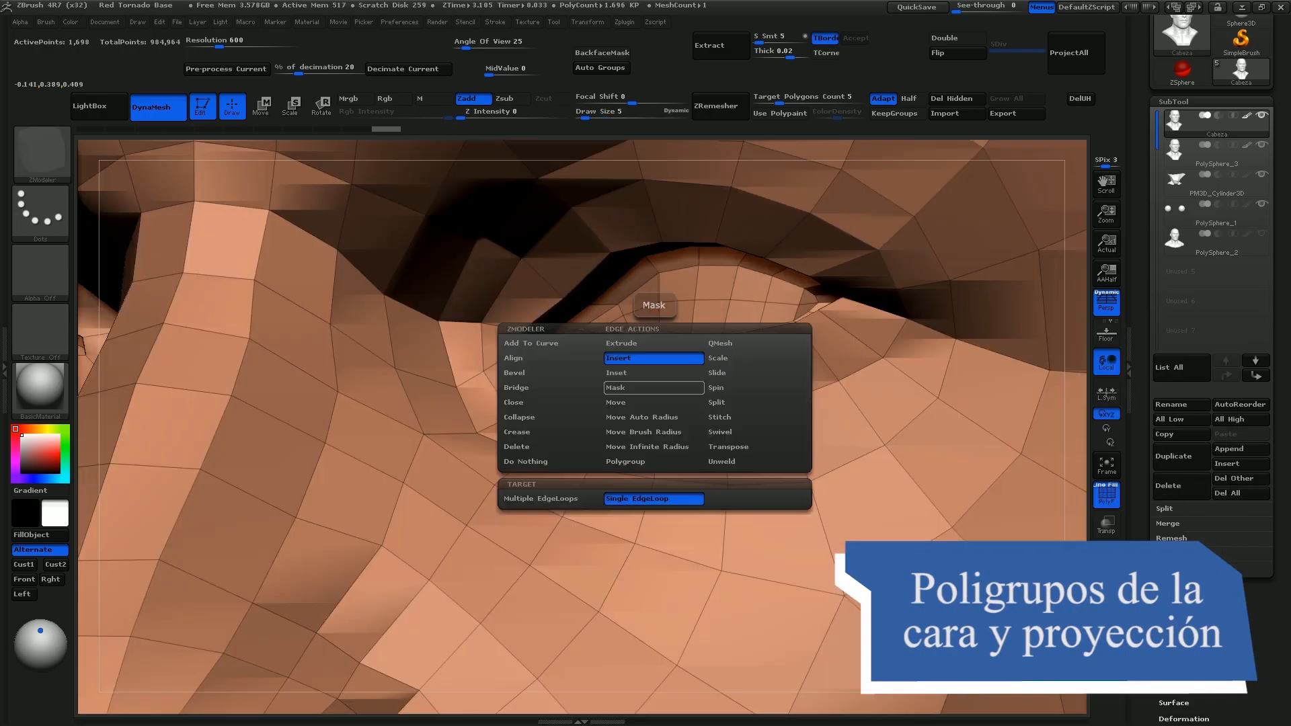
{"action": "left_click", "coordinate": [711, 372]}
{"action": "left_click", "coordinate": [708, 375]}
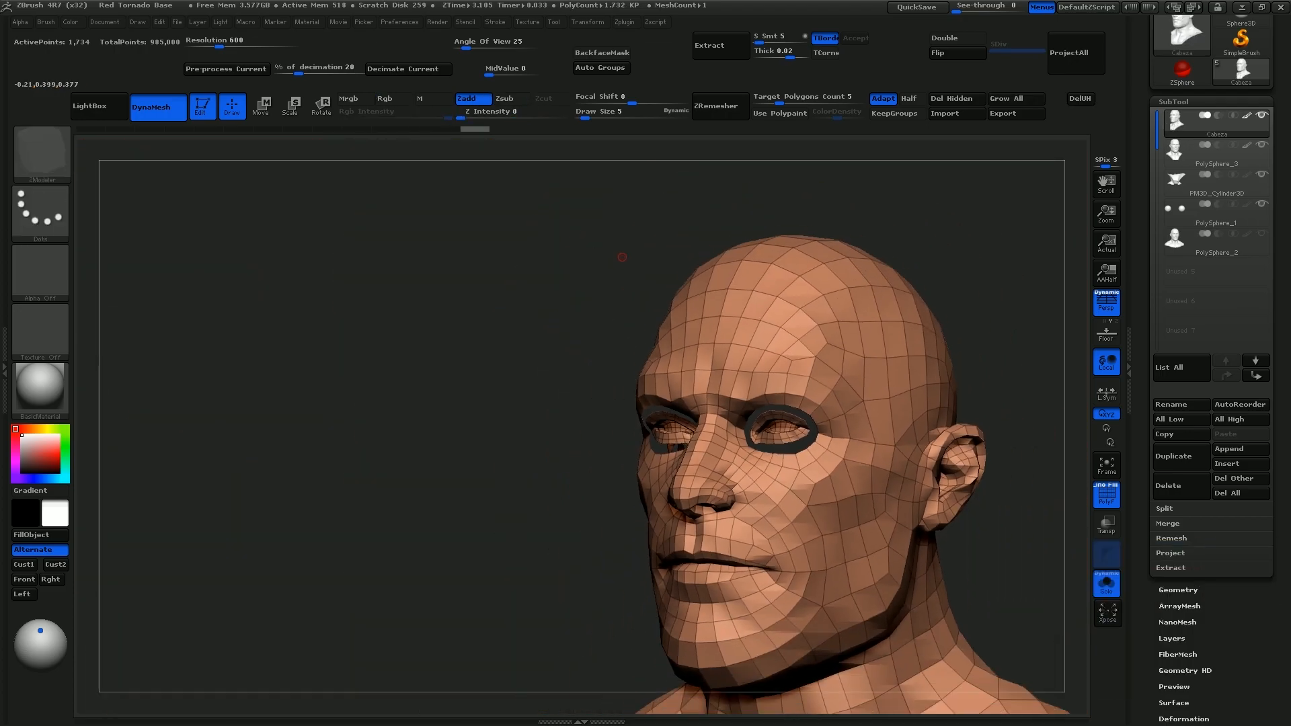
{"action": "left_click", "coordinate": [601, 68]}
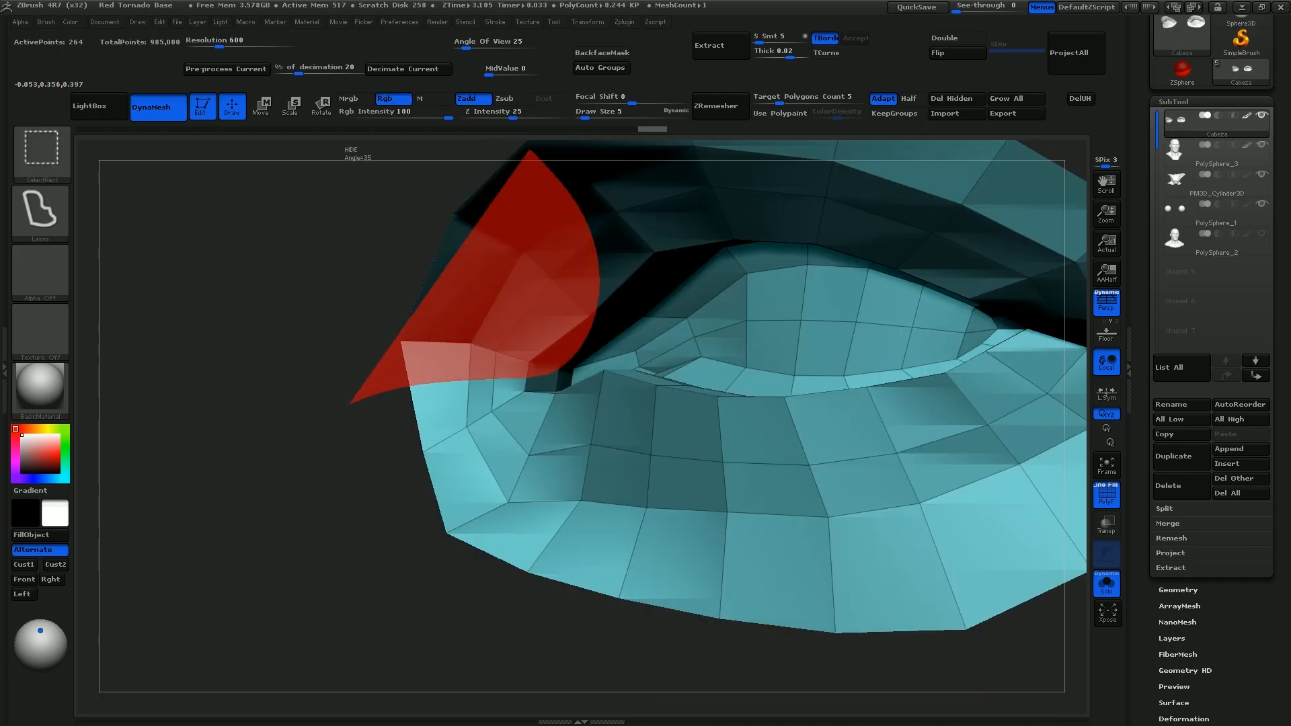
Isolate the lower eyelids by hiding the upper lid polygons with lasso selections and give them their own polygroup
{"action": "left_click_drag", "start_coordinate": [417, 269], "coordinate": [363, 263]}
{"action": "left_click_drag", "start_coordinate": [605, 312], "coordinate": [910, 190], "text": "ctrl+alt+shift"}
{"action": "left_click_drag", "start_coordinate": [417, 242], "coordinate": [269, 188]}
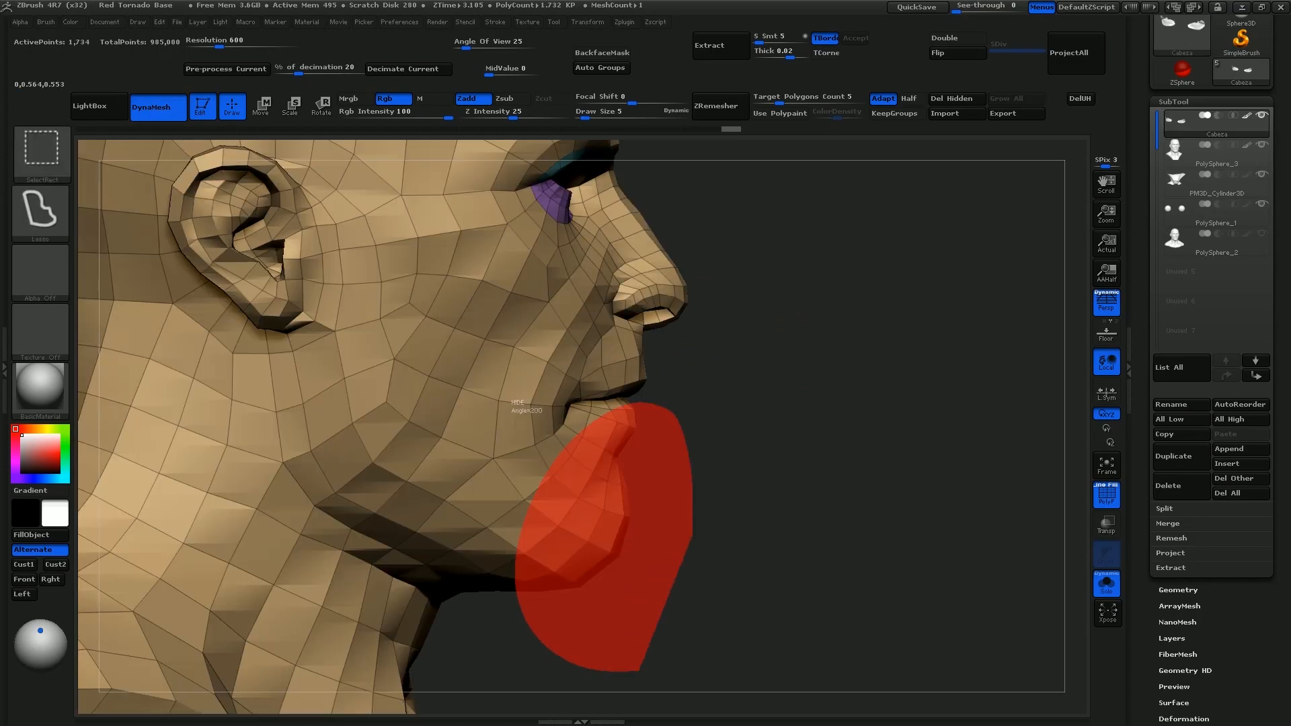
{"action": "left_click_drag", "start_coordinate": [693, 536], "coordinate": [697, 529], "text": "ctrl+alt+shift"}
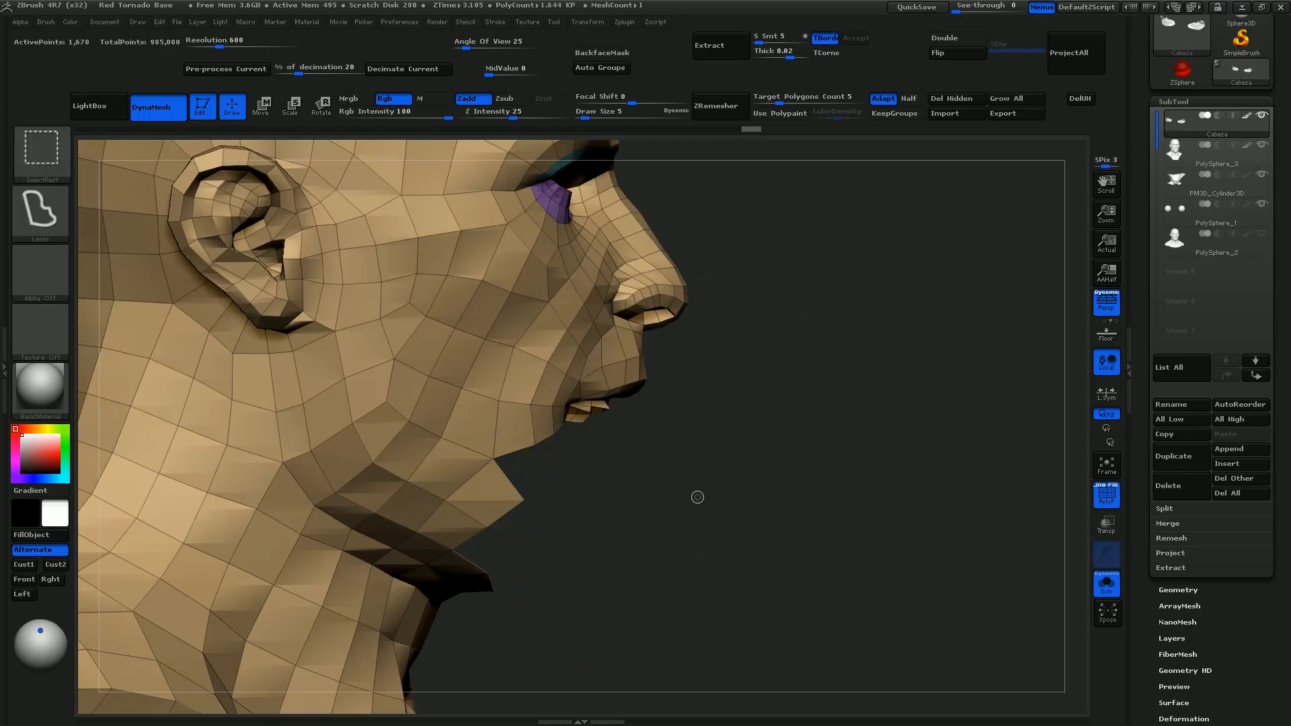
Isolate the lower lip, chin and jaw polygons with lasso selections and ZModeler to form a separate lower-face polygroup
{"action": "left_click_drag", "start_coordinate": [759, 430], "coordinate": [796, 401], "text": "ctrl+shift"}
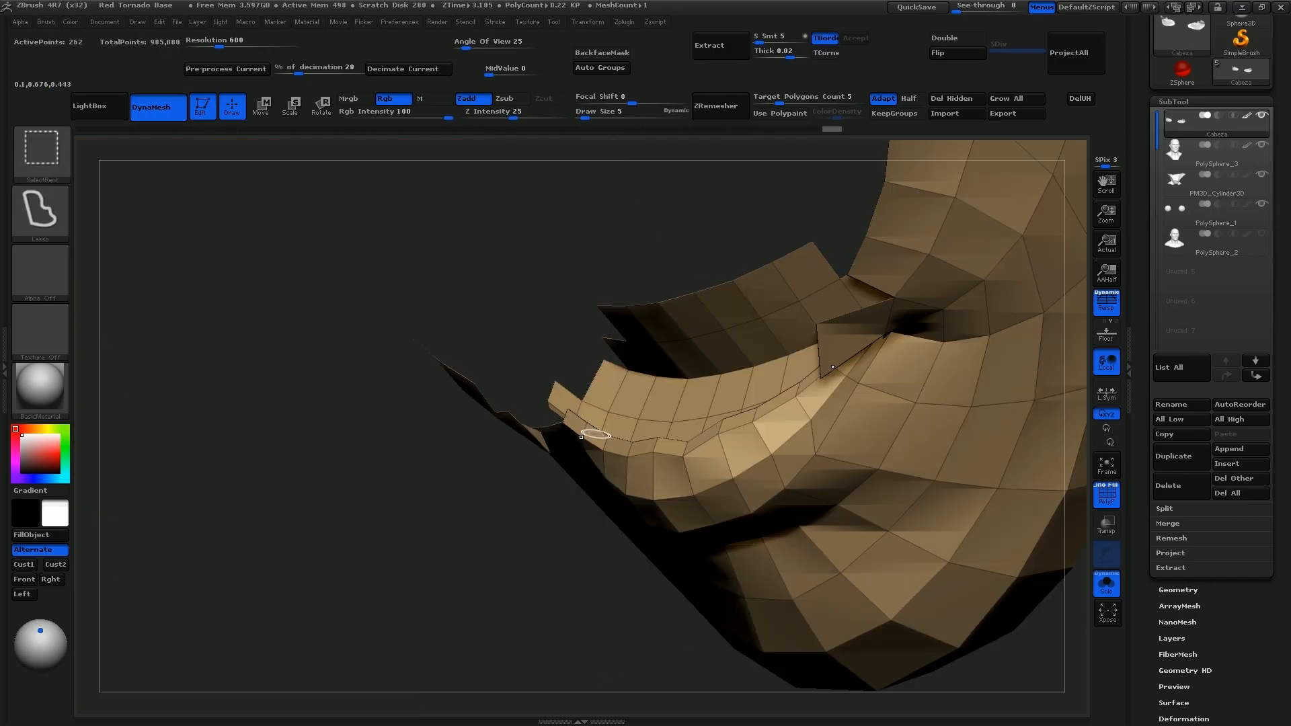
{"action": "key", "text": "ctrl+shift+x"}
{"action": "key", "text": "b"}
{"action": "key", "text": "z"}
{"action": "key", "text": "m"}
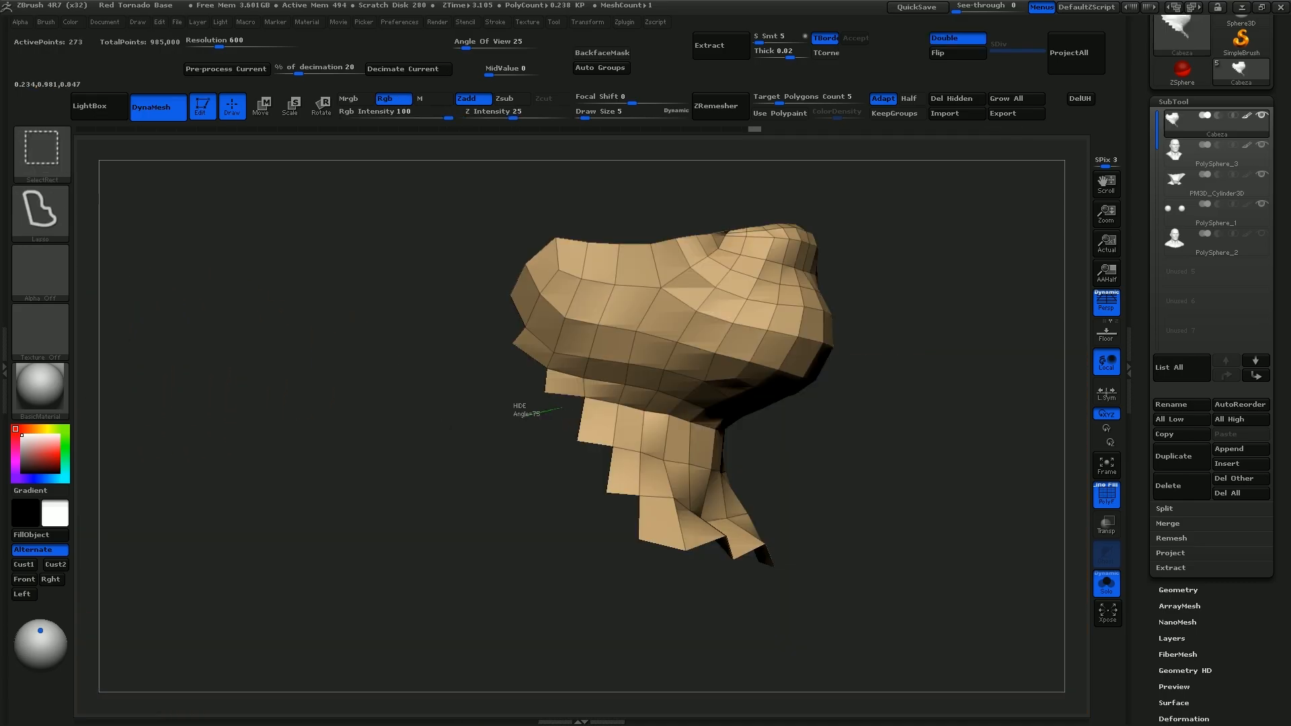
{"action": "mouse_move", "coordinate": [561, 407]}
{"action": "left_mouse_down", "text": "ctrl+alt+shift"}
{"action": "mouse_move", "coordinate": [853, 598]}
{"action": "mouse_move", "coordinate": [794, 558]}
{"action": "left_mouse_up", "text": "ctrl+alt+shift"}
{"action": "left_click_drag", "start_coordinate": [941, 303], "coordinate": [974, 326]}
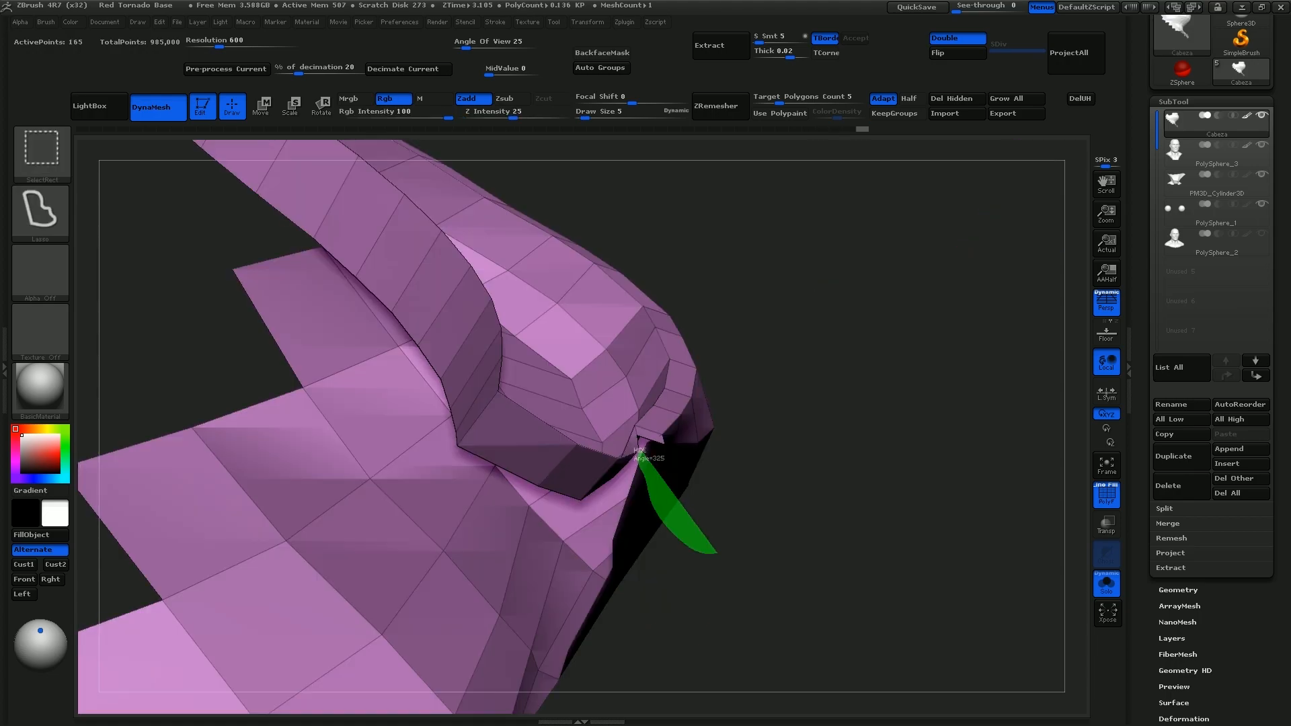
Isolate further parts of the head with partial visibility, assign the visible polygons a new polygroup and turn off the polyframe display
{"action": "mouse_move", "coordinate": [653, 437]}
{"action": "left_mouse_down", "text": "ctrl+shift"}
{"action": "mouse_move", "coordinate": [736, 515]}
{"action": "mouse_move", "coordinate": [663, 475]}
{"action": "left_mouse_up", "text": "ctrl+shift"}
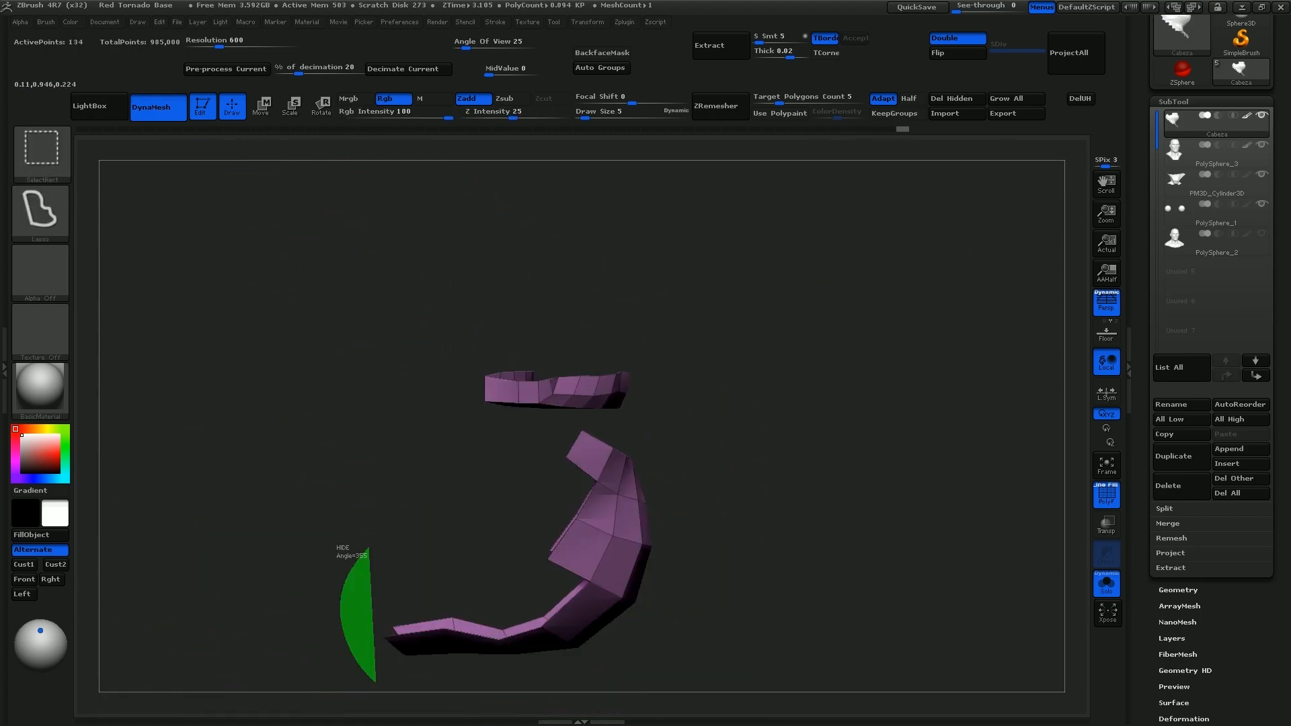
{"action": "mouse_move", "coordinate": [368, 547]}
{"action": "left_mouse_down", "text": "ctrl+shift"}
{"action": "mouse_move", "coordinate": [519, 433]}
{"action": "mouse_move", "coordinate": [611, 426]}
{"action": "mouse_move", "coordinate": [692, 538]}
{"action": "mouse_move", "coordinate": [706, 675]}
{"action": "mouse_move", "coordinate": [686, 605]}
{"action": "left_mouse_up", "text": "ctrl+shift"}
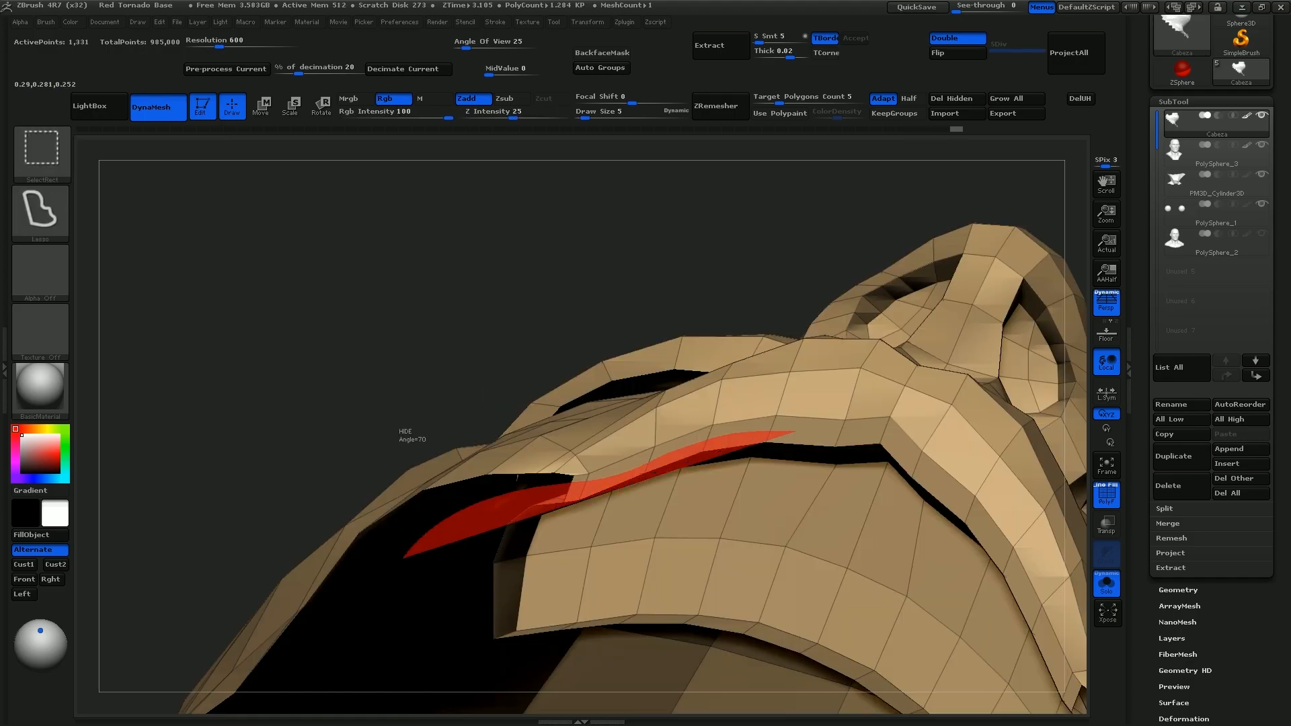
{"action": "left_click_drag", "start_coordinate": [720, 346], "coordinate": [865, 167], "text": "ctrl+alt+shift"}
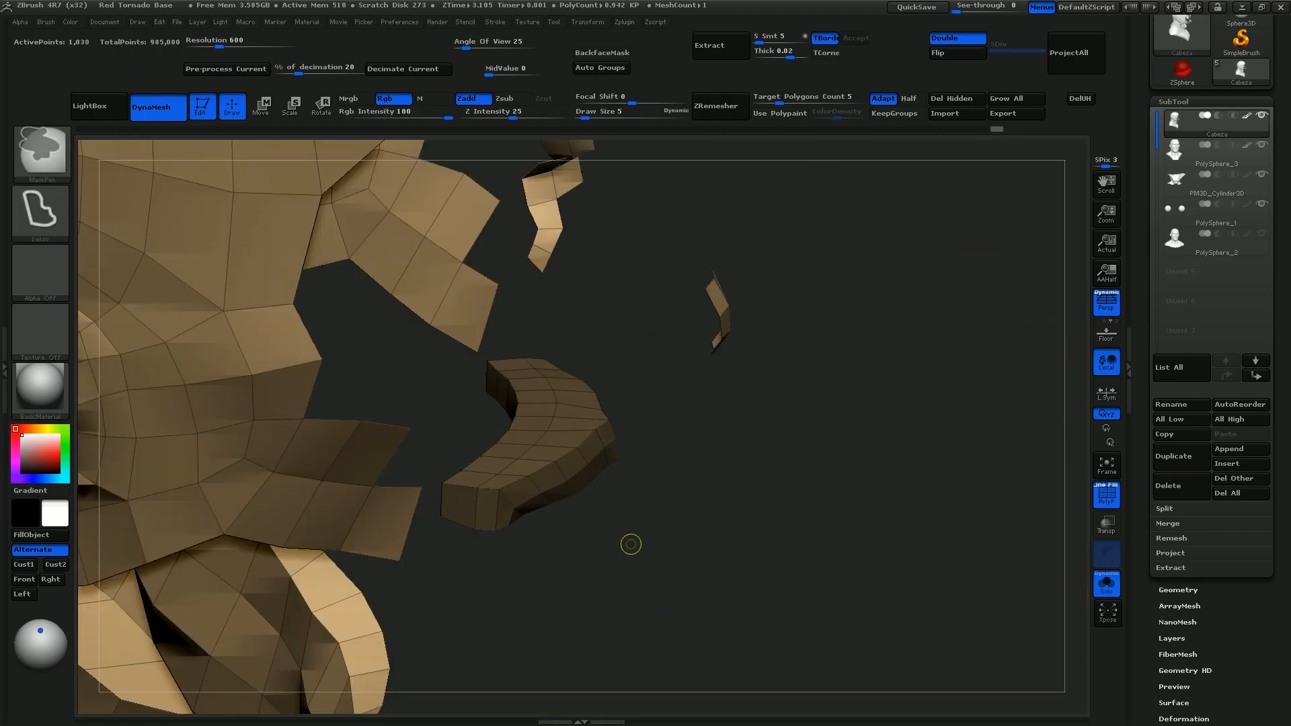
{"action": "key", "text": "ctrl+w"}
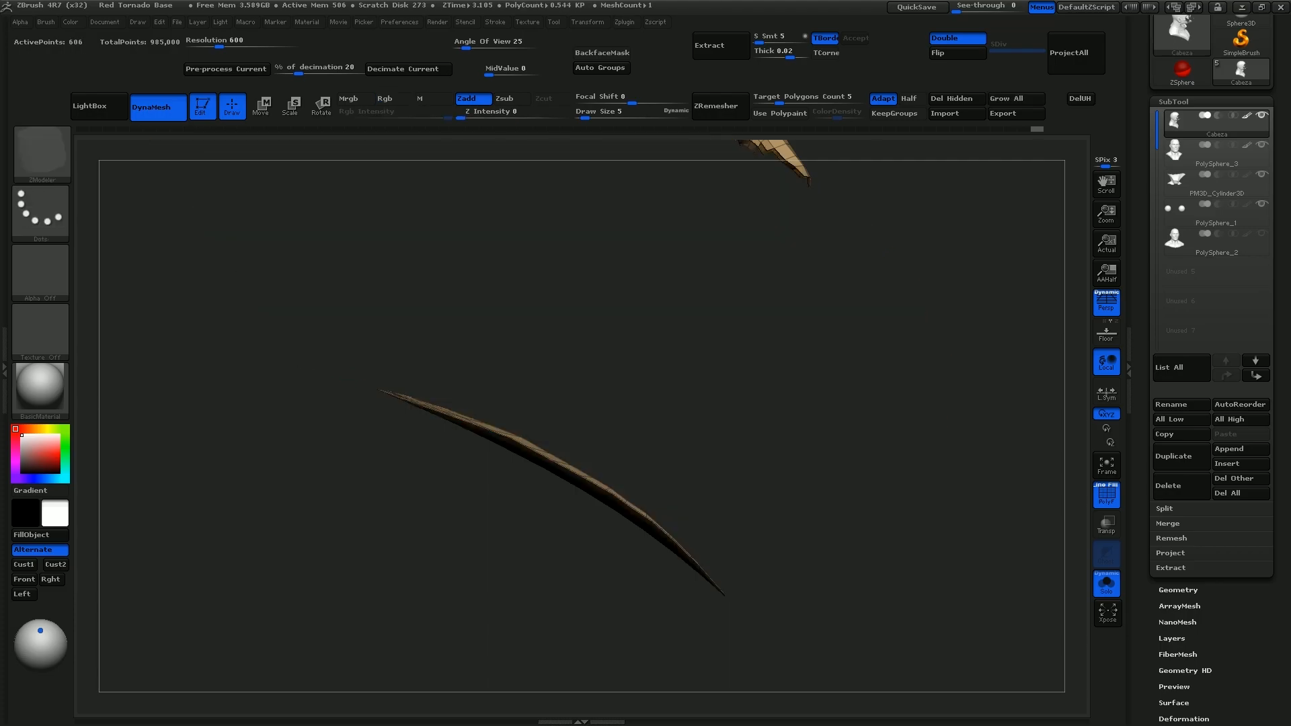
{"action": "mouse_move", "coordinate": [375, 396]}
{"action": "left_mouse_down", "text": "ctrl"}
{"action": "mouse_move", "coordinate": [663, 592]}
{"action": "mouse_move", "coordinate": [850, 618]}
{"action": "left_mouse_up", "text": "ctrl"}
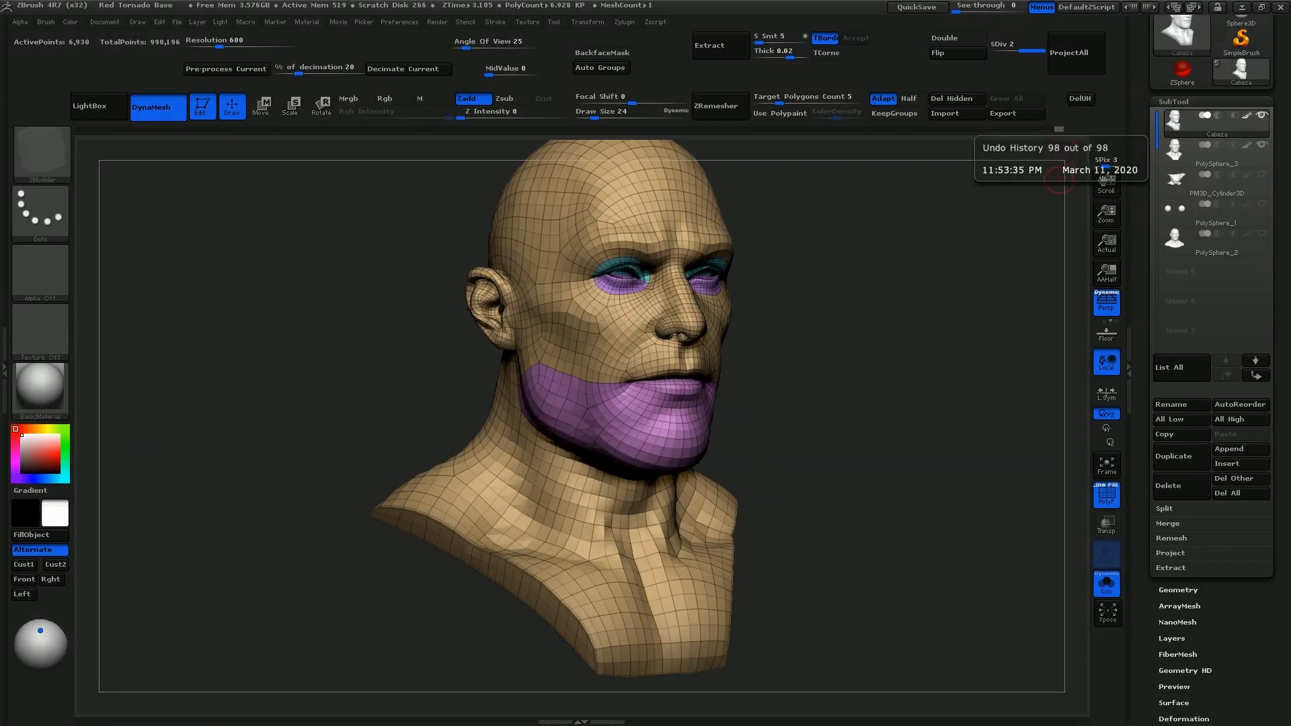
{"action": "key", "text": "shift+f"}
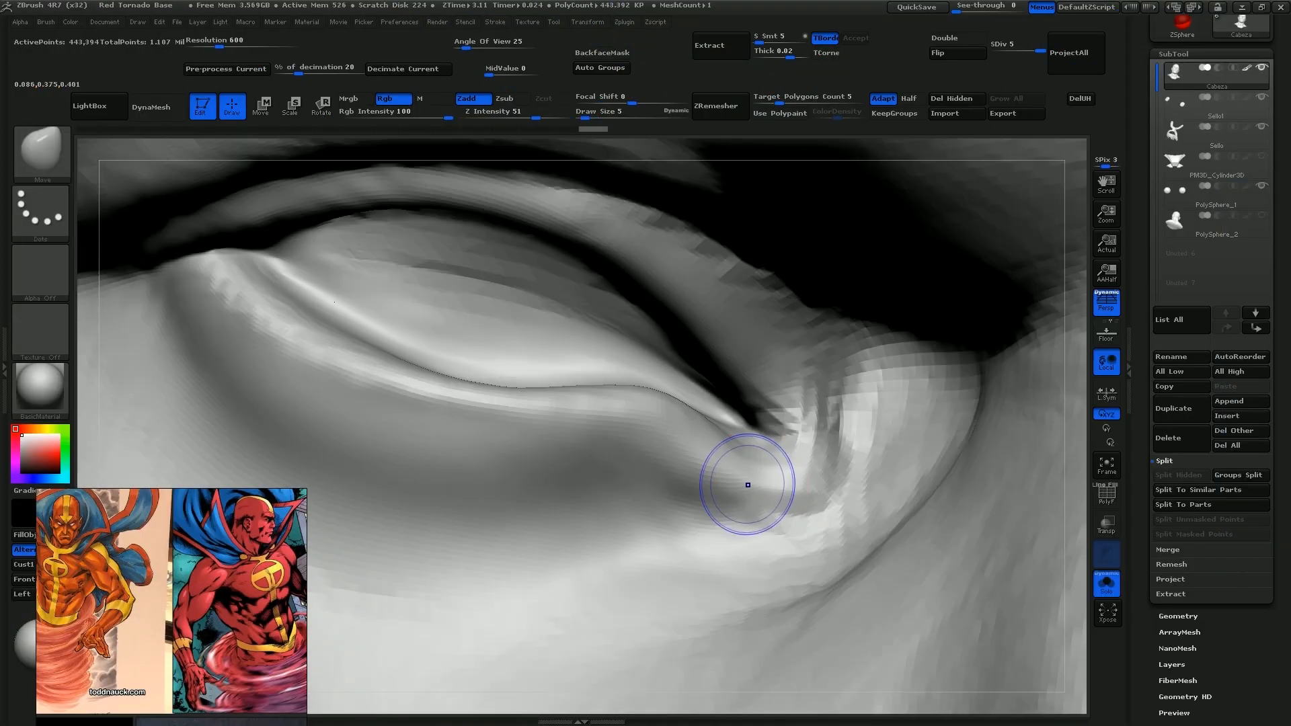
Smooth the eyelid surface around the inner eye corner with the Smooth brush at draw size 5, Z intensity 100
{"action": "mouse_move", "coordinate": [747, 485]}
{"action": "left_mouse_down", "text": "shift"}
{"action": "mouse_move", "coordinate": [807, 504]}
{"action": "mouse_move", "coordinate": [816, 404]}
{"action": "left_mouse_up", "text": "shift"}
{"action": "mouse_move", "coordinate": [817, 403]}
{"action": "right_mouse_down"}
{"action": "mouse_move", "coordinate": [833, 430]}
{"action": "mouse_move", "coordinate": [845, 363]}
{"action": "right_mouse_up"}
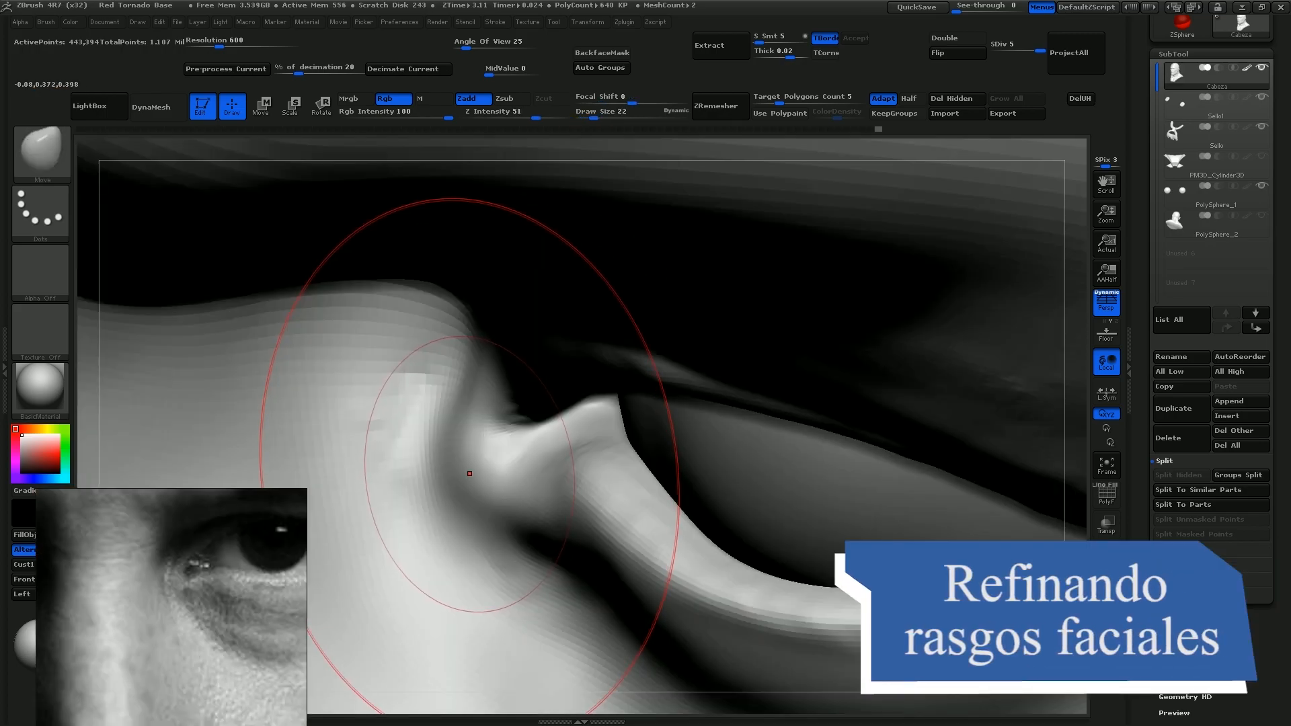
{"action": "left_click_drag", "start_coordinate": [462, 466], "coordinate": [518, 457]}
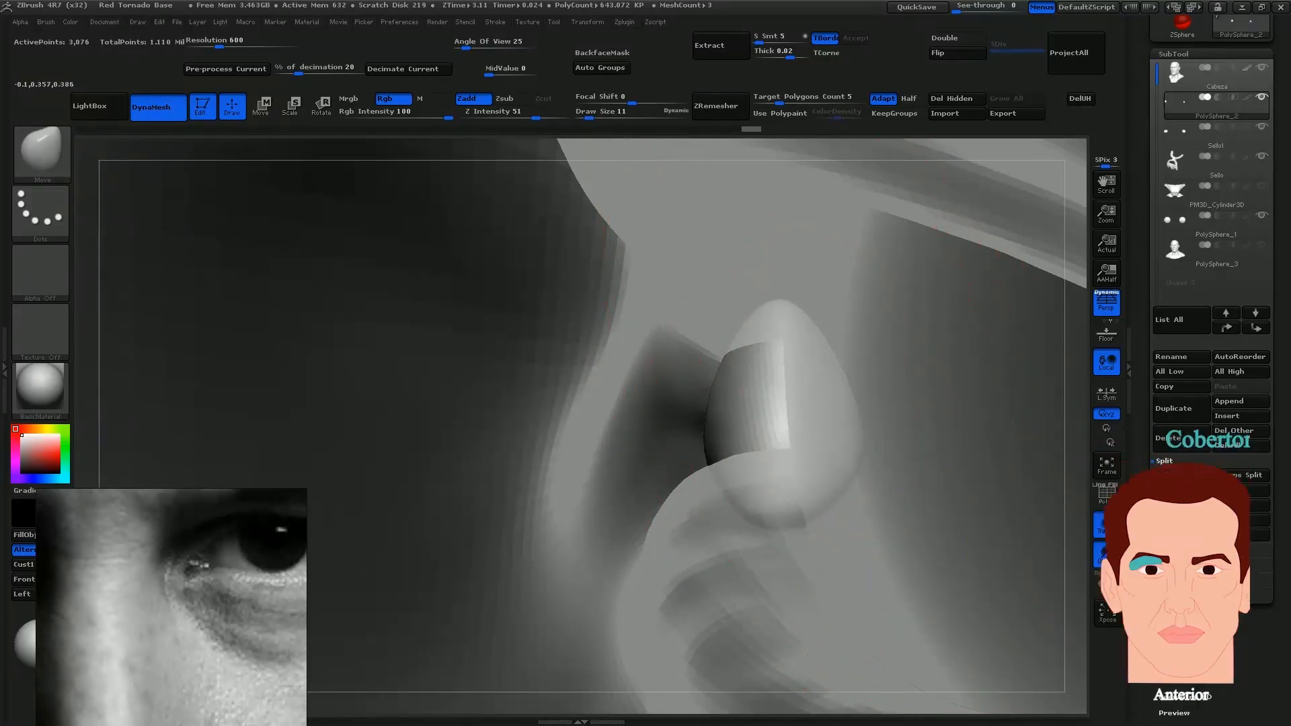
Carve the upper eyelid fold with Dam_Standard at Z intensity 12 and fill out the inner eye corner with FormSoft at draw size 5
{"action": "key", "text": "s"}
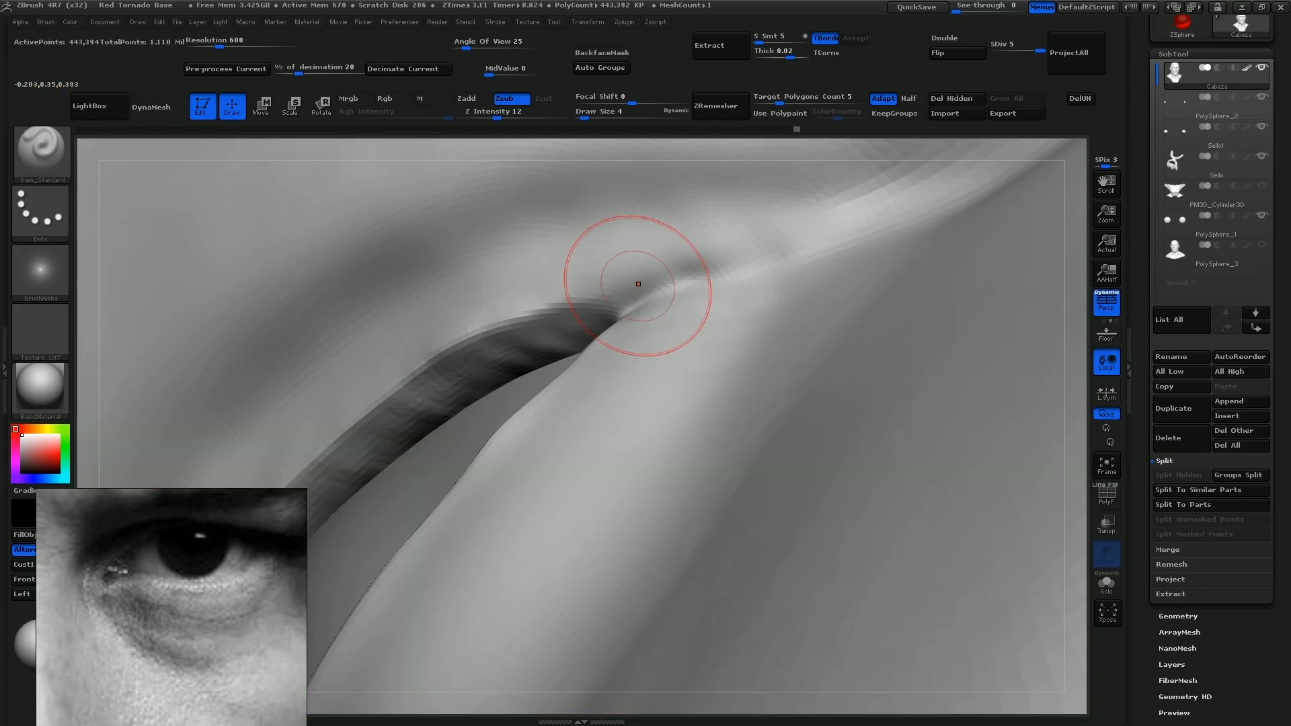
{"action": "left_click_drag", "start_coordinate": [562, 311], "coordinate": [717, 257]}
{"action": "mouse_move", "coordinate": [605, 299]}
{"action": "left_mouse_down"}
{"action": "mouse_move", "coordinate": [554, 306]}
{"action": "mouse_move", "coordinate": [406, 397]}
{"action": "left_mouse_up"}
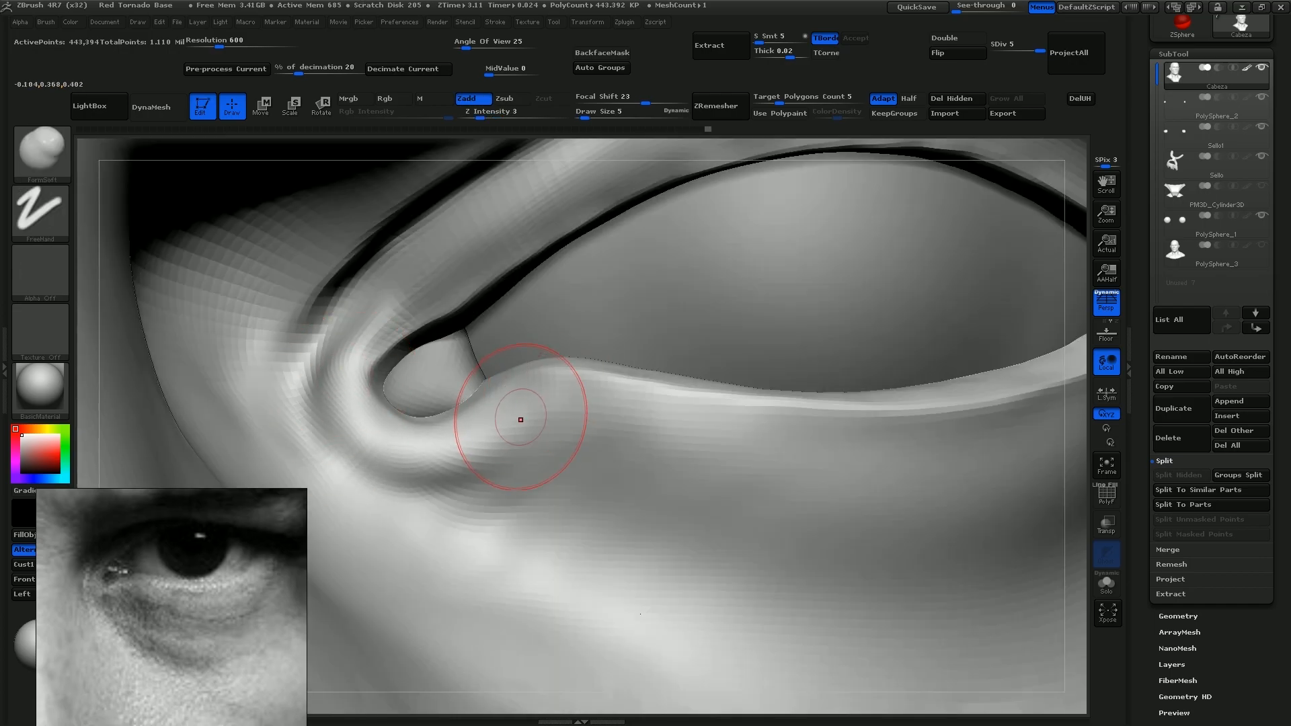
{"action": "left_click_drag", "start_coordinate": [519, 403], "coordinate": [464, 474], "text": "shift"}
{"action": "left_click_drag", "start_coordinate": [457, 437], "coordinate": [412, 501], "text": "shift"}
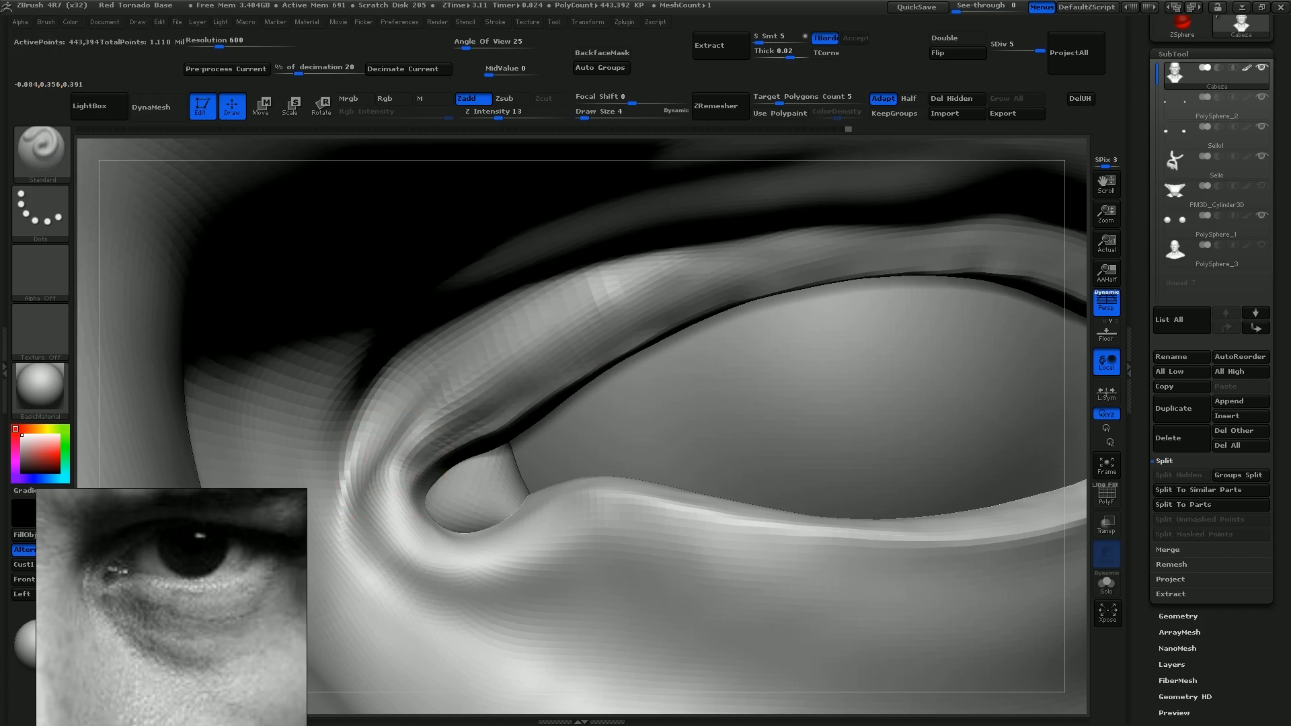
Smooth the upper eyelid near the inner corner and redefine its fold with Standard at Z intensity 13 and Dam_Standard at 12
{"action": "left_click_drag", "start_coordinate": [585, 319], "coordinate": [695, 276]}
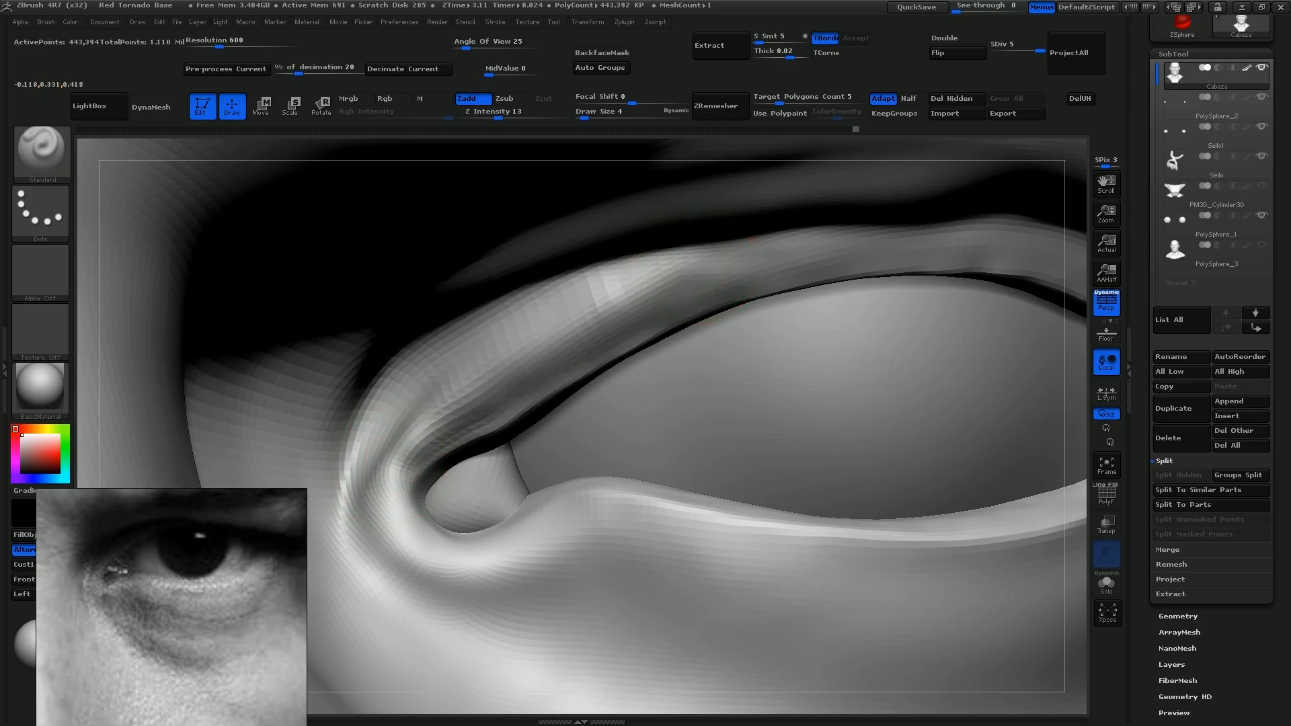
{"action": "left_click_drag", "start_coordinate": [535, 346], "coordinate": [613, 303], "text": "shift"}
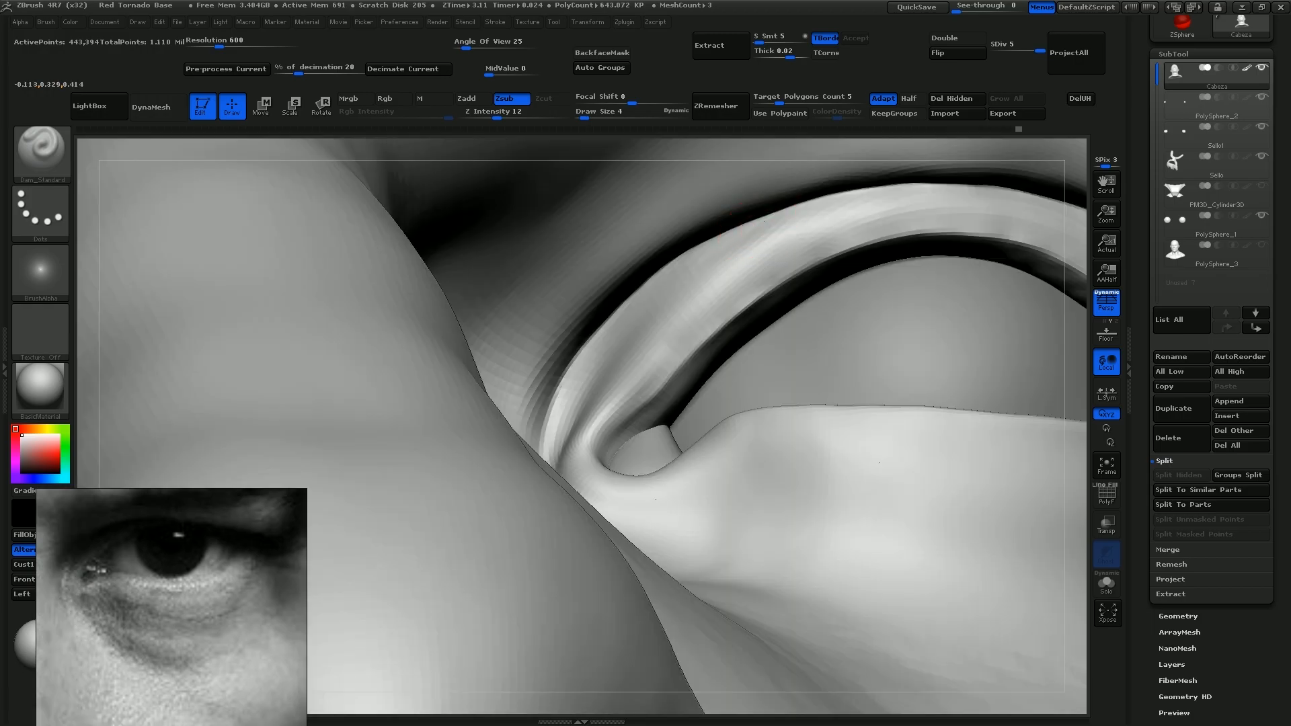
{"action": "left_click_drag", "start_coordinate": [688, 268], "coordinate": [592, 386]}
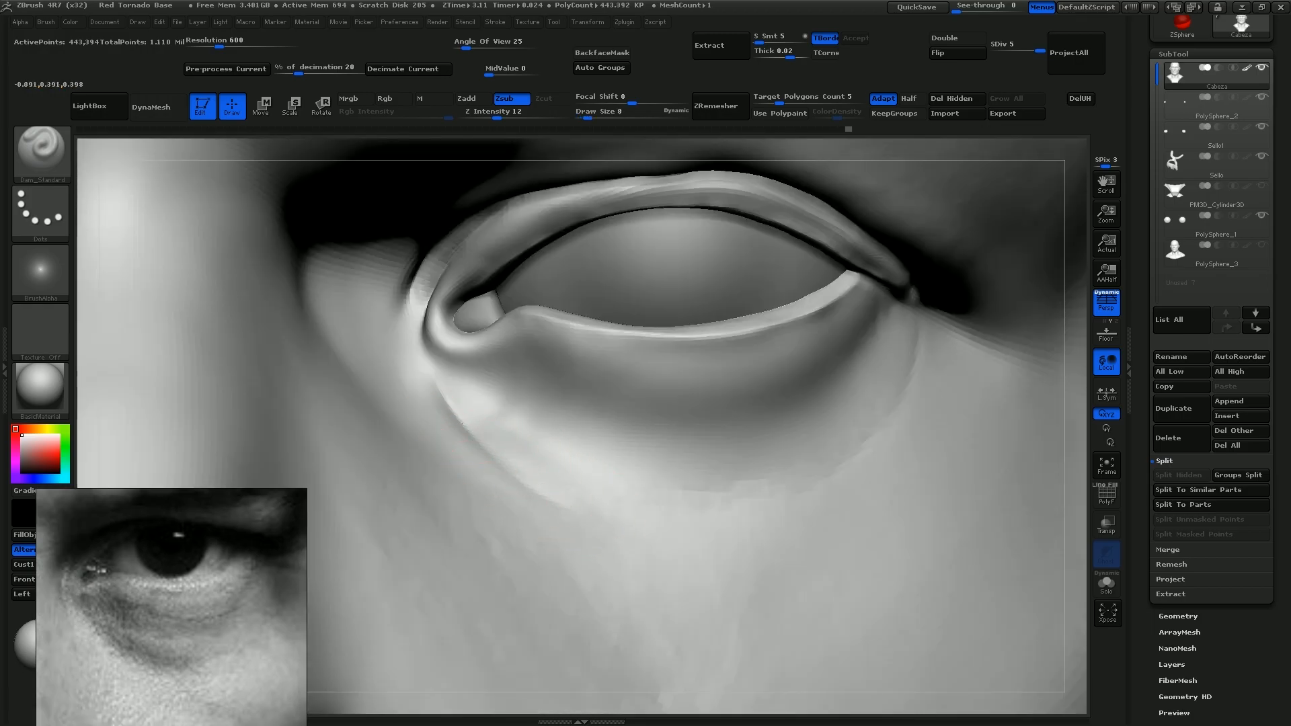
Carve the bag crease below the lower eyelid with Dam_Standard at draw size 8 and soften it with FormSoft at draw size 13
{"action": "left_click_drag", "start_coordinate": [436, 379], "coordinate": [467, 422]}
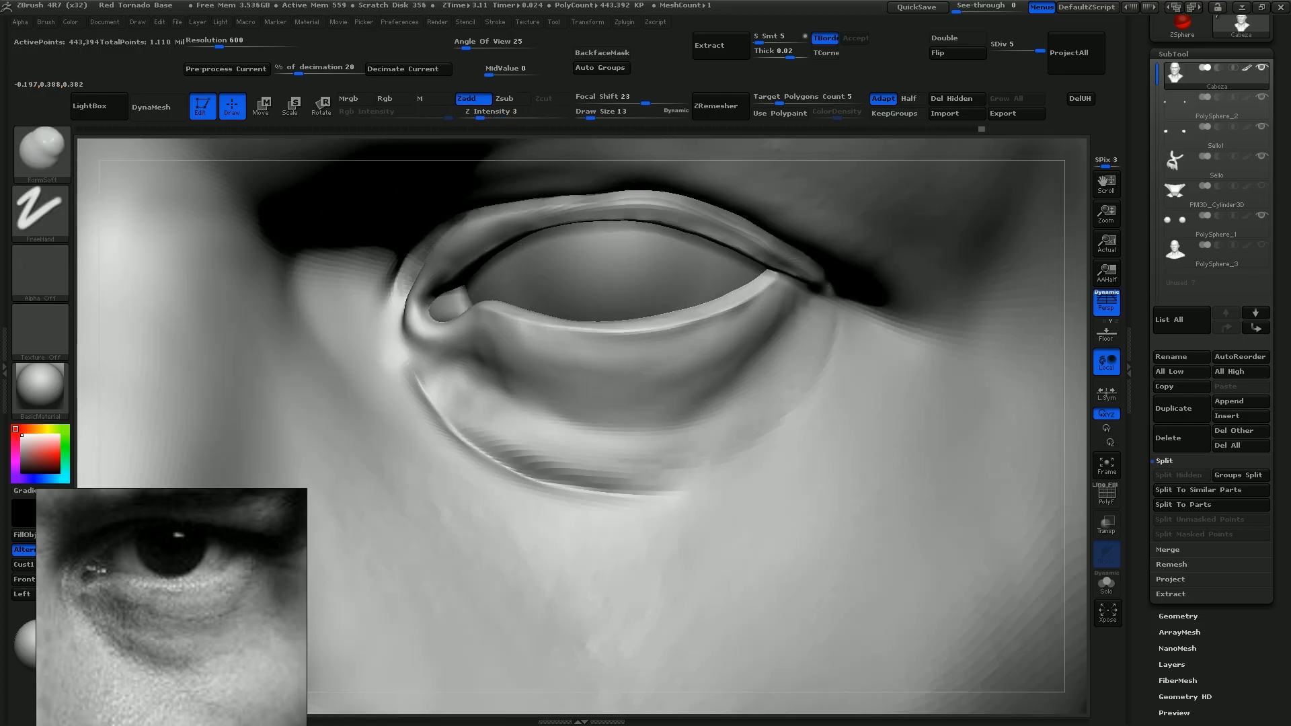
{"action": "left_click_drag", "start_coordinate": [800, 363], "coordinate": [678, 429]}
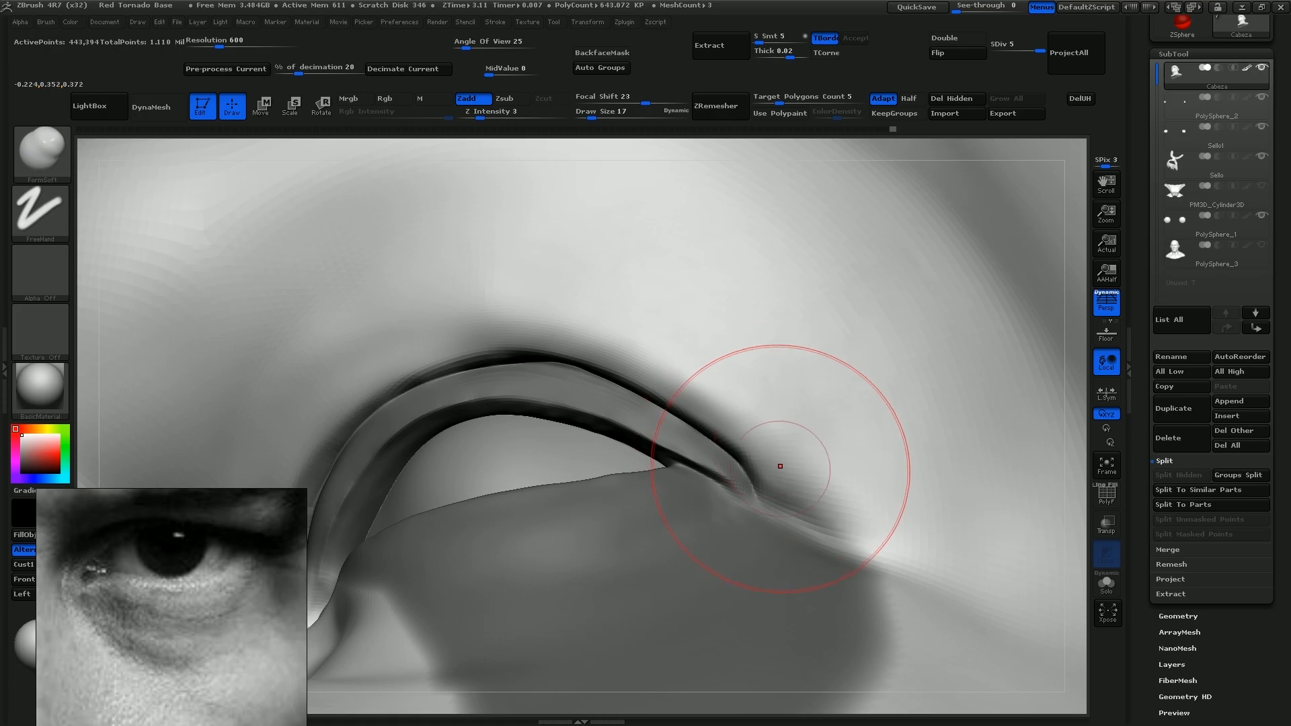
Mask around the upper eyelid with a lasso and build up the fold of skin above the eye with FormSoft at draw size 17
{"action": "left_click_drag", "start_coordinate": [780, 466], "coordinate": [789, 468]}
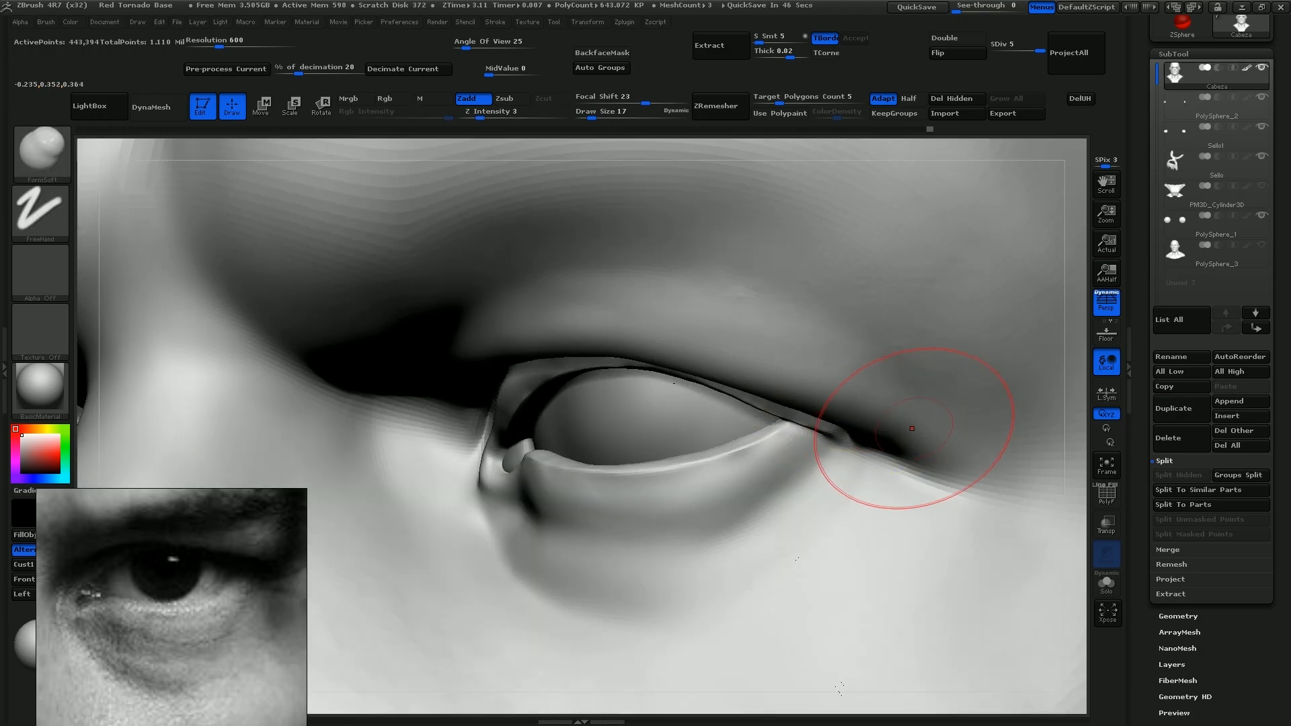
{"action": "mouse_move", "coordinate": [807, 336]}
{"action": "left_mouse_down"}
{"action": "mouse_move", "coordinate": [646, 305]}
{"action": "mouse_move", "coordinate": [551, 305]}
{"action": "left_mouse_up"}
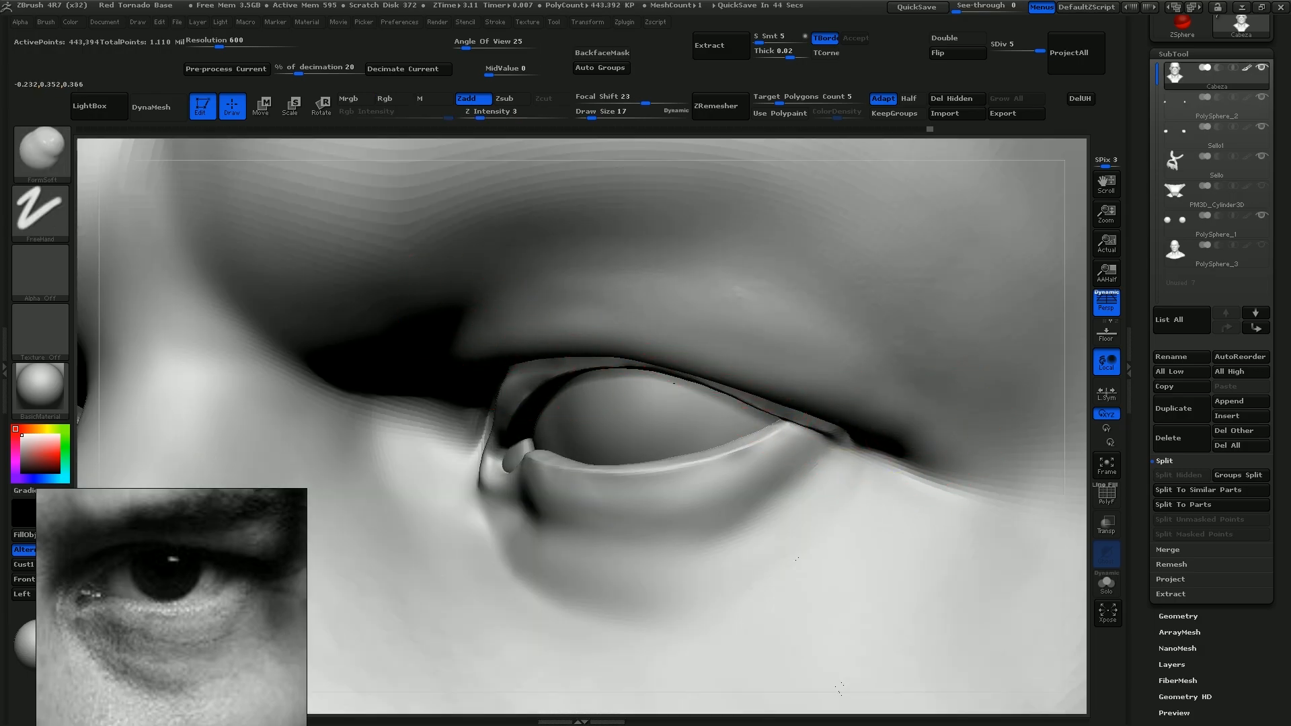
{"action": "key", "text": "shift"}
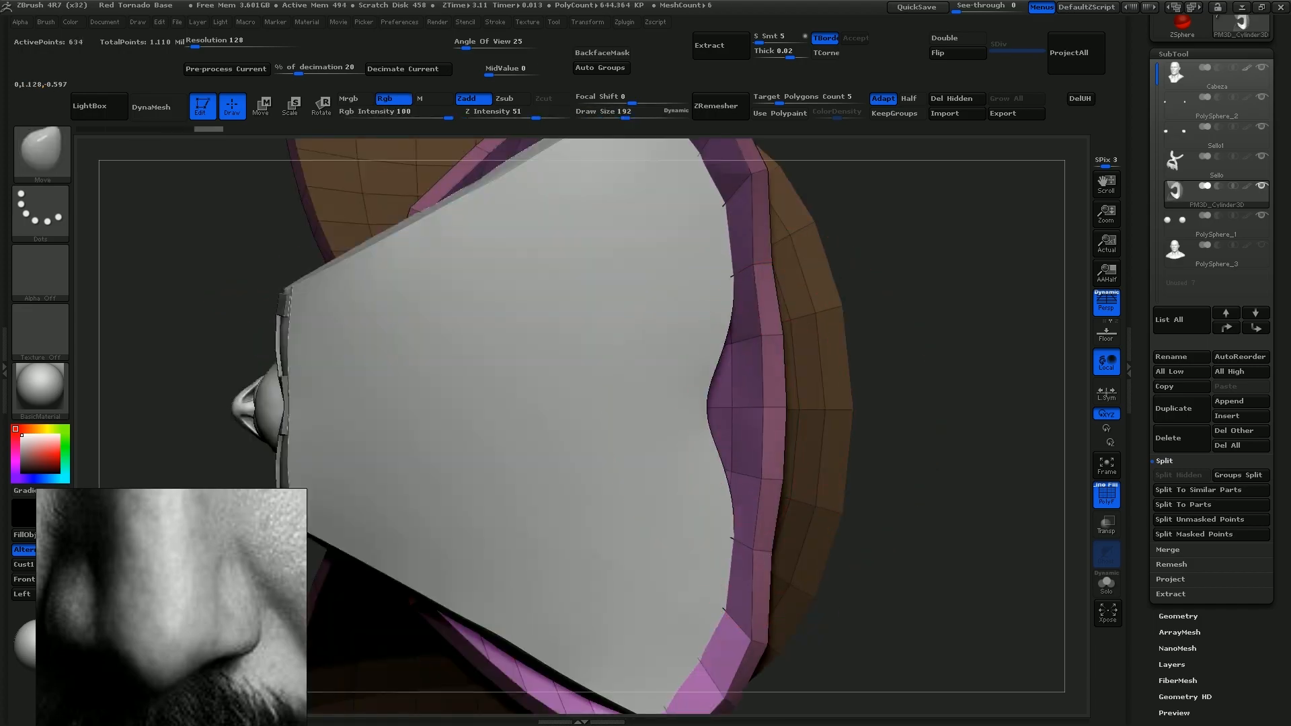
Reshape the nostril wing from the side with the Move brush at Z intensity 51
{"action": "left_click_drag", "start_coordinate": [763, 407], "coordinate": [745, 407]}
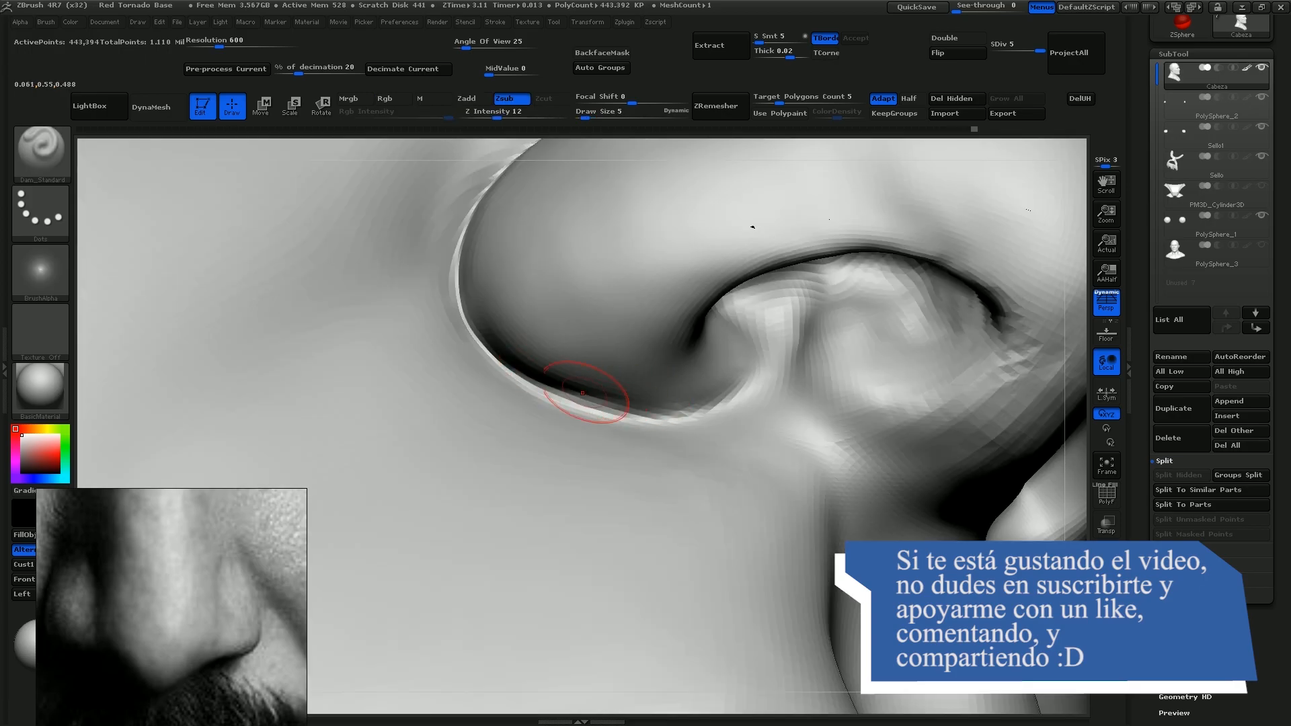
{"action": "left_click_drag", "start_coordinate": [538, 390], "coordinate": [576, 402], "text": "shift"}
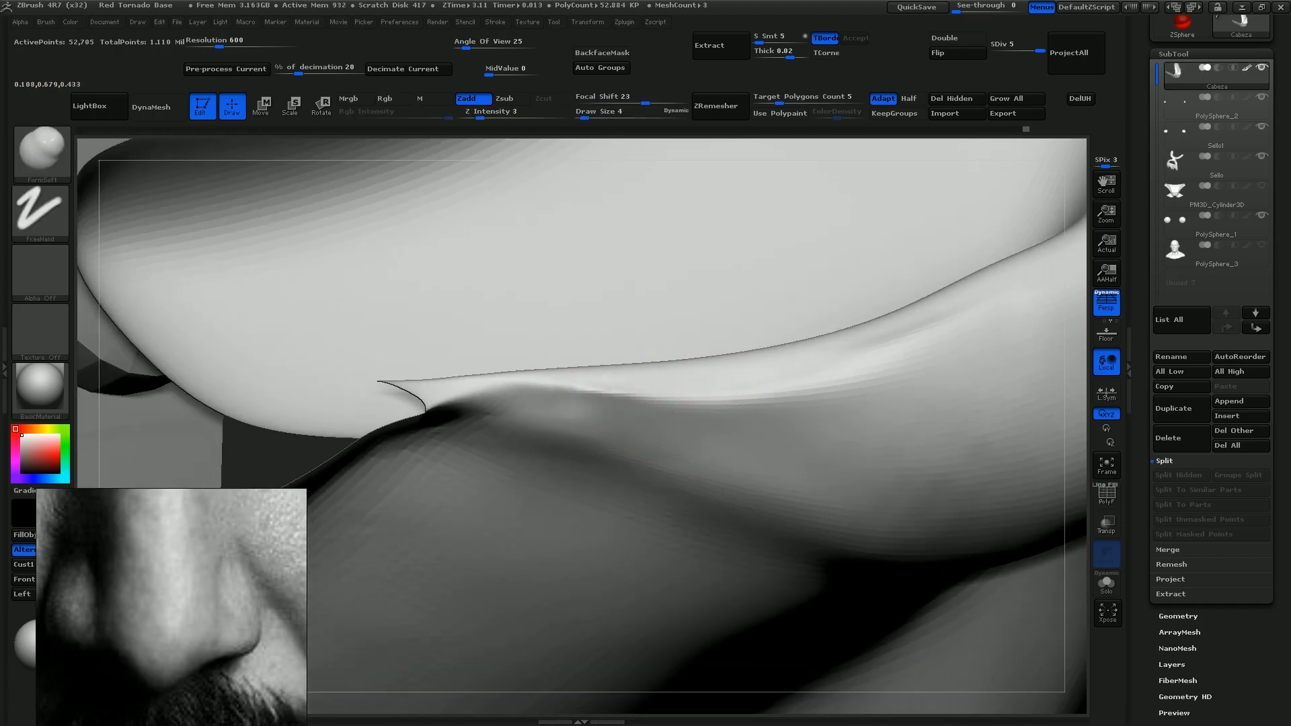
Adjust the material preview light and soften the fold beside the nostril with FormSoft at draw size 24, Z intensity 3
{"action": "key", "text": "s"}
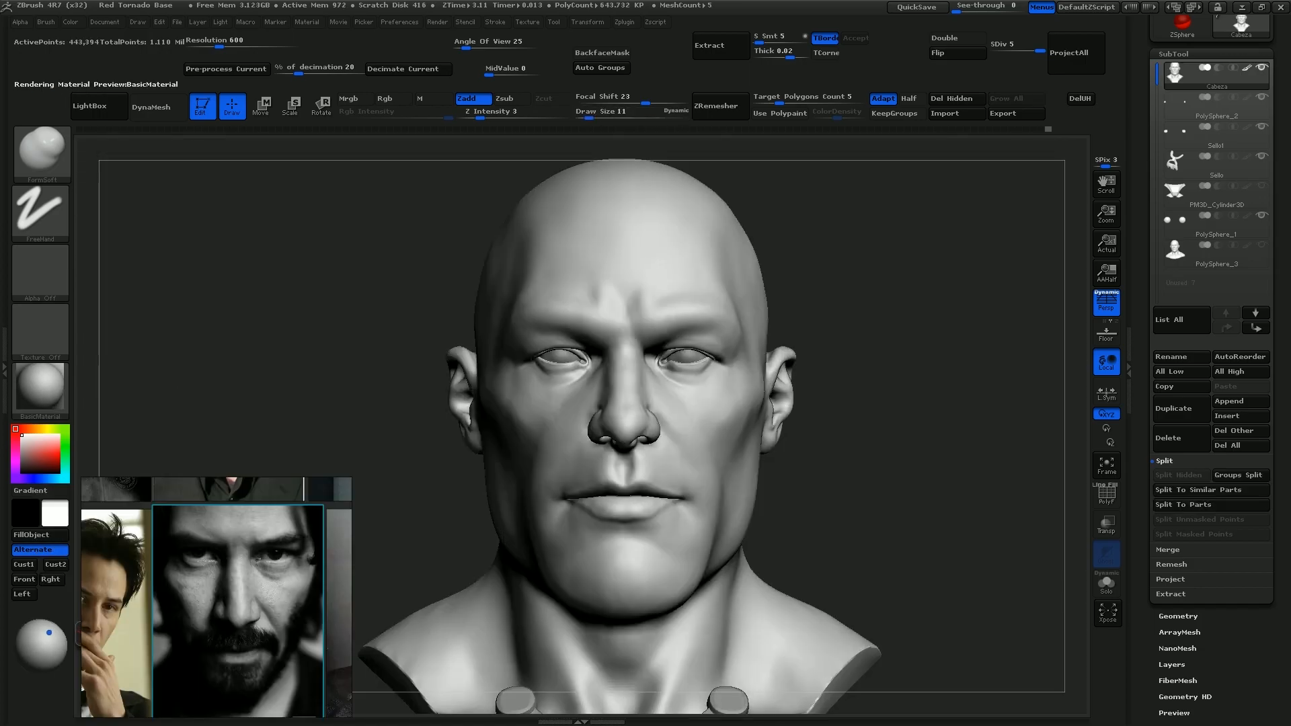
{"action": "left_click_drag", "start_coordinate": [49, 632], "coordinate": [55, 631]}
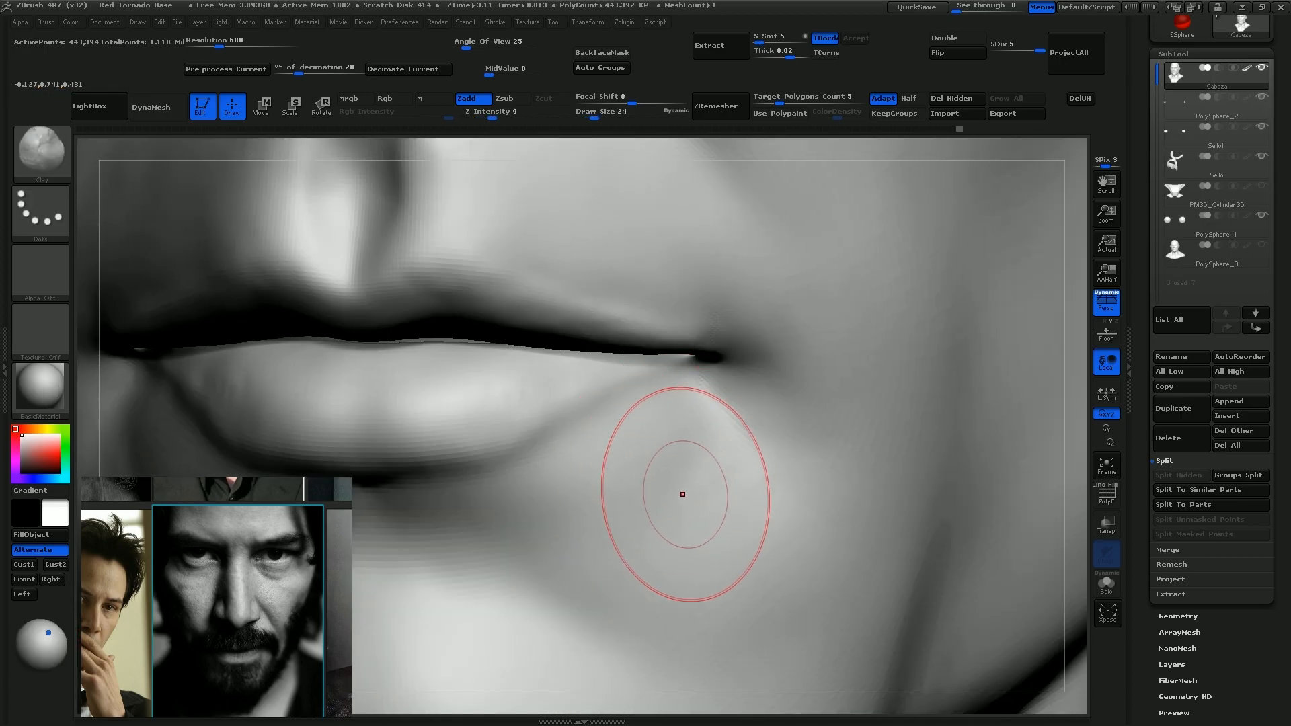
{"action": "key", "text": "s"}
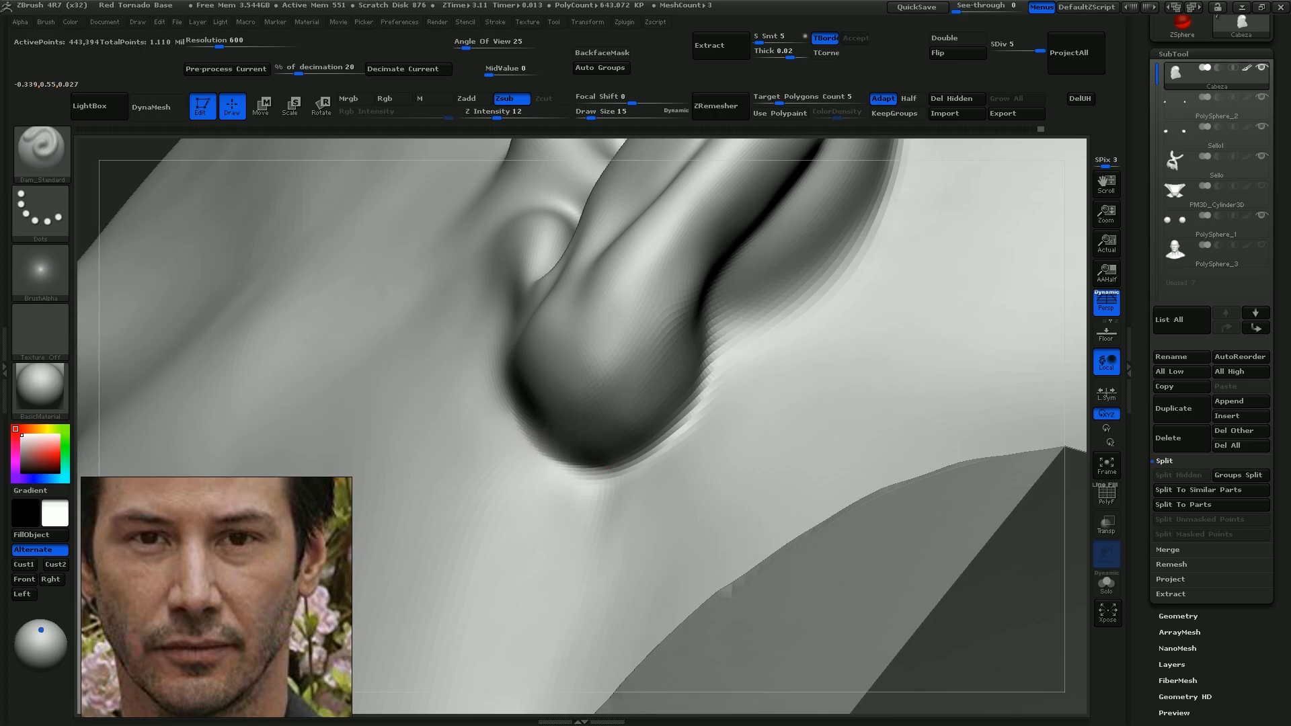
Fill out the lower eye bag with FormSoft at draw size 10 and define the earlobe's edge with Dam_Standard at draw size 15
{"action": "left_click_drag", "start_coordinate": [600, 462], "coordinate": [684, 417]}
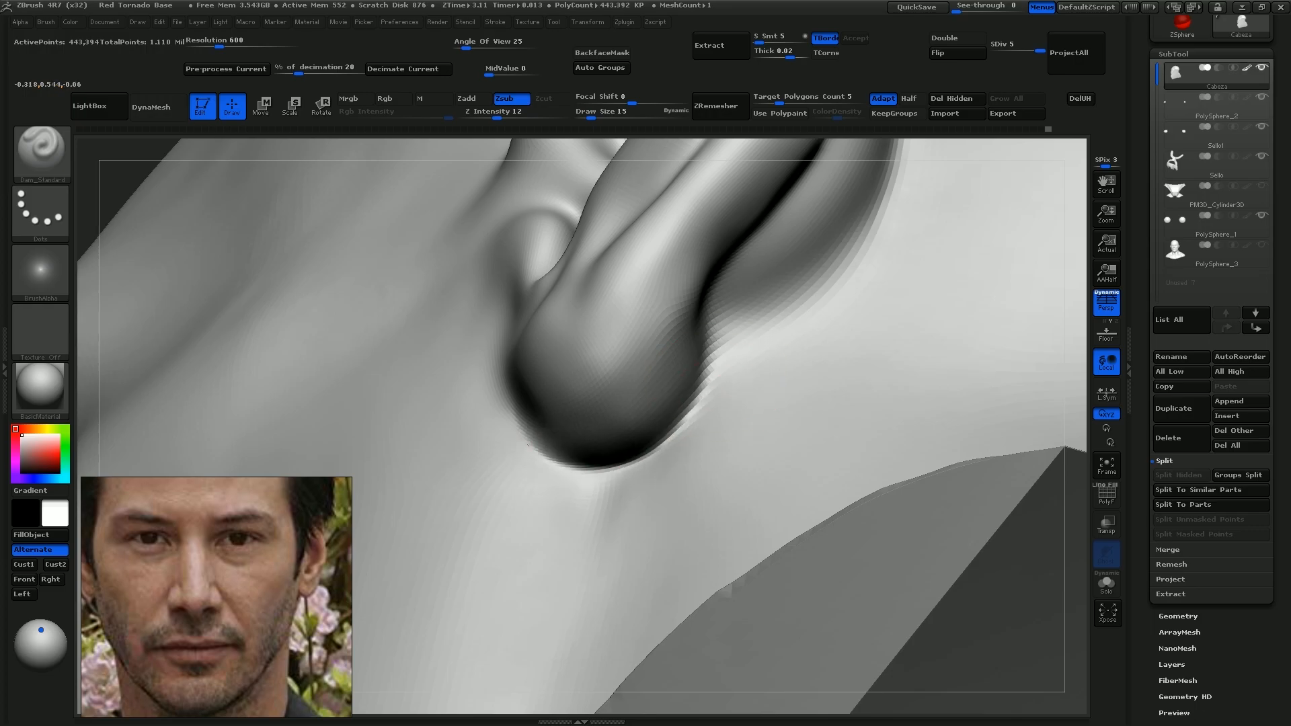
{"action": "left_click_drag", "start_coordinate": [522, 416], "coordinate": [597, 463]}
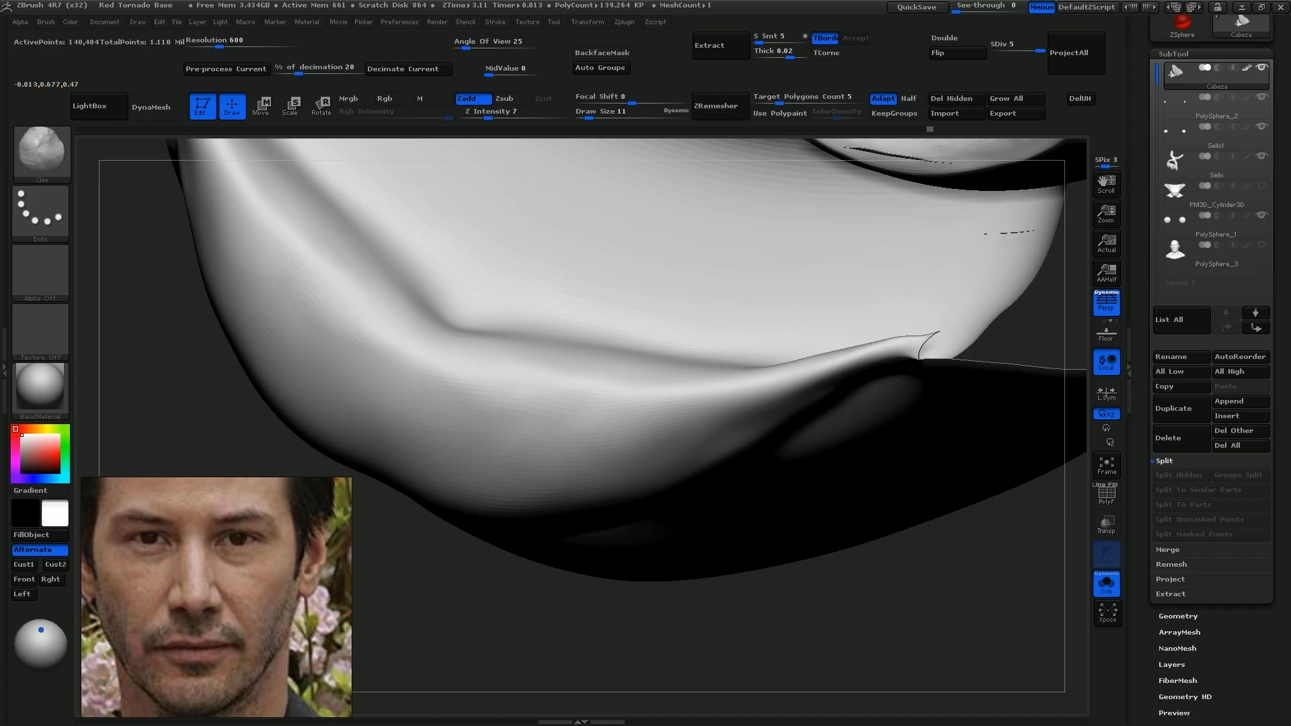
Build up the isolated lower lip and mouth corner with Clay at Z intensity 7 and carve the crease underneath with Dam_Standard
{"action": "left_click_drag", "start_coordinate": [533, 394], "coordinate": [653, 404]}
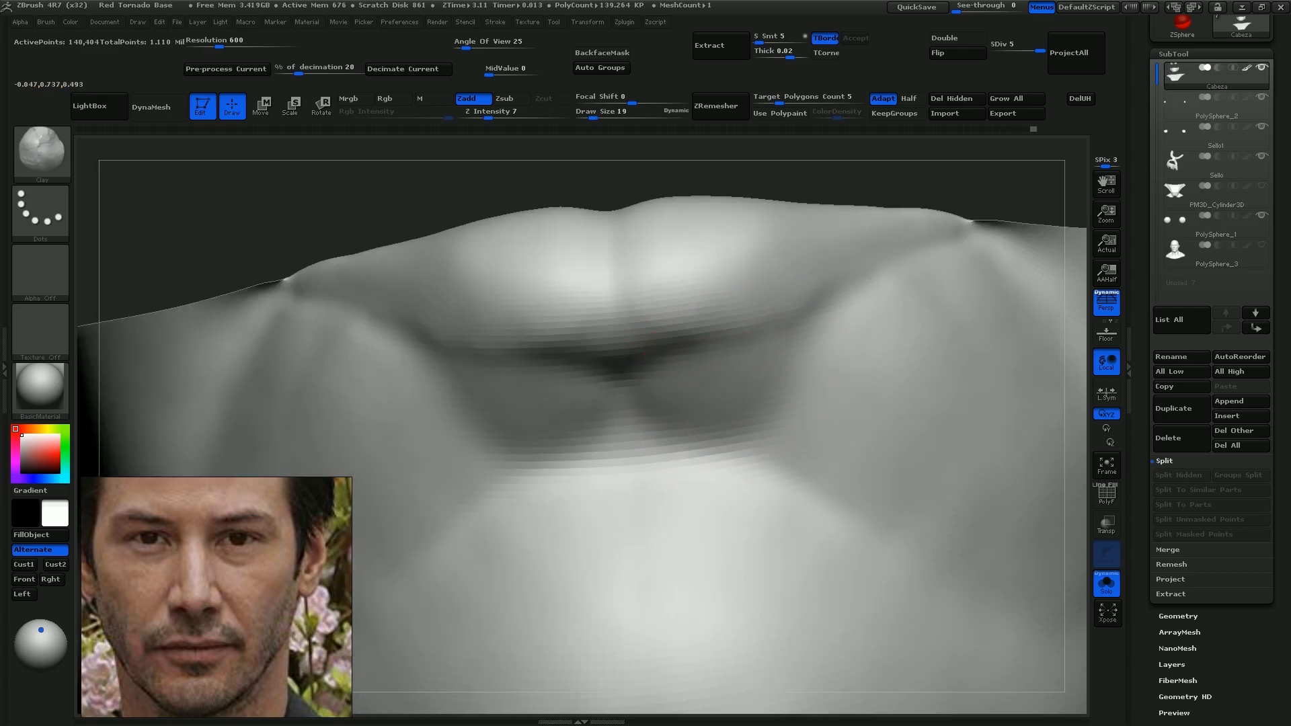
{"action": "mouse_move", "coordinate": [676, 384]}
{"action": "left_mouse_down"}
{"action": "mouse_move", "coordinate": [789, 435]}
{"action": "mouse_move", "coordinate": [746, 406]}
{"action": "mouse_move", "coordinate": [763, 417]}
{"action": "left_mouse_up"}
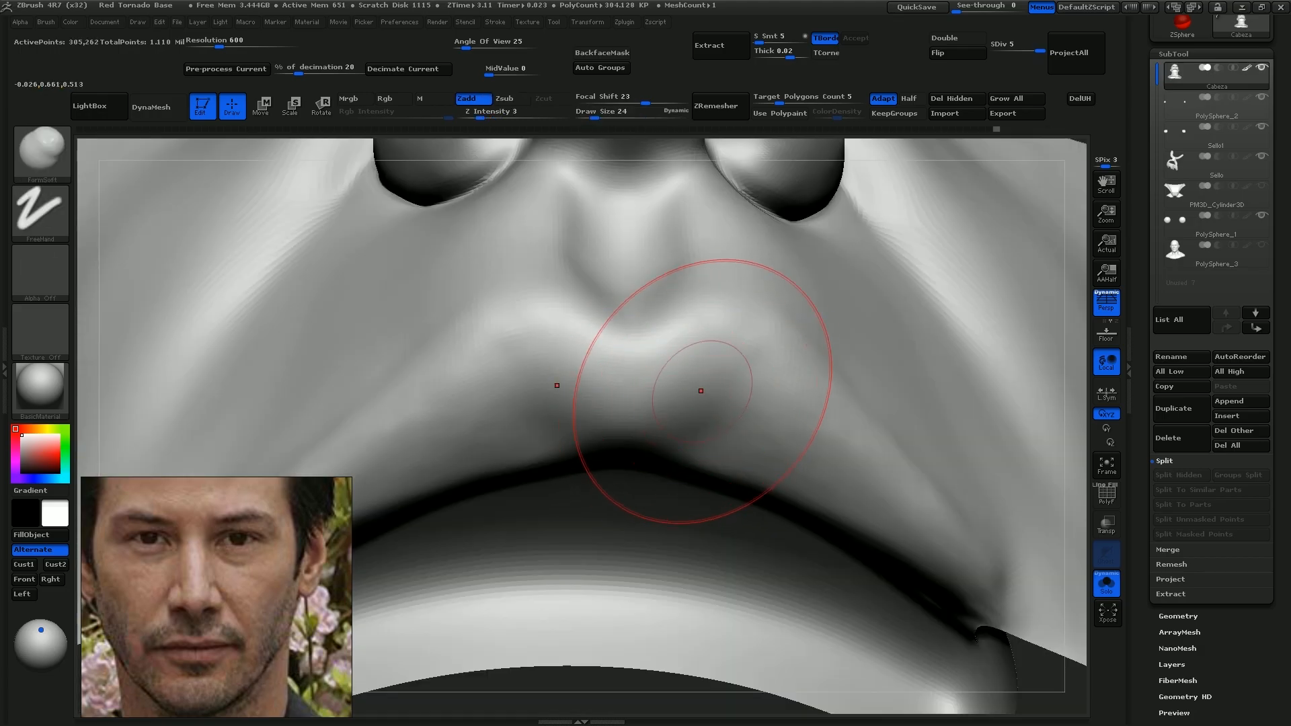
{"action": "mouse_move", "coordinate": [701, 390]}
{"action": "left_mouse_down"}
{"action": "mouse_move", "coordinate": [651, 441]}
{"action": "mouse_move", "coordinate": [677, 423]}
{"action": "left_mouse_up"}
{"action": "key", "text": "s"}
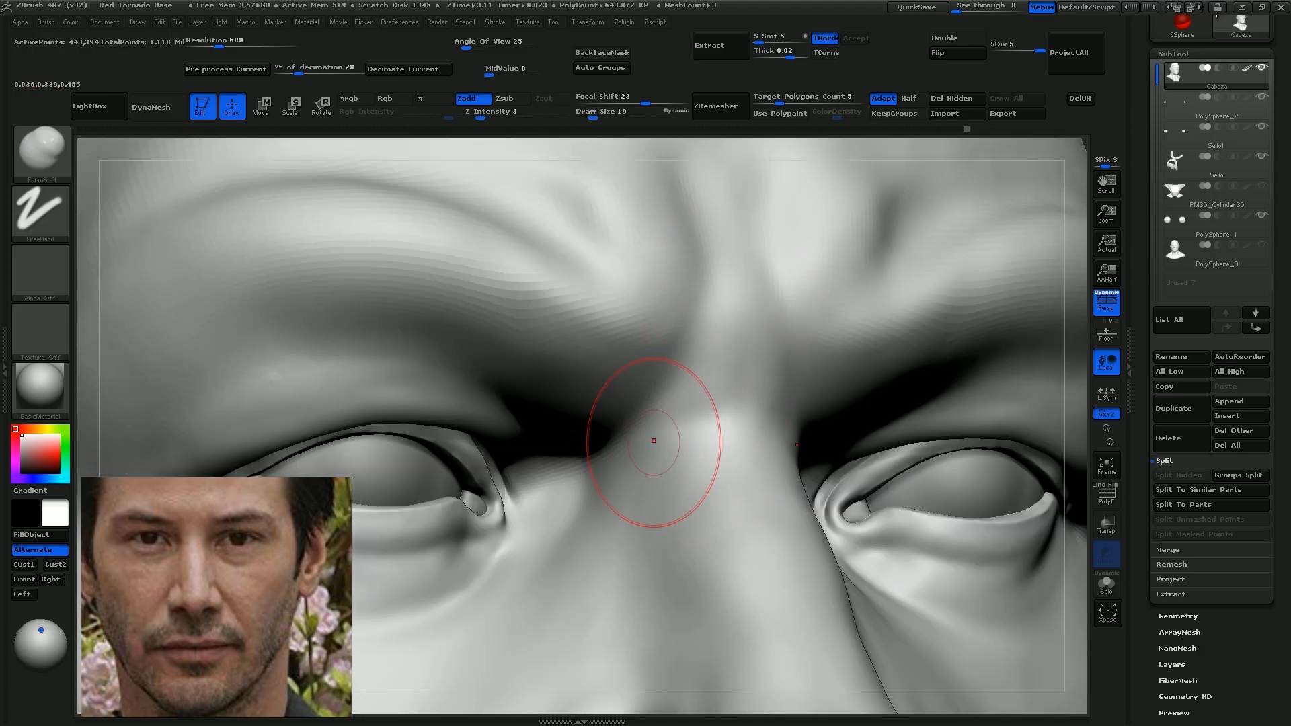
Build up the nose tip with Clay at draw size 13, Z intensity 7, and refine and smooth the nose bridge
{"action": "key", "text": "s"}
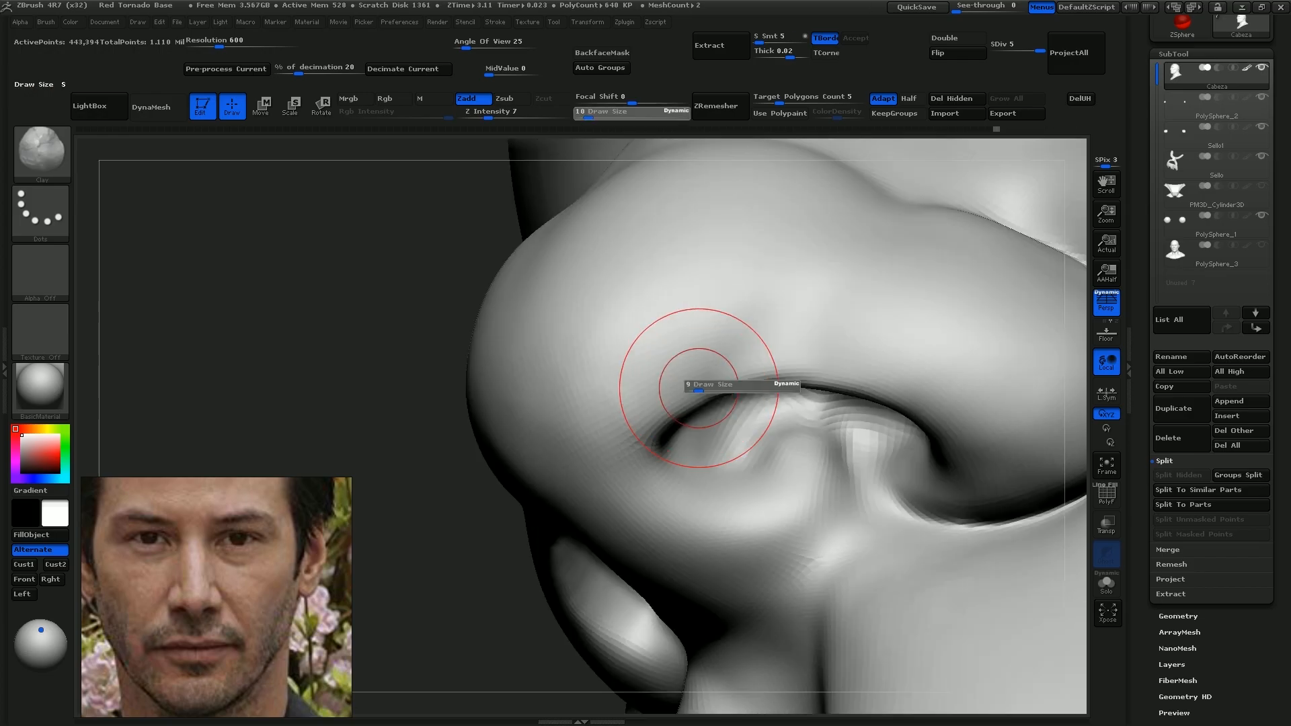
{"action": "left_click_drag", "start_coordinate": [692, 380], "coordinate": [696, 373]}
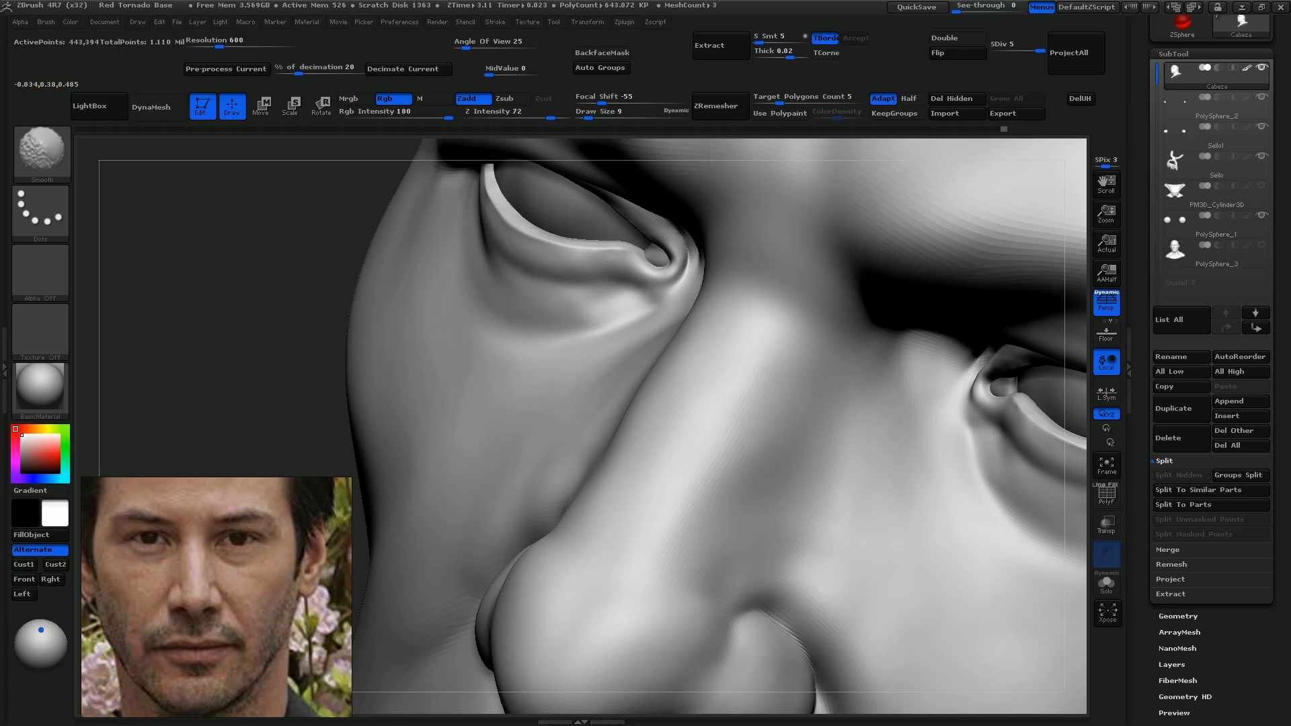
{"action": "key", "text": "s"}
{"action": "left_click", "coordinate": [752, 424]}
{"action": "left_click_drag", "start_coordinate": [764, 418], "coordinate": [779, 348]}
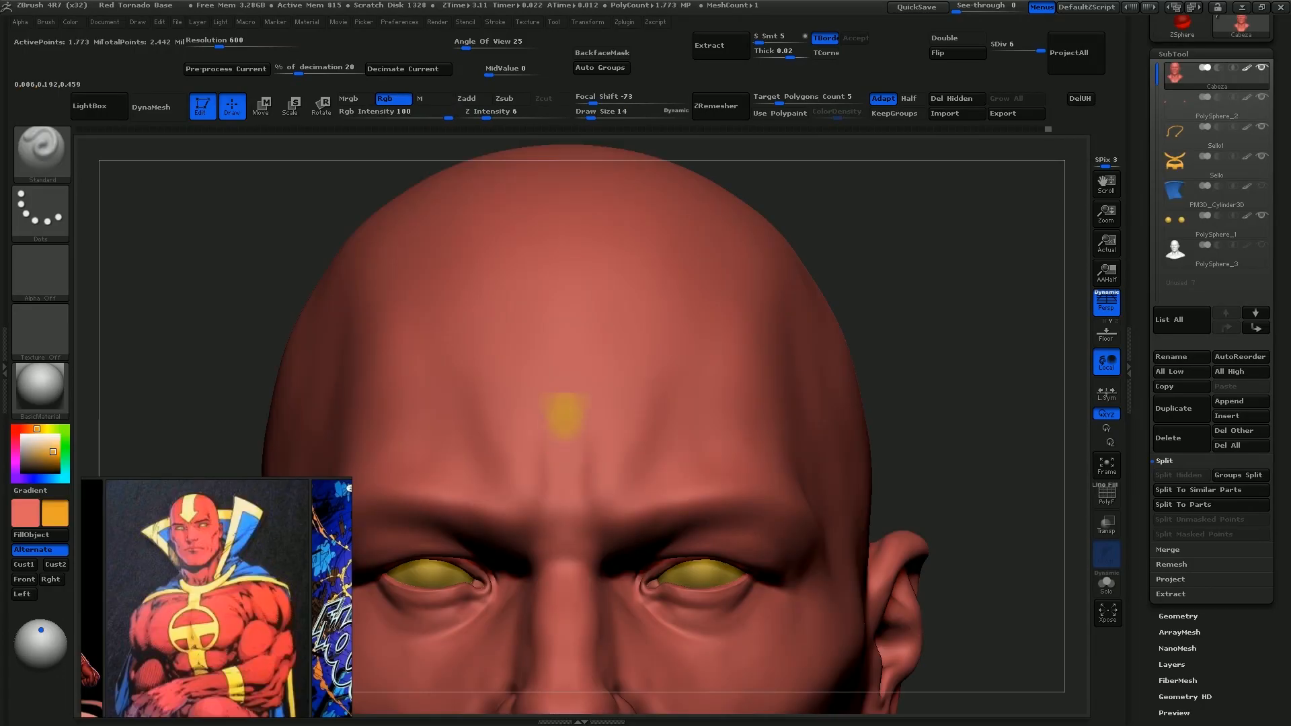
Paint an orange inverted triangle on the red forehead with the Standard brush at draw size 14, RGB intensity 100
{"action": "mouse_move", "coordinate": [556, 412]}
{"action": "left_mouse_down"}
{"action": "mouse_move", "coordinate": [614, 311]}
{"action": "mouse_move", "coordinate": [603, 375]}
{"action": "left_mouse_up"}
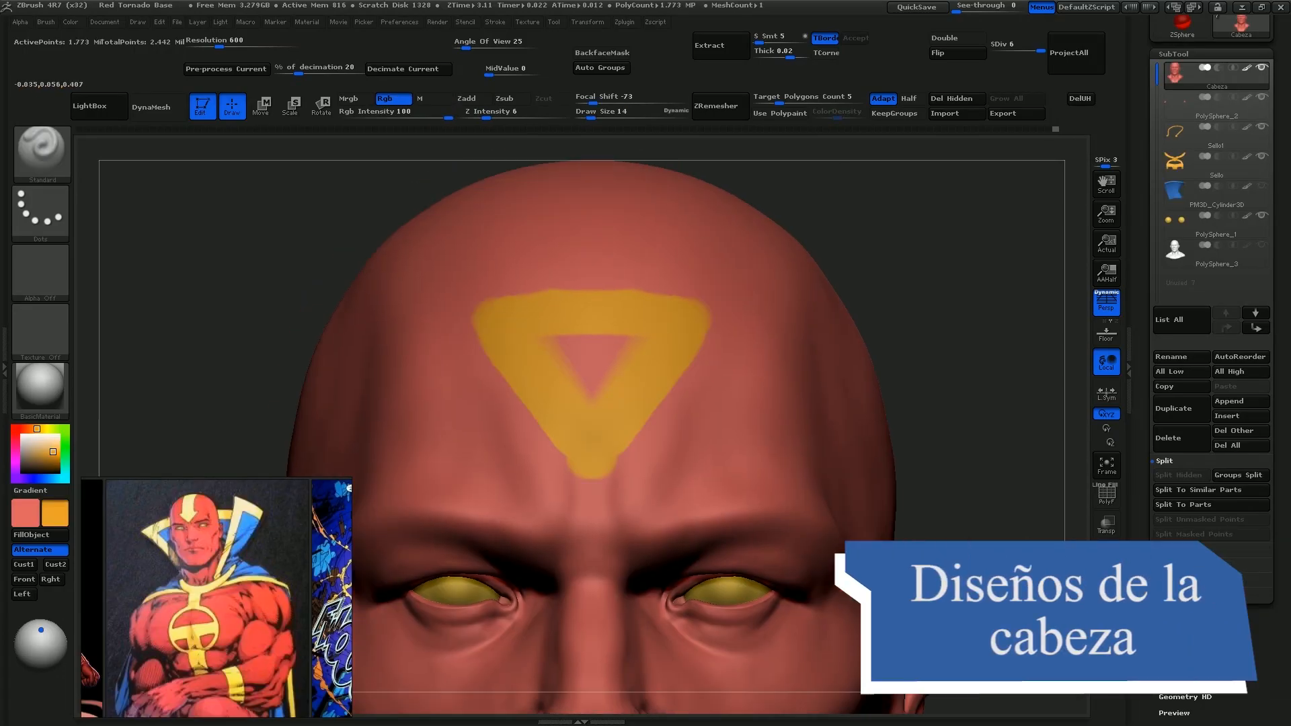
{"action": "left_click_drag", "start_coordinate": [688, 319], "coordinate": [720, 321]}
{"action": "left_click_drag", "start_coordinate": [635, 351], "coordinate": [592, 353]}
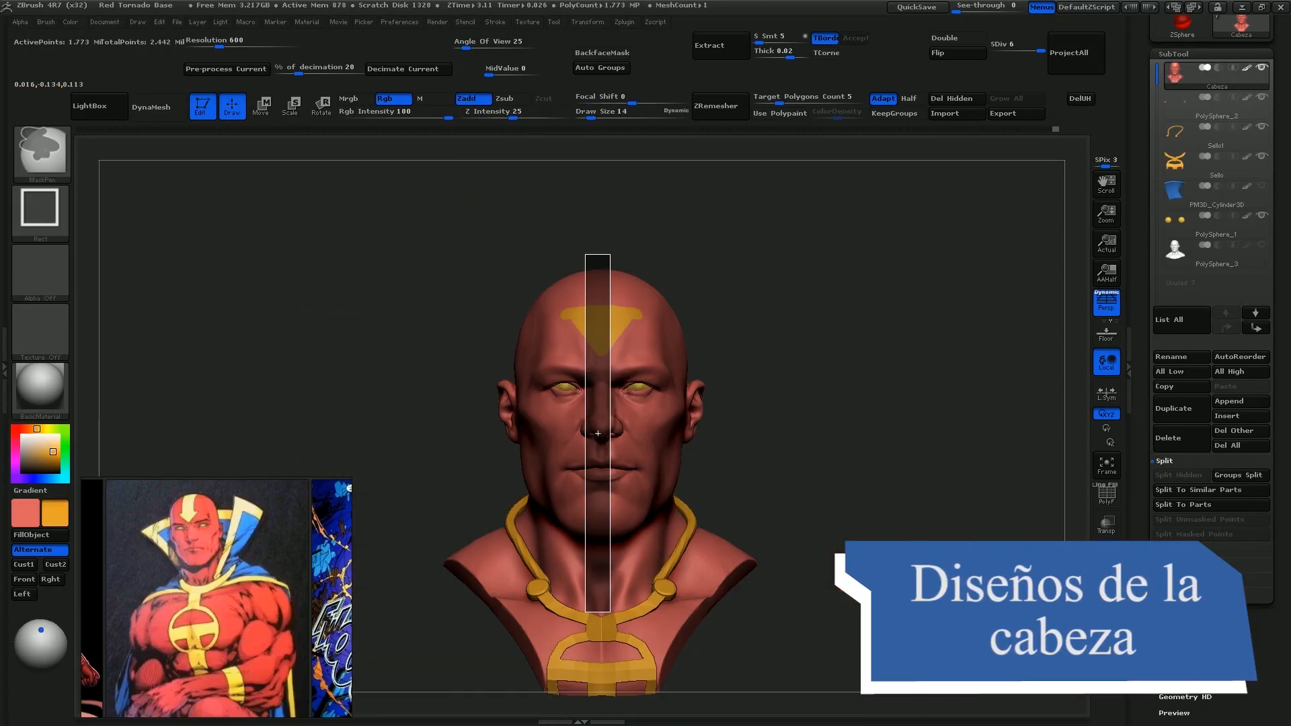
Mask the head with rectangular selections on both sides of the centre and paint an orange stripe over the crown
{"action": "left_click_drag", "start_coordinate": [598, 433], "coordinate": [598, 433], "text": "ctrl"}
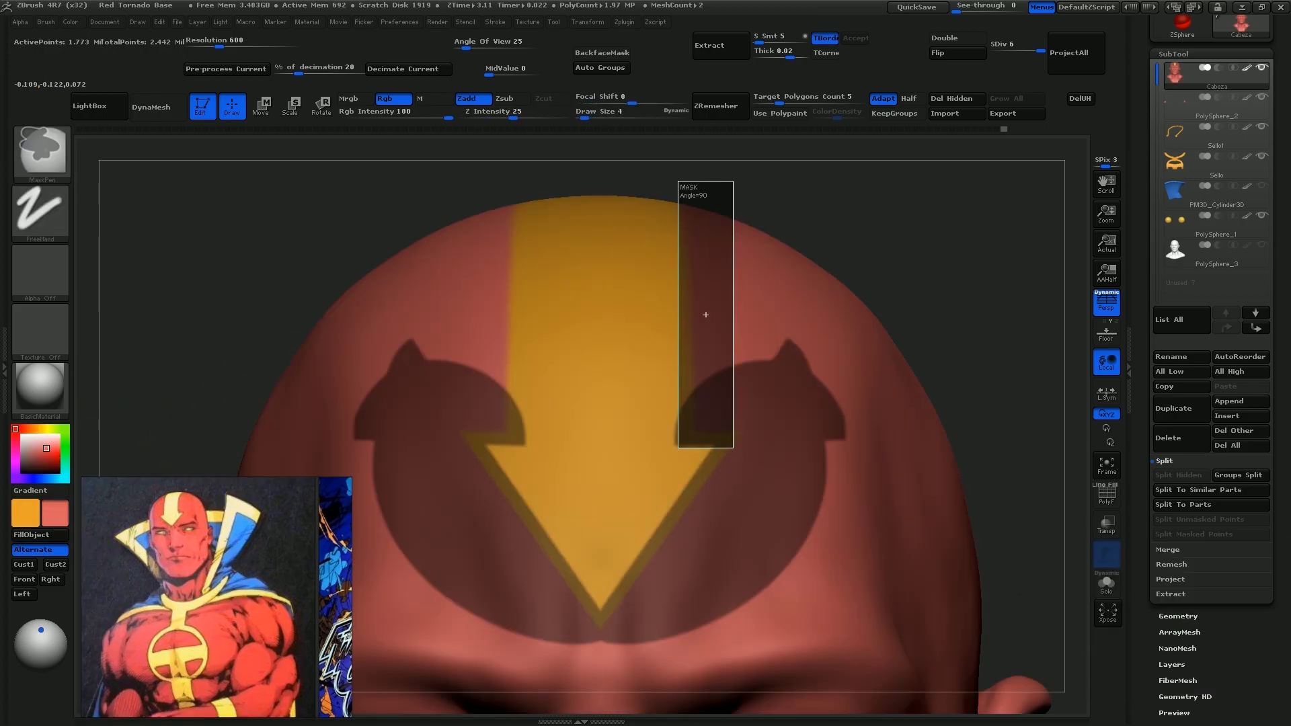
{"action": "left_click_drag", "start_coordinate": [704, 311], "coordinate": [702, 315], "text": "ctrl"}
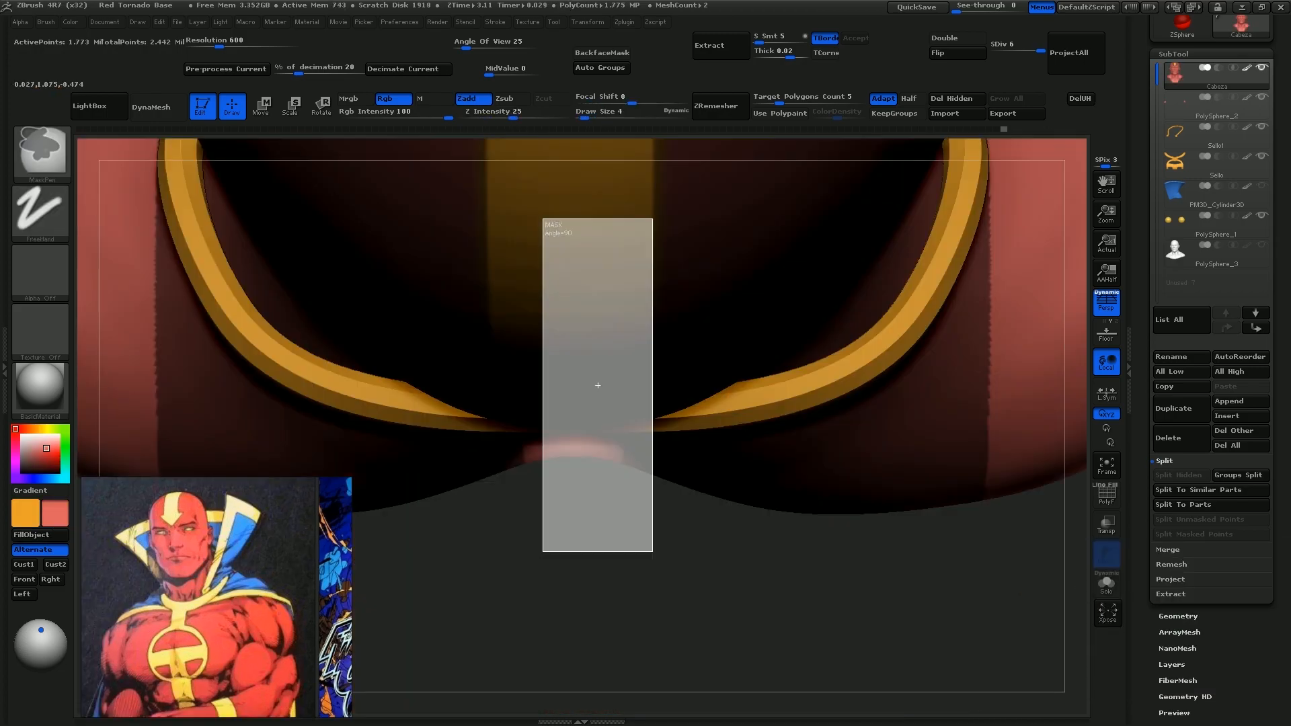
{"action": "left_click_drag", "start_coordinate": [593, 384], "coordinate": [594, 384], "text": "ctrl"}
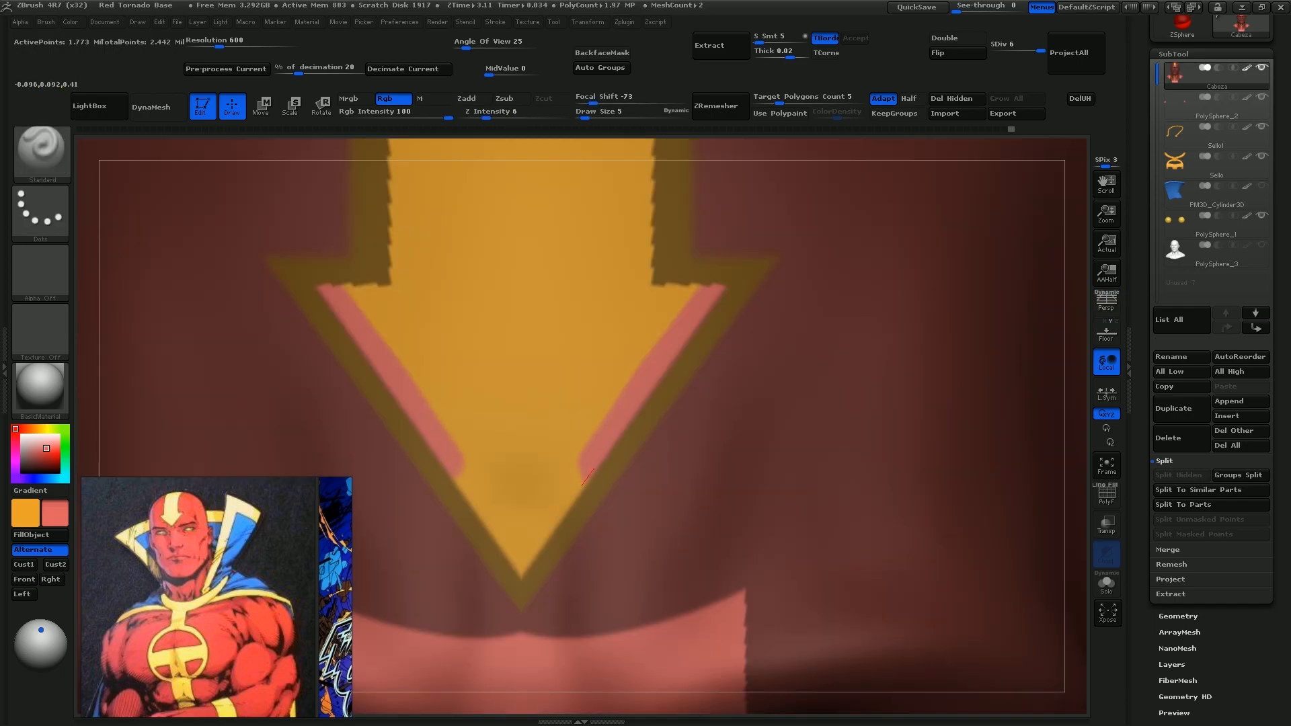
{"action": "left_click_drag", "start_coordinate": [585, 478], "coordinate": [558, 516]}
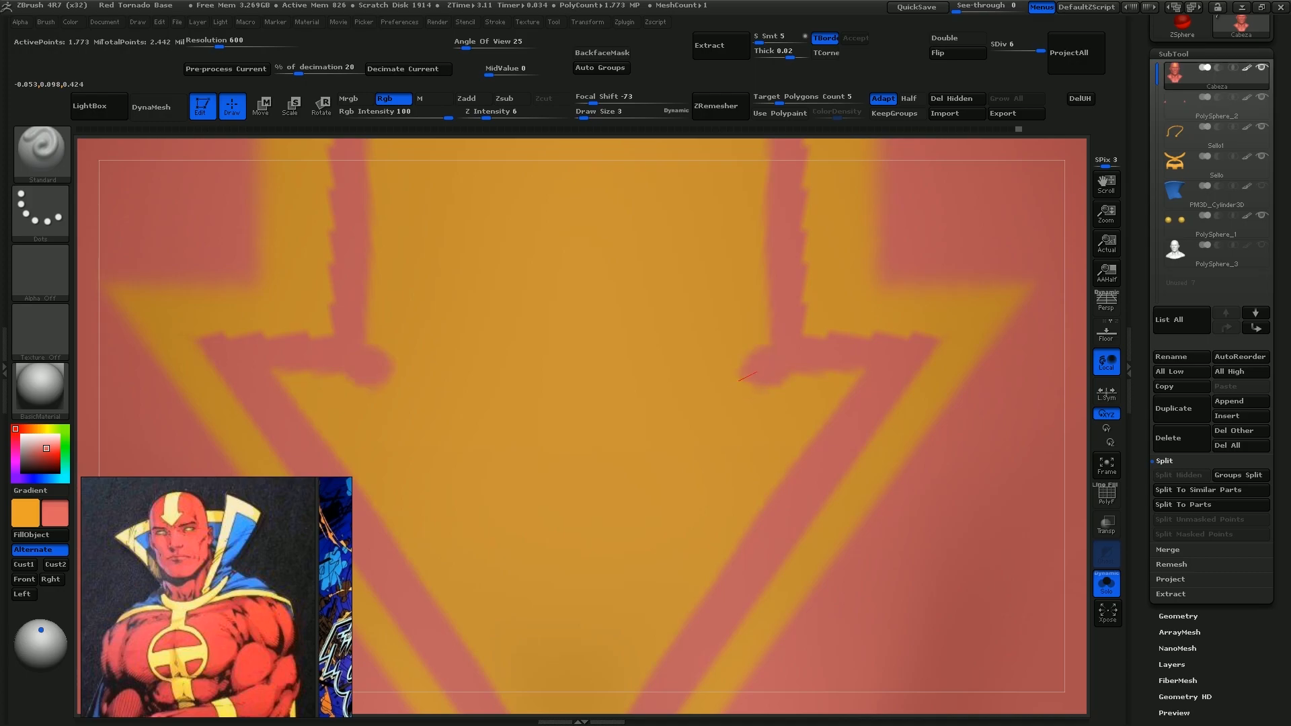
Paint thin red outlines and chevrons inside the orange stripe and forehead arrowhead at draw size 3
{"action": "left_click_drag", "start_coordinate": [739, 378], "coordinate": [584, 447]}
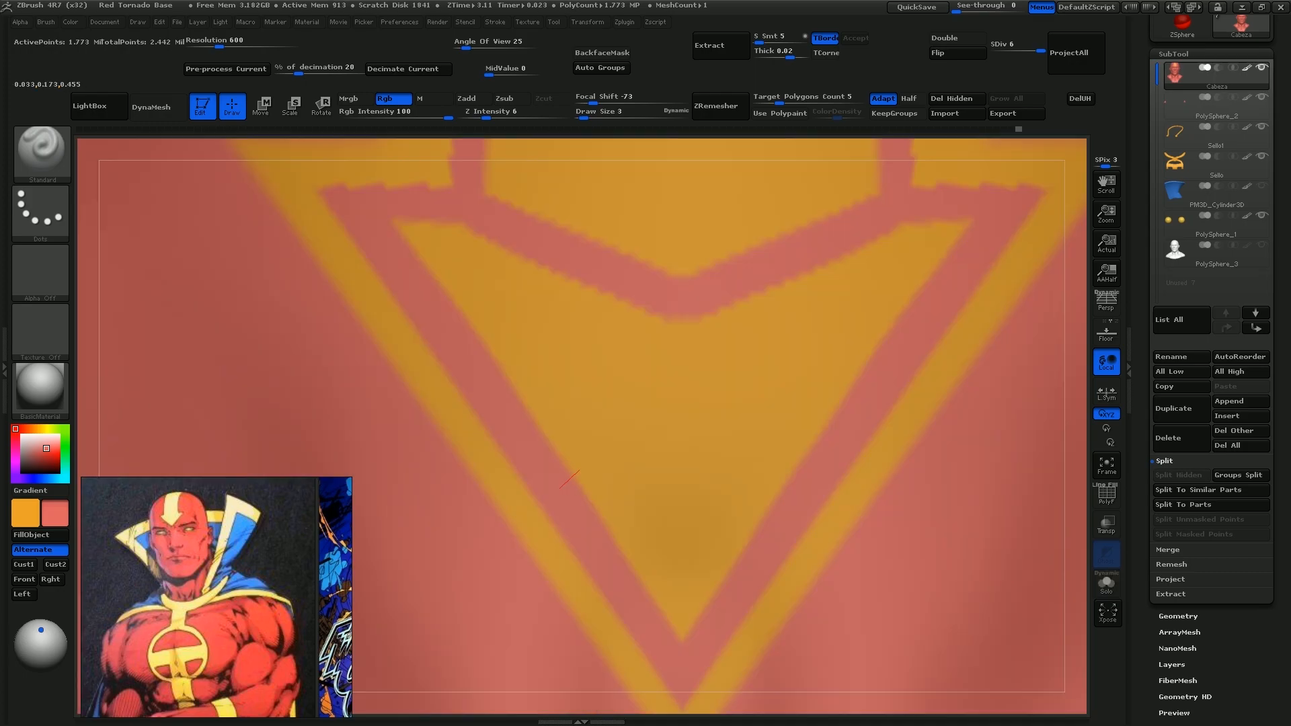
{"action": "left_click_drag", "start_coordinate": [571, 480], "coordinate": [675, 401]}
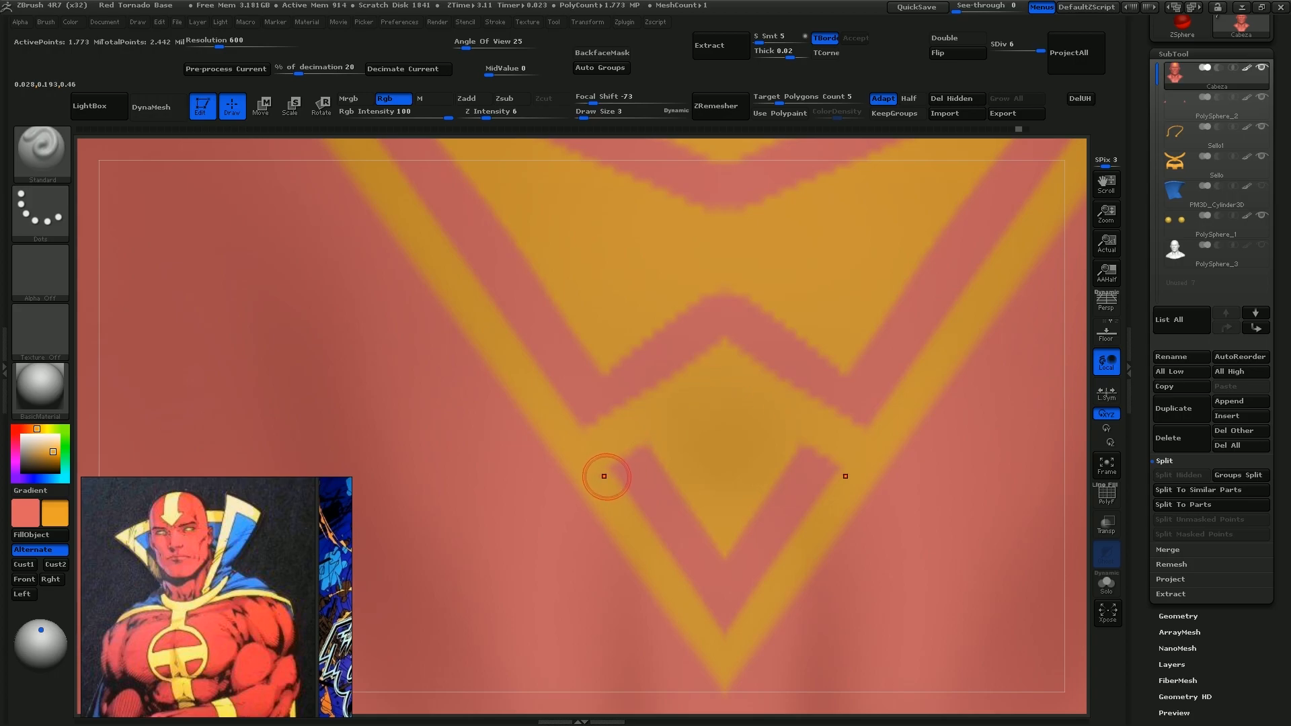
Paint over parts of the red lines with orange to clean the arrowhead and open a central gap in the chevrons
{"action": "left_click_drag", "start_coordinate": [603, 476], "coordinate": [644, 445]}
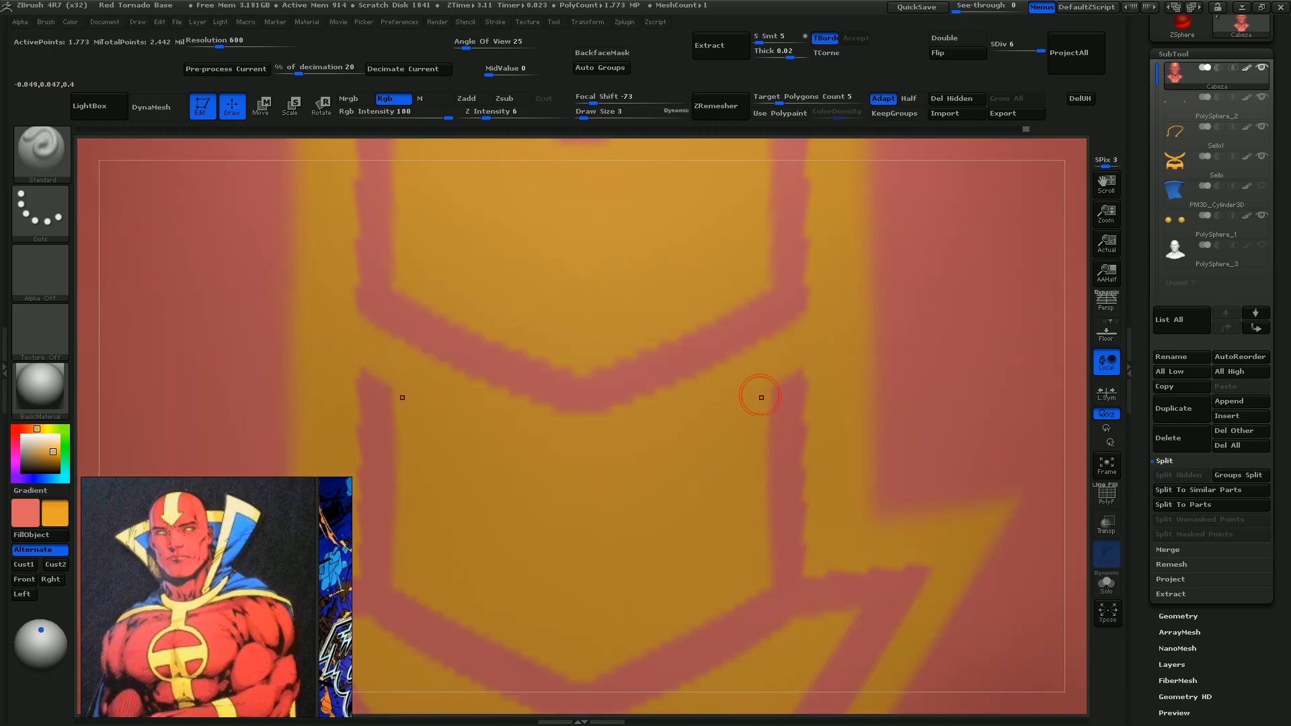
{"action": "left_click_drag", "start_coordinate": [761, 398], "coordinate": [702, 444]}
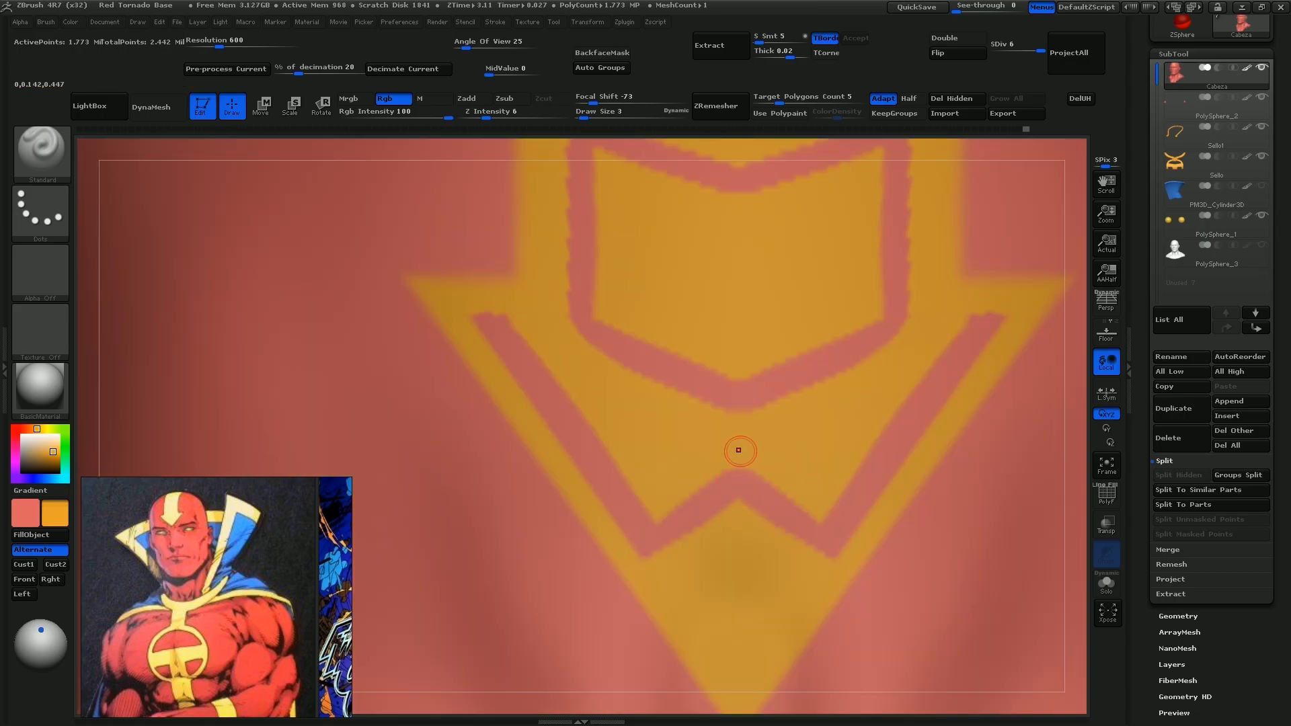
{"action": "left_click_drag", "start_coordinate": [738, 450], "coordinate": [734, 484]}
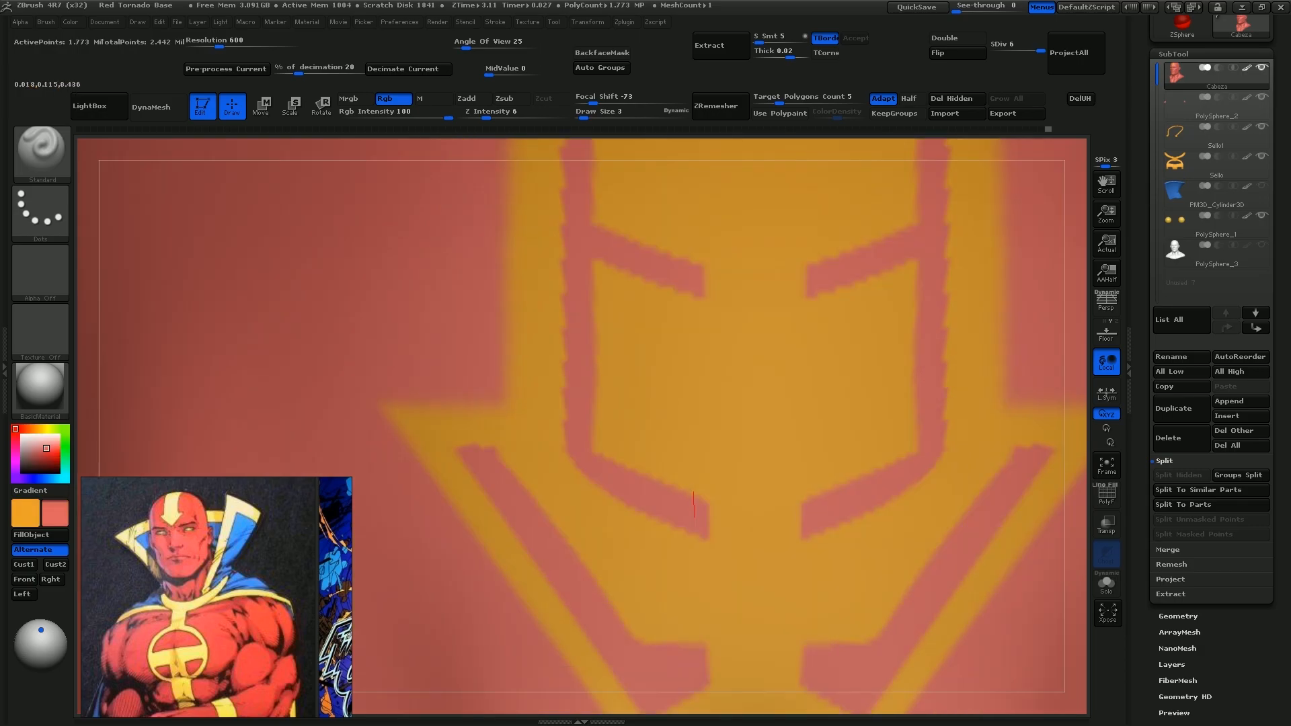
{"action": "left_click_drag", "start_coordinate": [694, 501], "coordinate": [688, 387]}
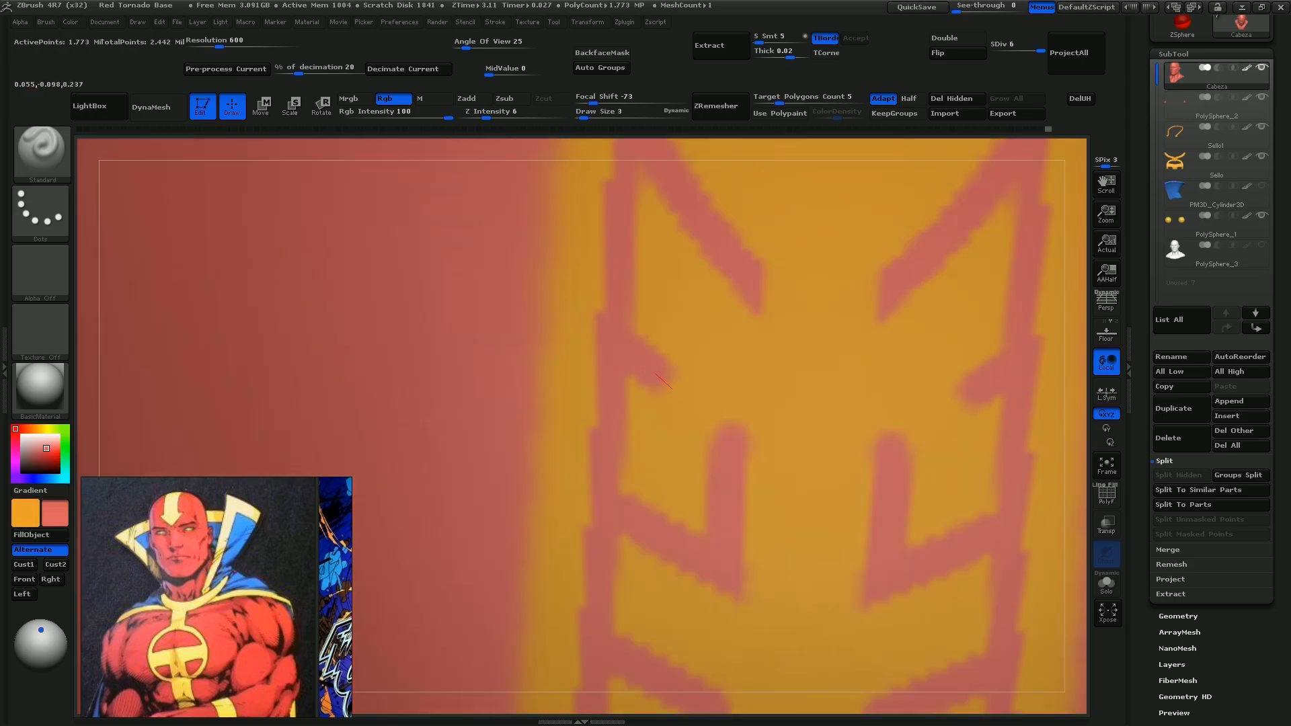
Refine the chevrons in the crown stripe with red and orange strokes at draw size 3, joining their inner ends with lengthwise red lines
{"action": "left_click_drag", "start_coordinate": [663, 382], "coordinate": [711, 428]}
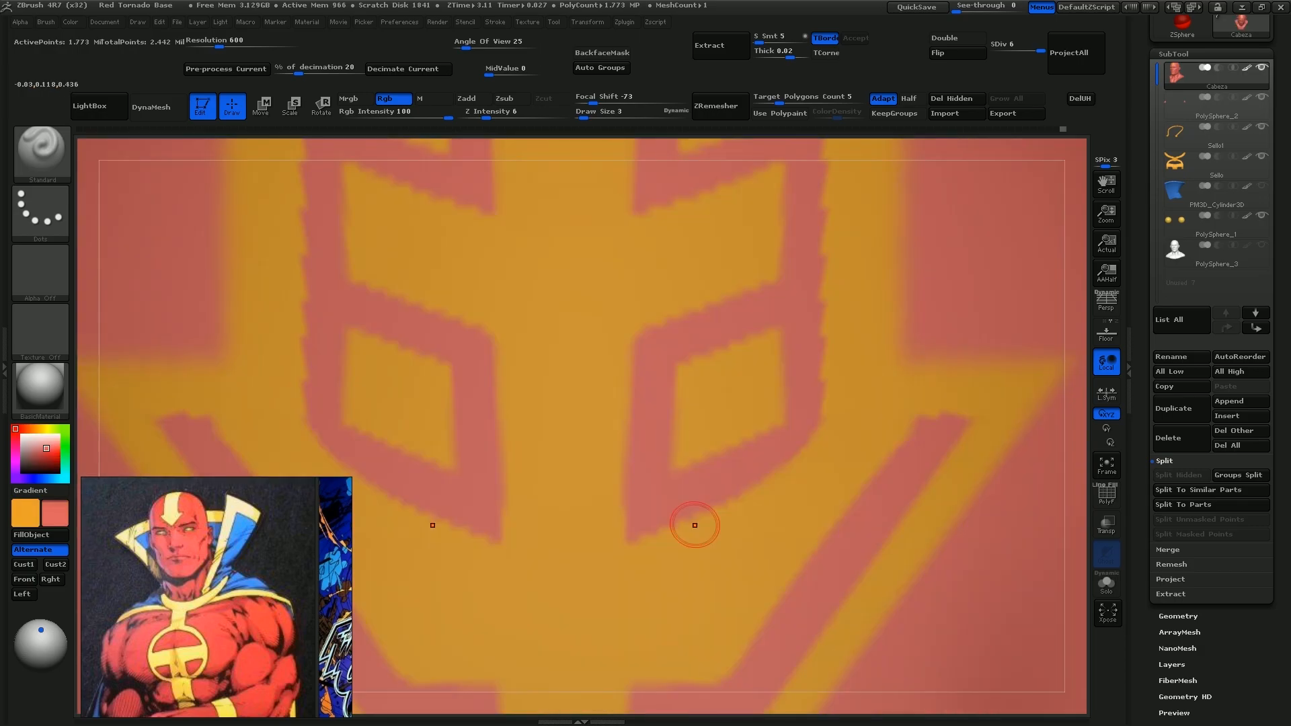
{"action": "key", "text": "v"}
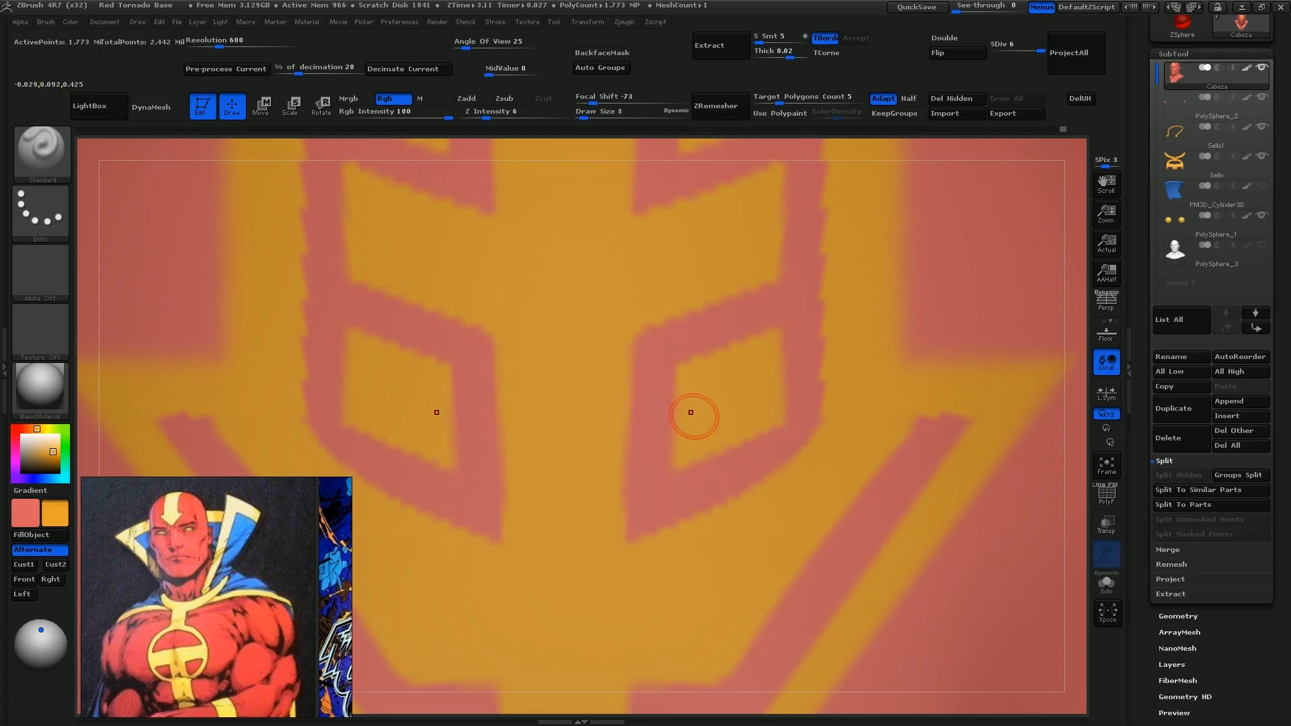
{"action": "left_click_drag", "start_coordinate": [695, 421], "coordinate": [694, 564]}
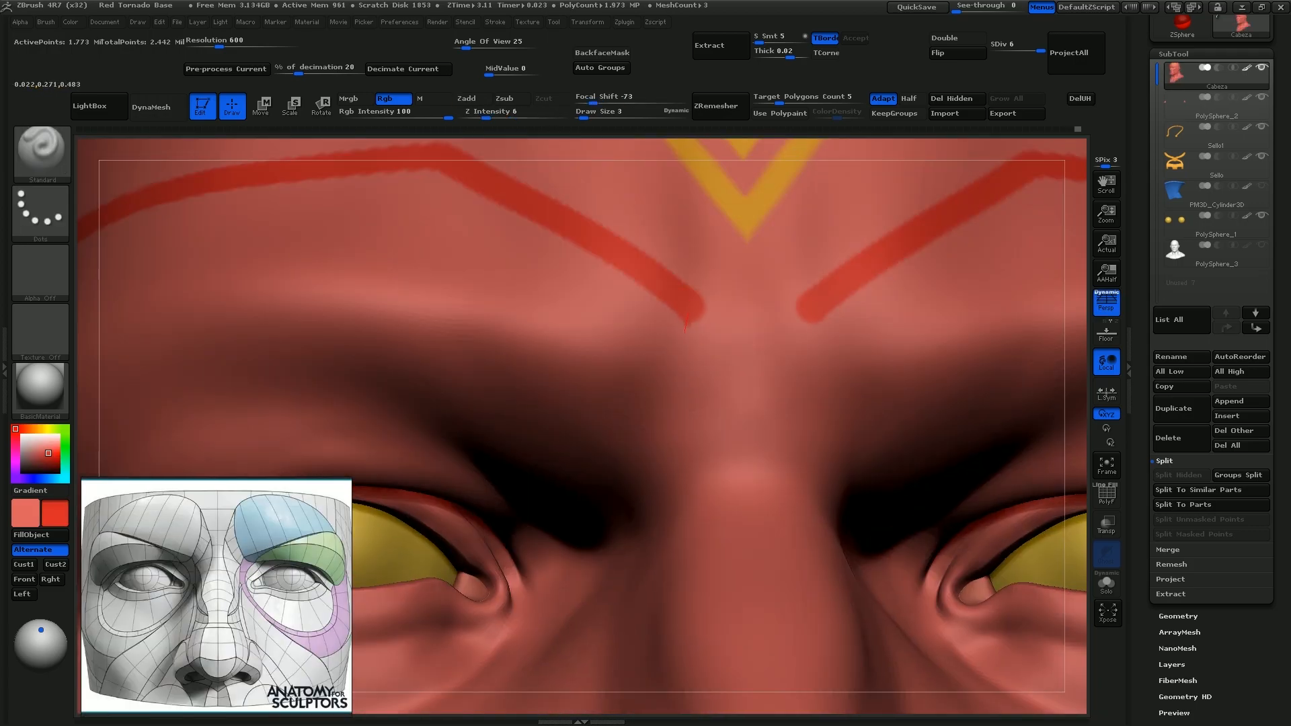
Paint darker red panel lines across the face and an orange goatee shape on the chin
{"action": "left_click_drag", "start_coordinate": [686, 324], "coordinate": [669, 415]}
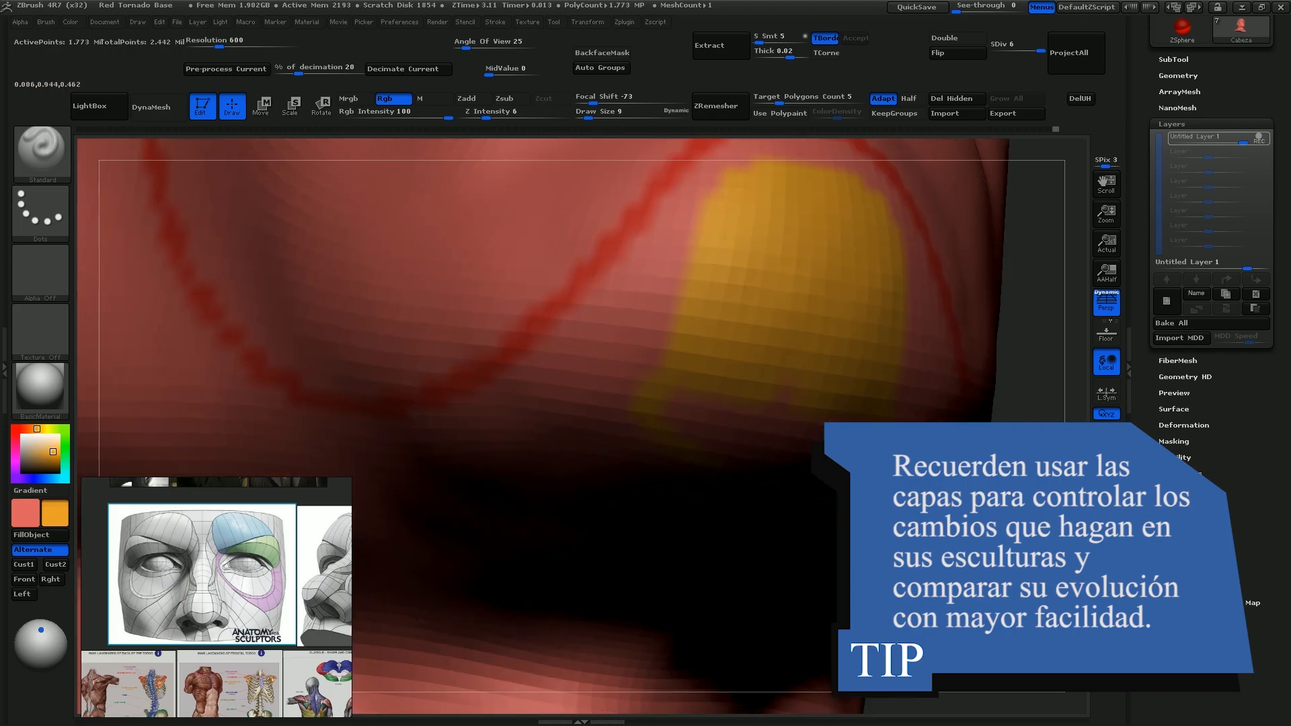
{"action": "left_click_drag", "start_coordinate": [680, 444], "coordinate": [681, 608]}
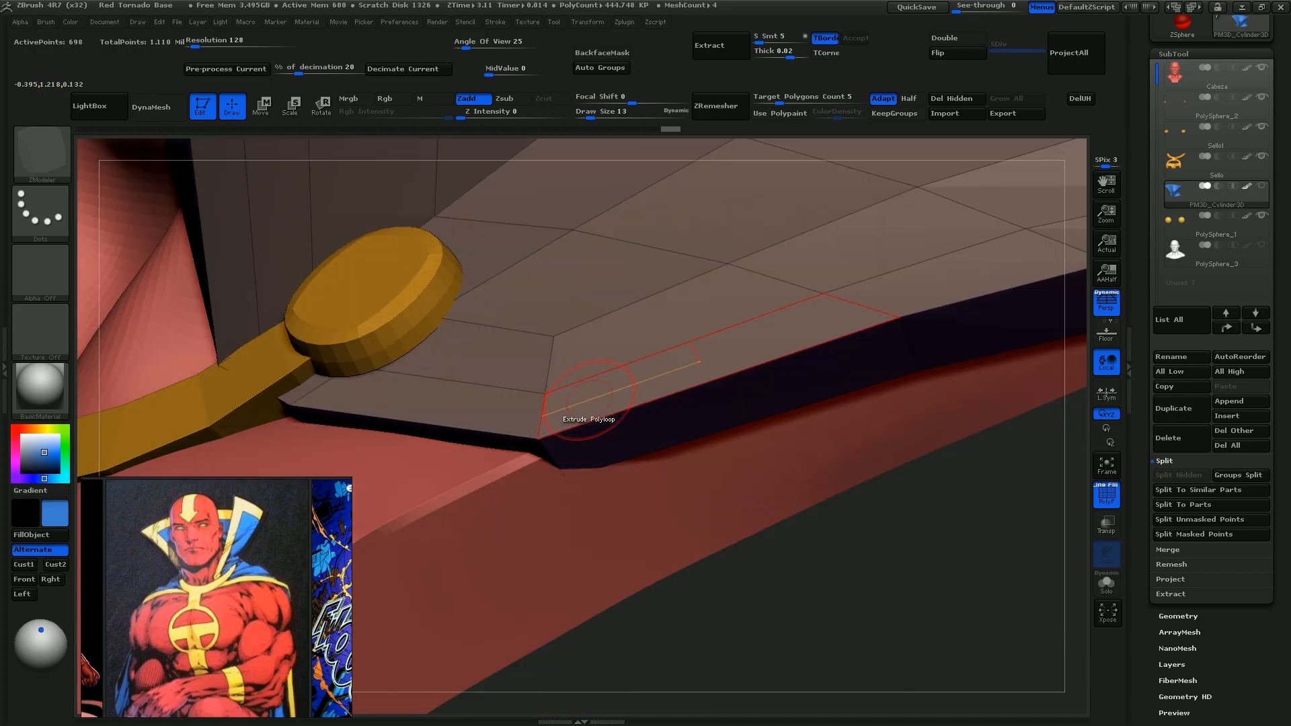
Extrude the collar's border polygons with ZModeler into a thick rim and draw a snapped curve tube along the rear collar seam
{"action": "left_click", "coordinate": [585, 404]}
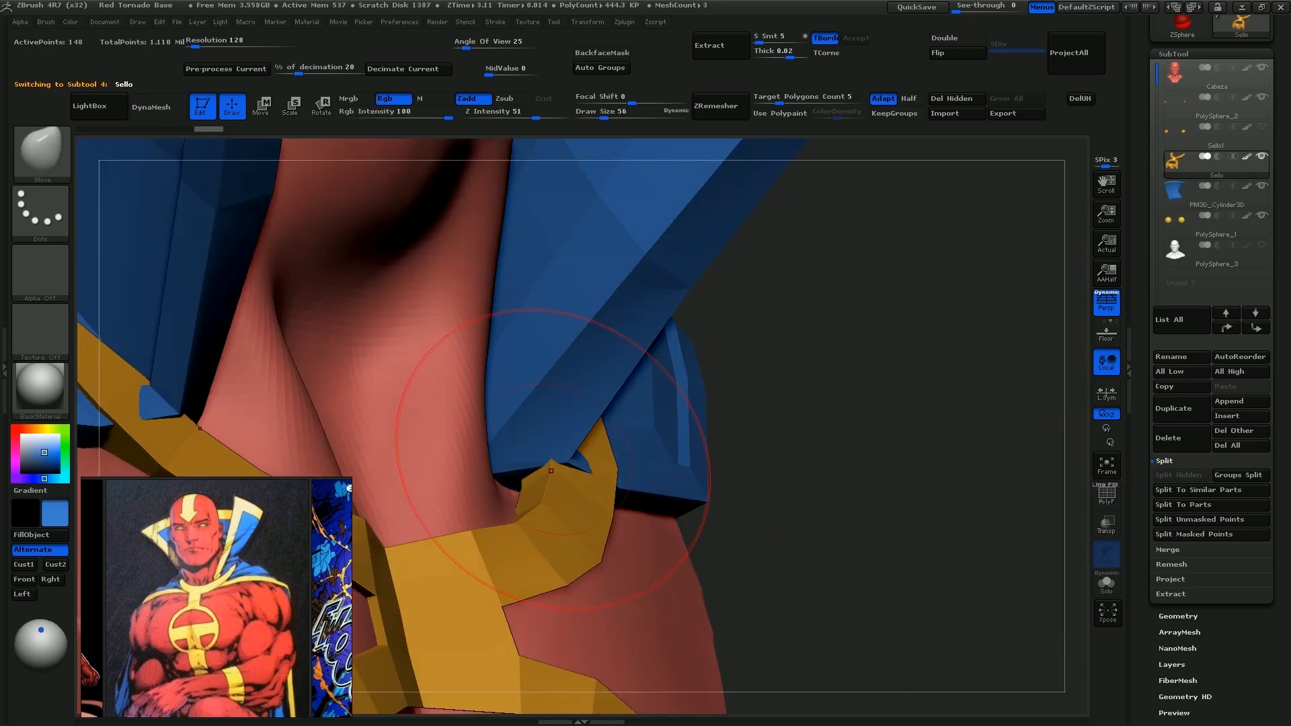
{"action": "left_click", "coordinate": [579, 444], "text": "alt"}
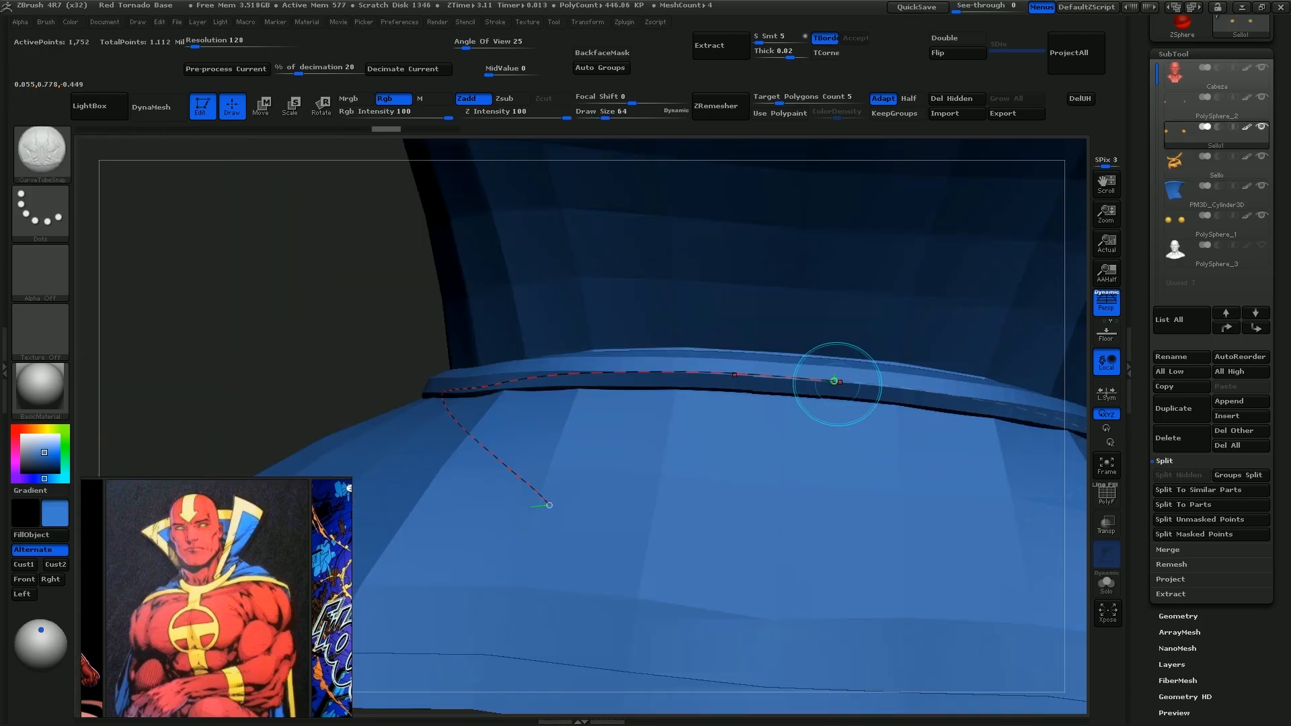
{"action": "key", "text": "ctrl"}
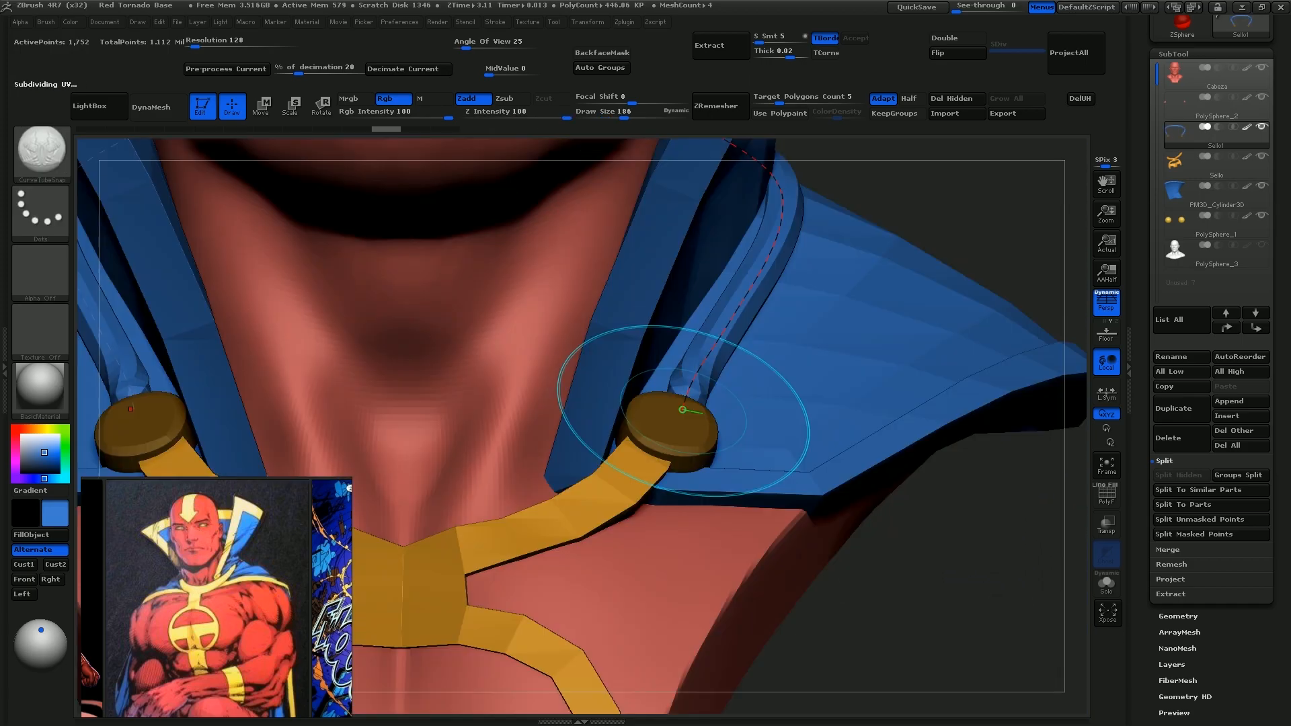
{"action": "mouse_move", "coordinate": [730, 143]}
{"action": "left_mouse_down"}
{"action": "mouse_move", "coordinate": [773, 269]}
{"action": "mouse_move", "coordinate": [651, 416]}
{"action": "left_mouse_up"}
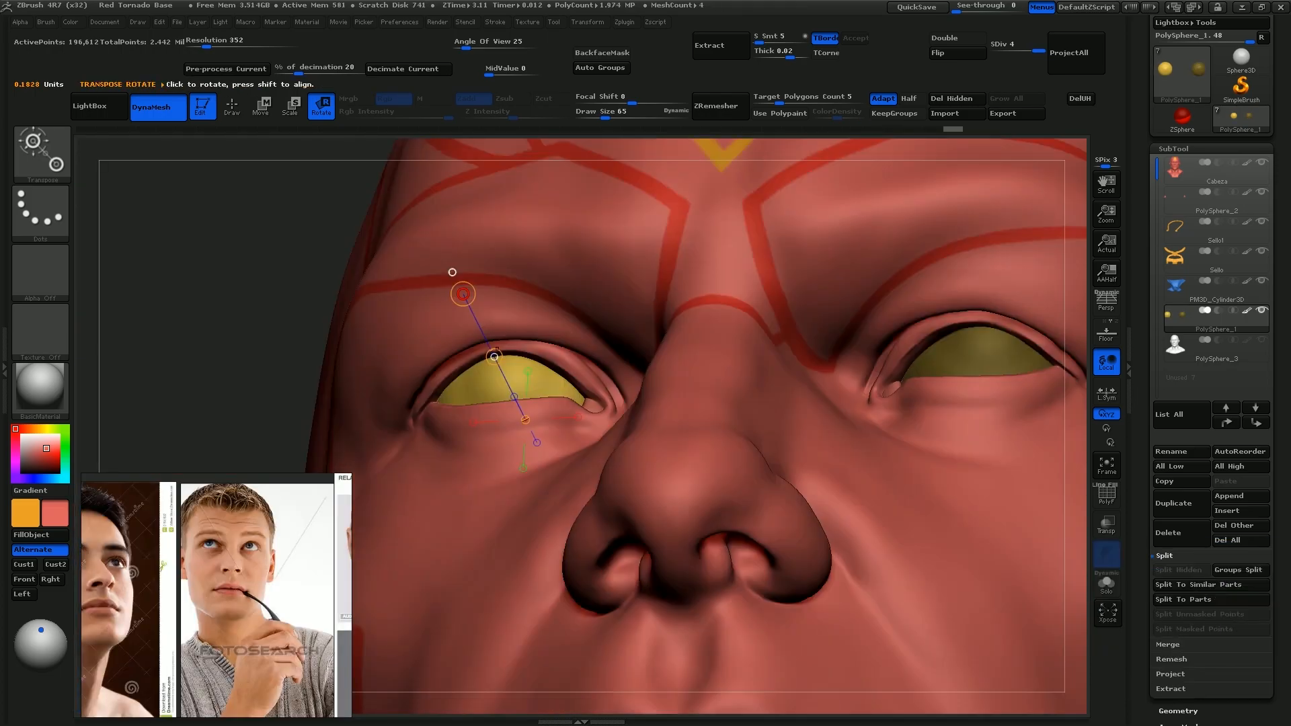
Rotate the eyeballs in their sockets with Transpose and reshape the eyelids and brow with the Move brush at draw size 35
{"action": "left_click_drag", "start_coordinate": [495, 355], "coordinate": [485, 357]}
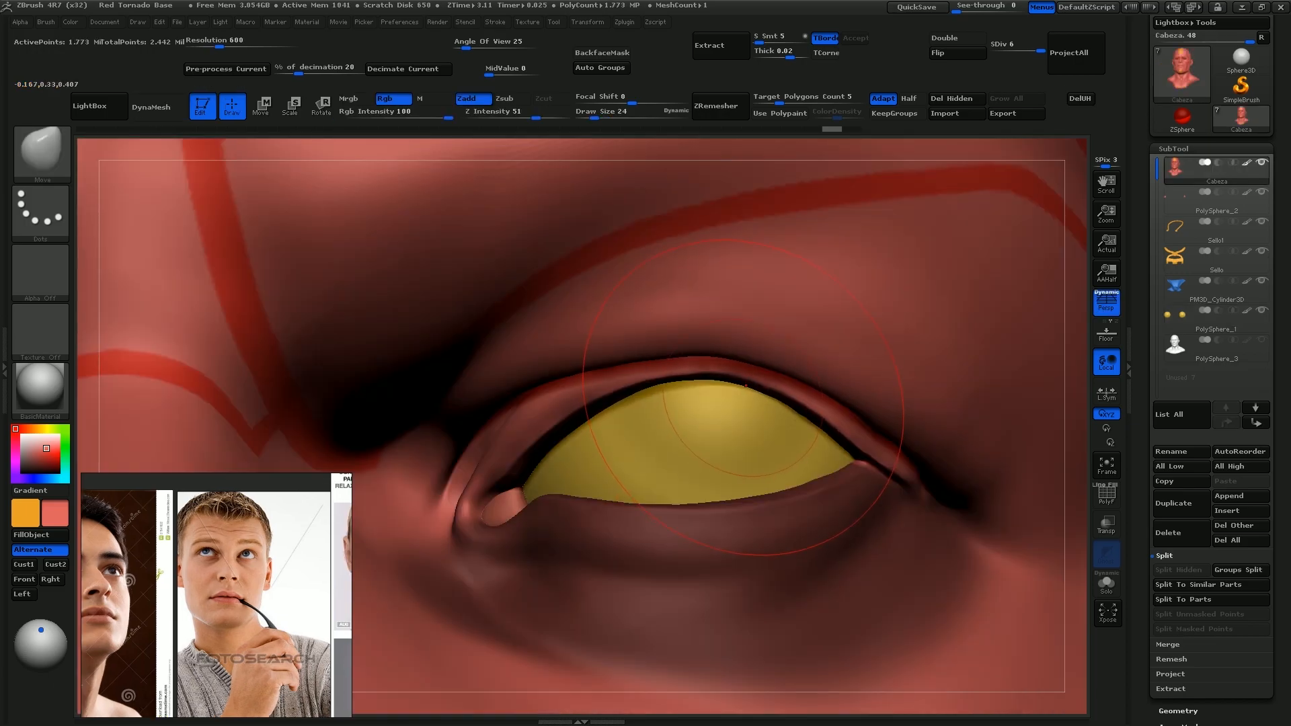
{"action": "left_click_drag", "start_coordinate": [746, 385], "coordinate": [732, 366]}
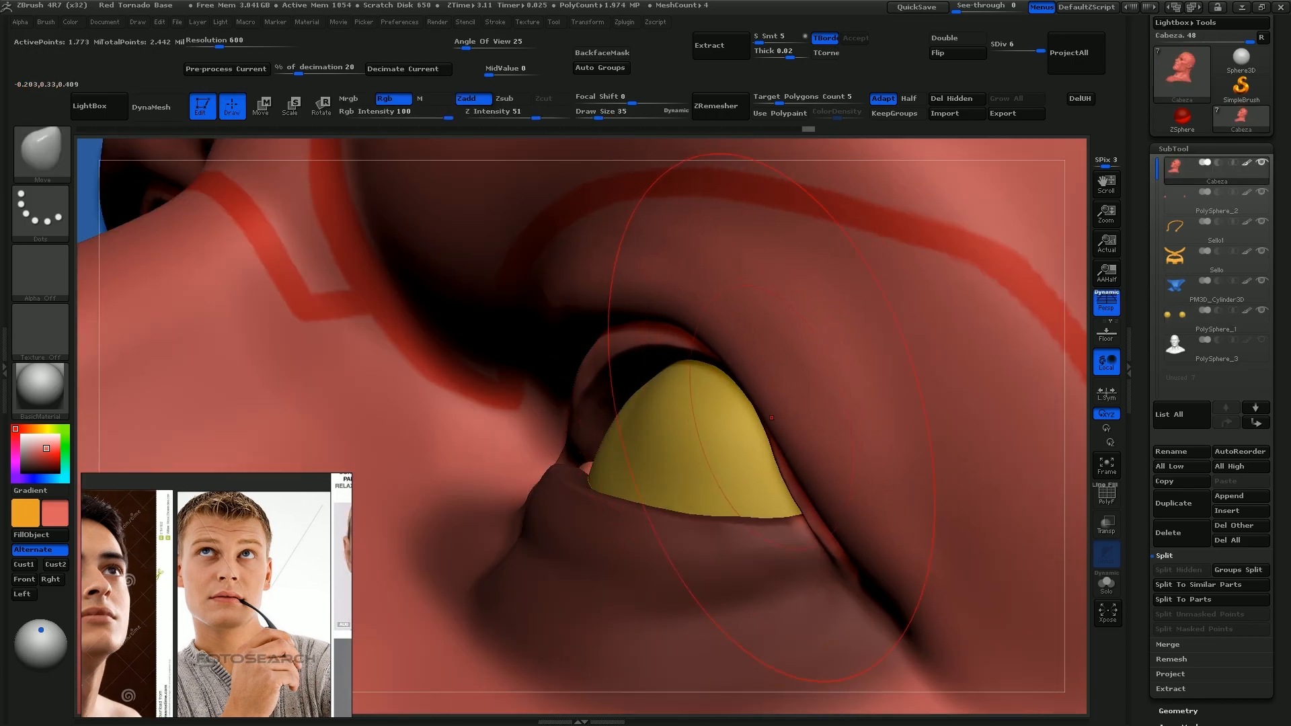
{"action": "left_click_drag", "start_coordinate": [771, 415], "coordinate": [740, 403]}
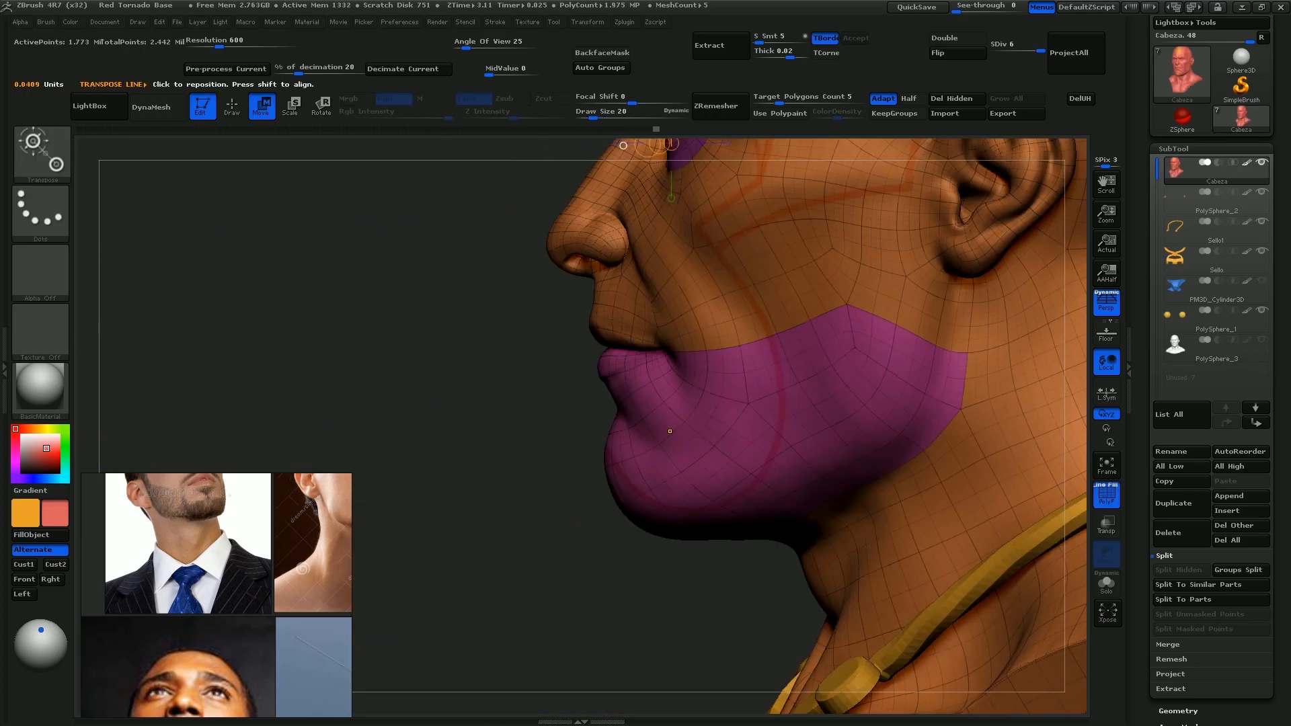
{"action": "key", "text": "q"}
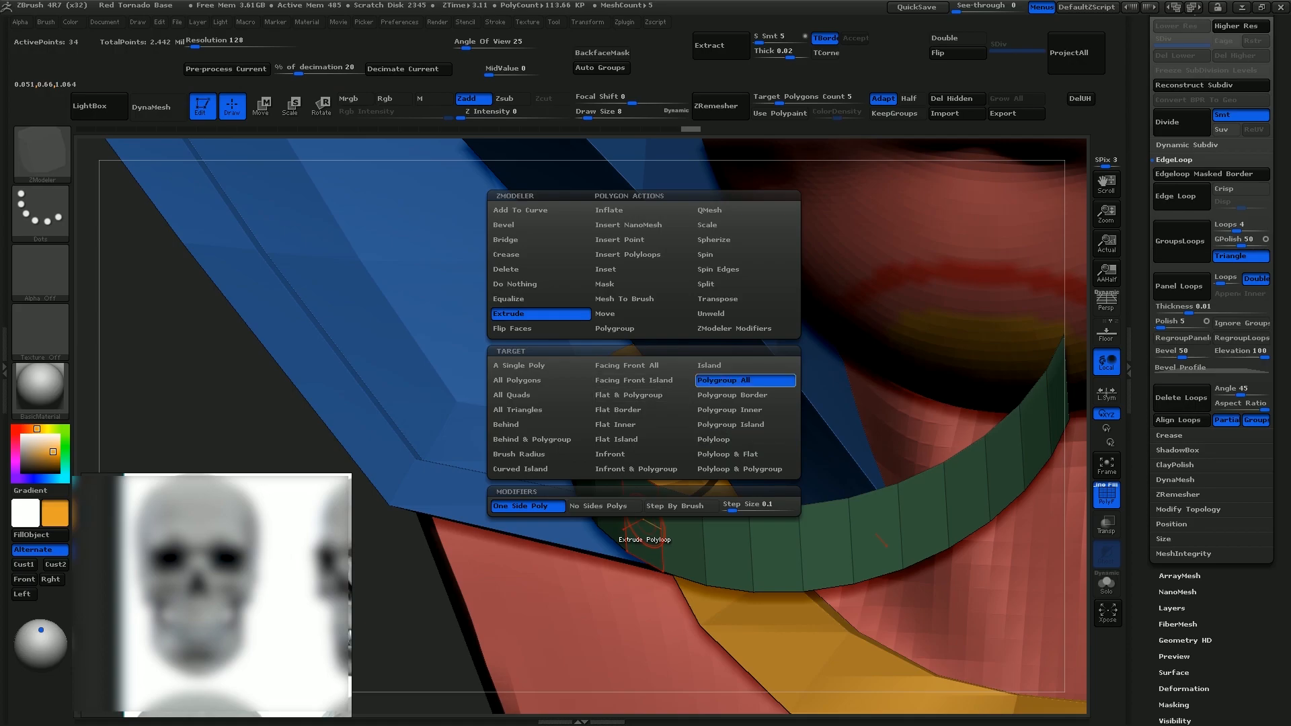
Shape a cylinder into an oval below the head and model it into a U-shaped dental arch with ZModeler
{"action": "left_click", "coordinate": [700, 377]}
{"action": "left_click_drag", "start_coordinate": [941, 494], "coordinate": [949, 140]}
{"action": "left_click", "coordinate": [957, 52]}
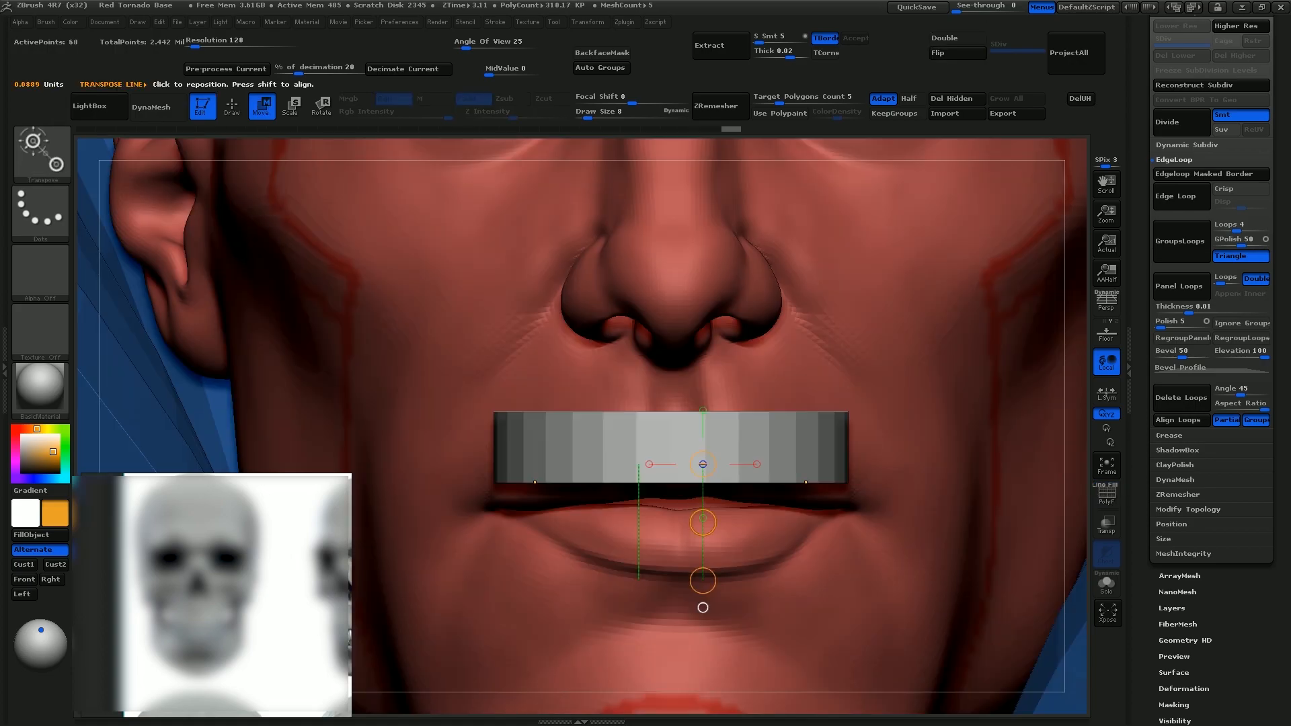
{"action": "left_click_drag", "start_coordinate": [703, 518], "coordinate": [702, 607], "text": "ctrl"}
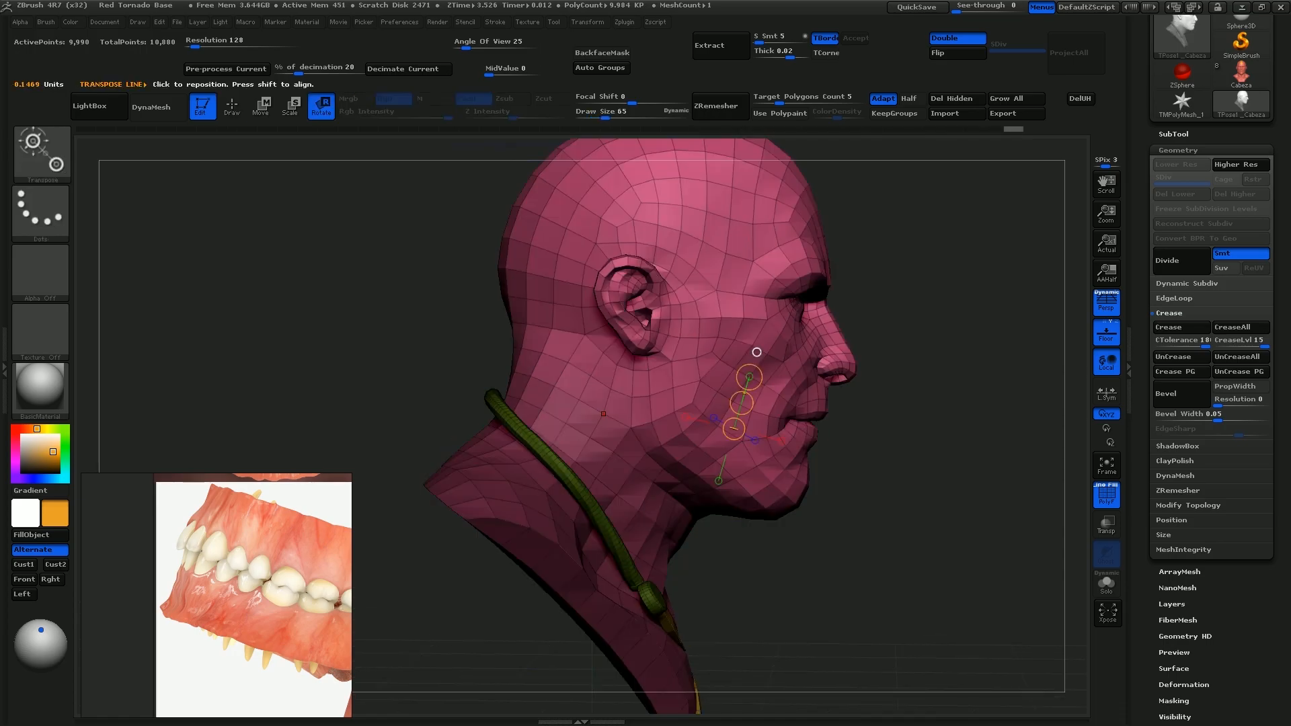
Lasso-mask the head on the Transpose Master mesh and rotate it into a turned pose
{"action": "mouse_move", "coordinate": [603, 413]}
{"action": "left_mouse_down"}
{"action": "mouse_move", "coordinate": [605, 210]}
{"action": "mouse_move", "coordinate": [685, 212]}
{"action": "mouse_move", "coordinate": [671, 208]}
{"action": "left_mouse_up"}
{"action": "left_click_drag", "start_coordinate": [908, 235], "coordinate": [945, 282], "text": "alt"}
{"action": "left_click_drag", "start_coordinate": [728, 252], "coordinate": [699, 242]}
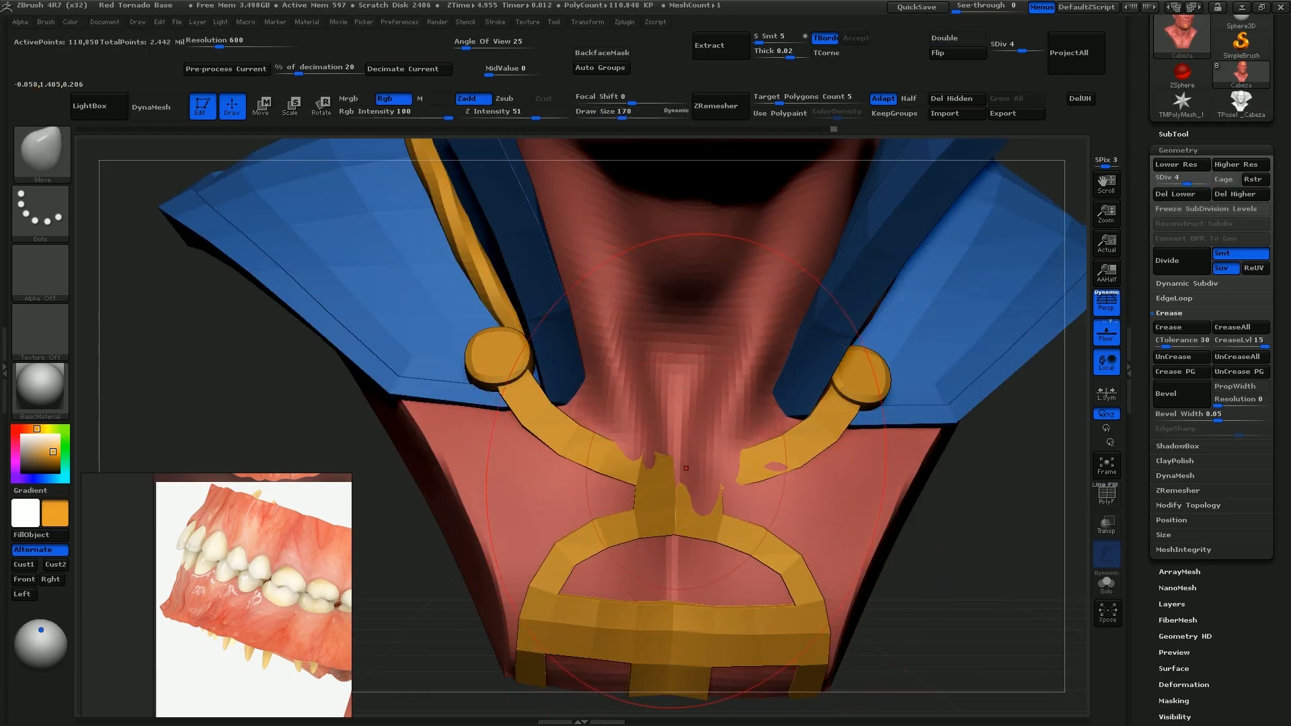
Move the lower neck and chest surface back beneath the gold emblem with the Move brush at draw size 170
{"action": "left_click_drag", "start_coordinate": [681, 486], "coordinate": [599, 474]}
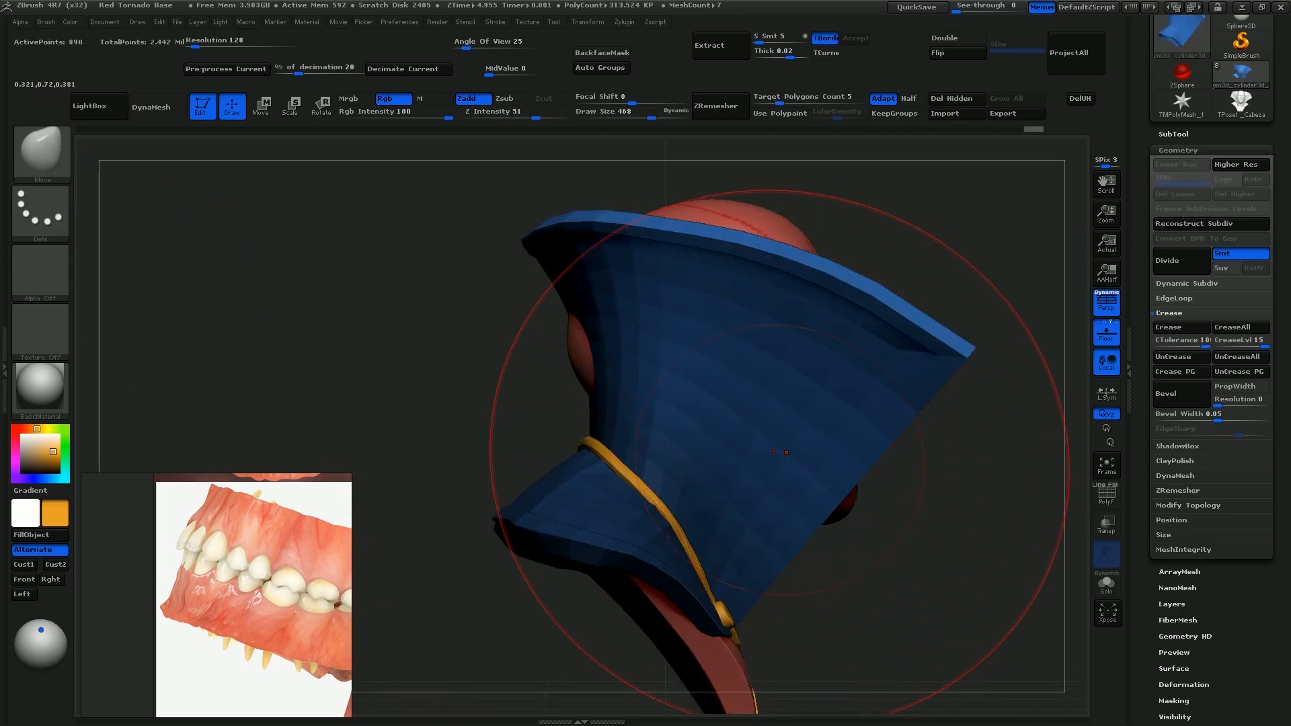
{"action": "left_click_drag", "start_coordinate": [581, 328], "coordinate": [557, 327]}
{"action": "left_click_drag", "start_coordinate": [470, 316], "coordinate": [498, 344], "text": "alt"}
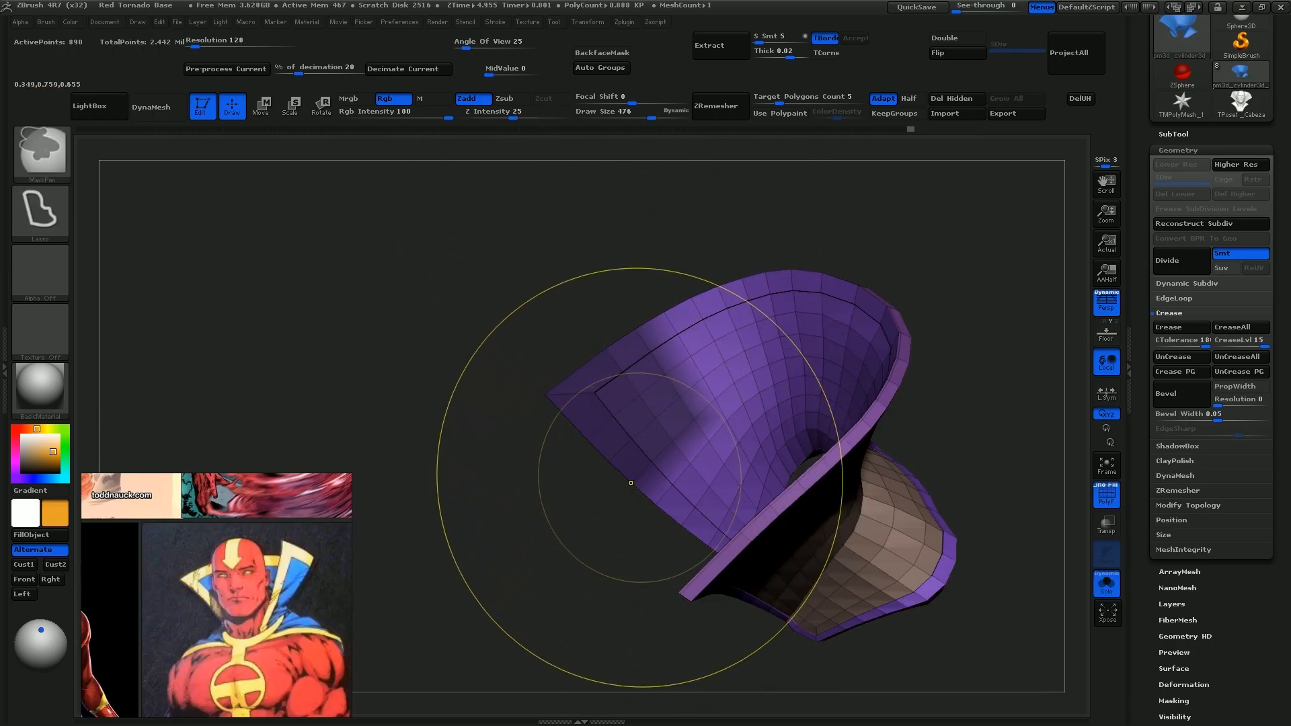
Mask the pointed corners of the isolated collar with a soft edge and rotate its tips with Transpose to reshape the flare
{"action": "left_click", "coordinate": [565, 546], "text": "ctrl"}
{"action": "left_click", "coordinate": [625, 454], "text": "ctrl"}
{"action": "left_click", "coordinate": [603, 501], "text": "ctrl"}
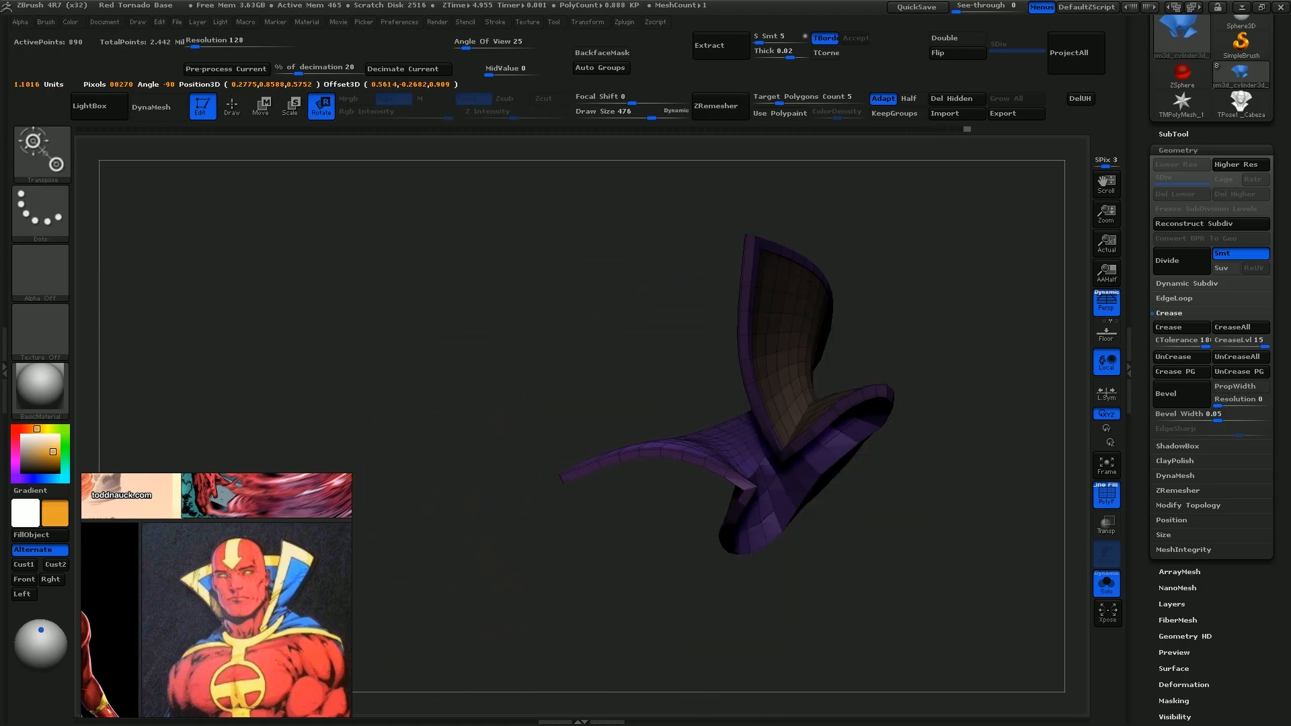
{"action": "left_click_drag", "start_coordinate": [461, 446], "coordinate": [659, 446]}
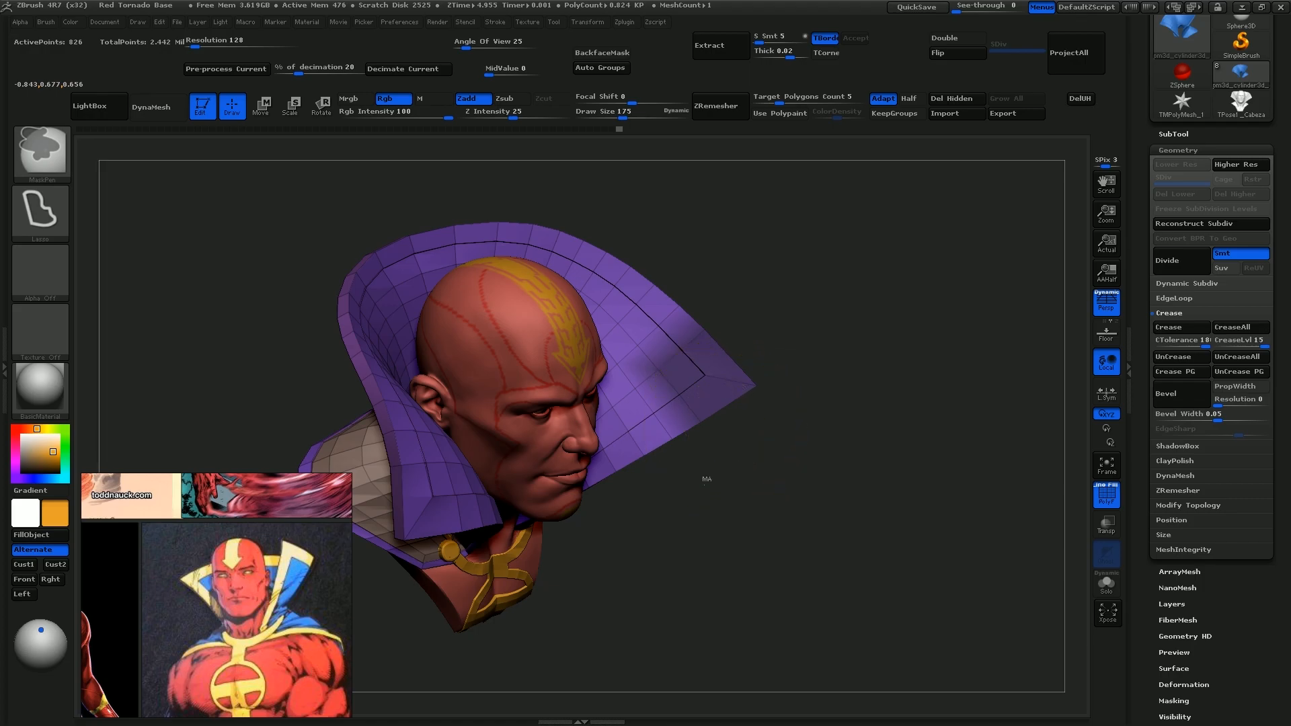
{"action": "left_click", "coordinate": [705, 481], "text": "ctrl"}
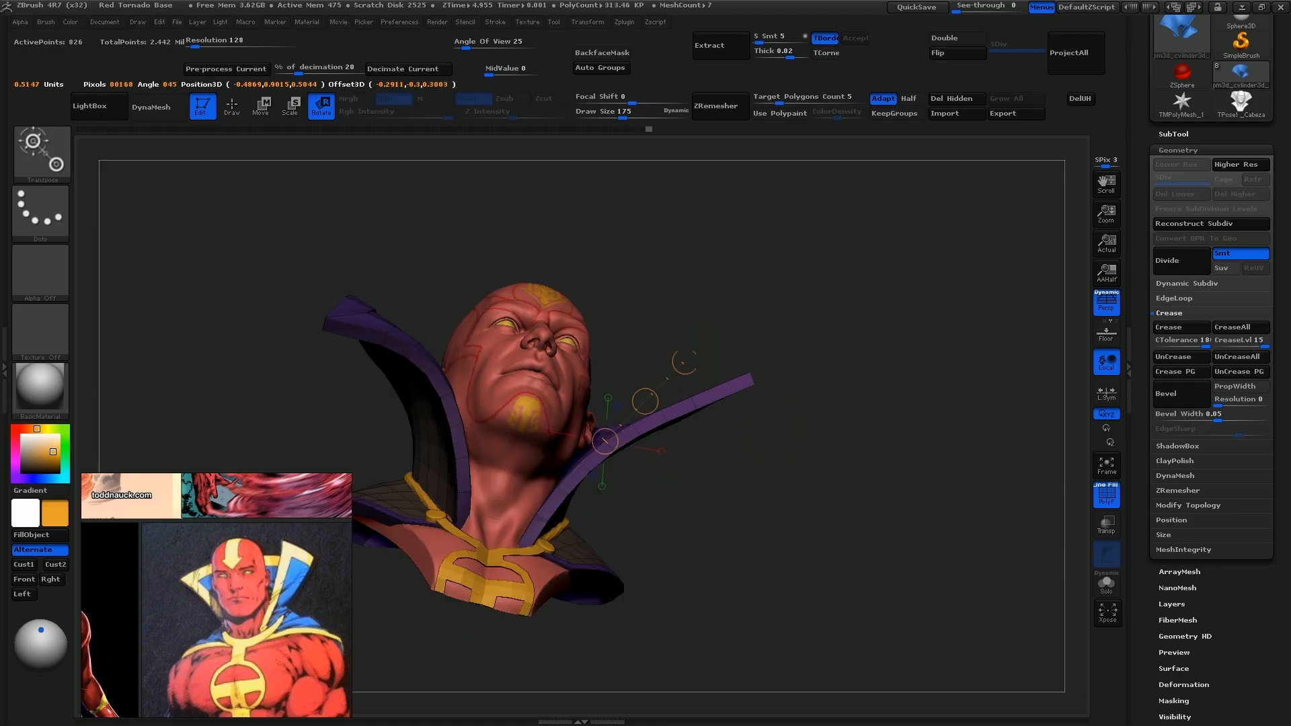
{"action": "left_click_drag", "start_coordinate": [605, 438], "coordinate": [810, 236]}
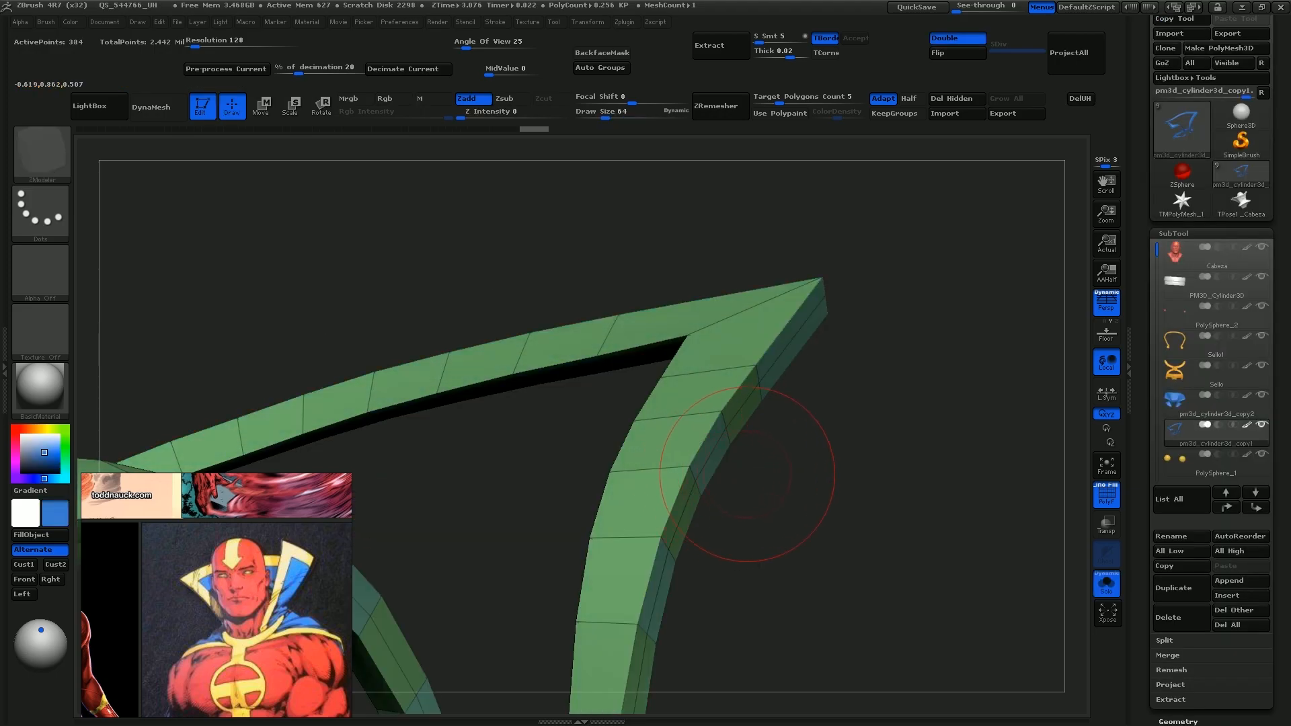
{"action": "mouse_move", "coordinate": [778, 461]}
{"action": "left_mouse_down"}
{"action": "mouse_move", "coordinate": [764, 433]}
{"action": "mouse_move", "coordinate": [669, 402]}
{"action": "left_mouse_up"}
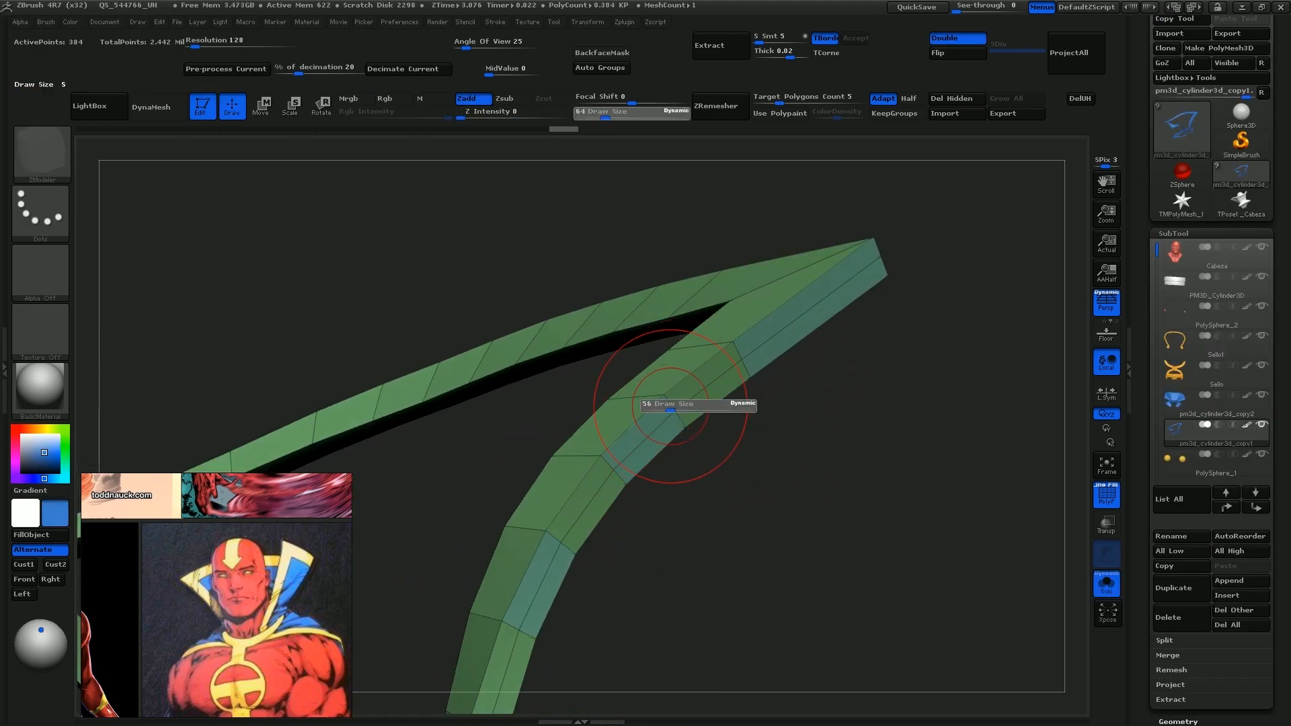
Adjust the ZModeler draw size and edit the polygons on the separated collar trim
{"action": "key", "text": "space"}
{"action": "left_click", "coordinate": [568, 447]}
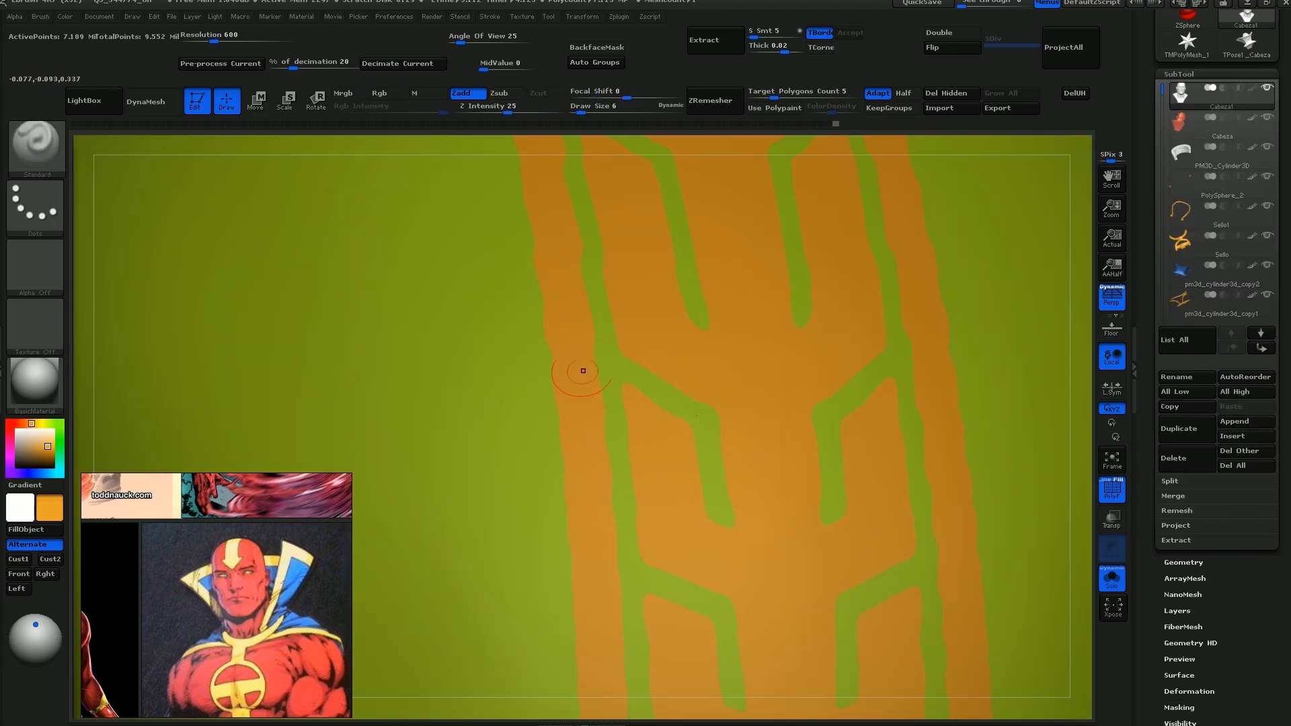
Smooth the jagged polygroup borders of the head design with Smooth Groups at draw sizes 4 and 2
{"action": "right_click_drag", "start_coordinate": [583, 370], "coordinate": [579, 453]}
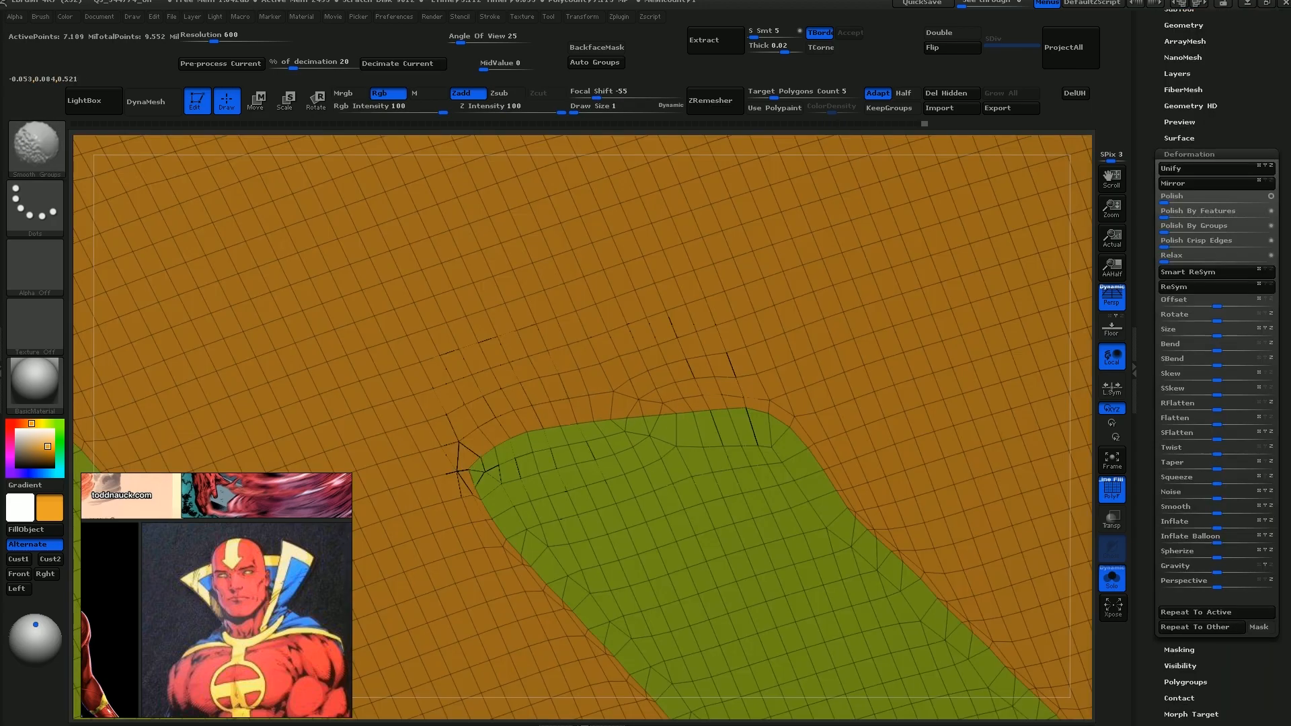
{"action": "left_click_drag", "start_coordinate": [549, 427], "coordinate": [514, 436], "text": "shift"}
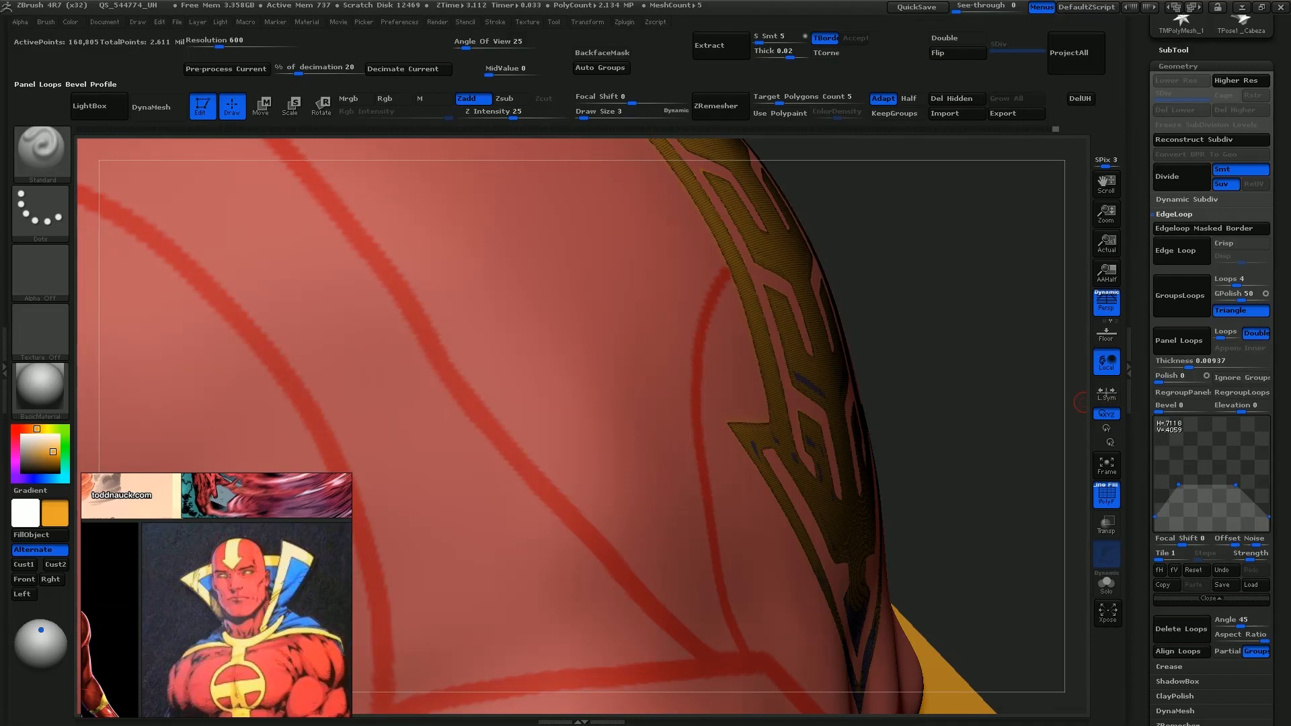
{"action": "left_click", "coordinate": [1179, 340]}
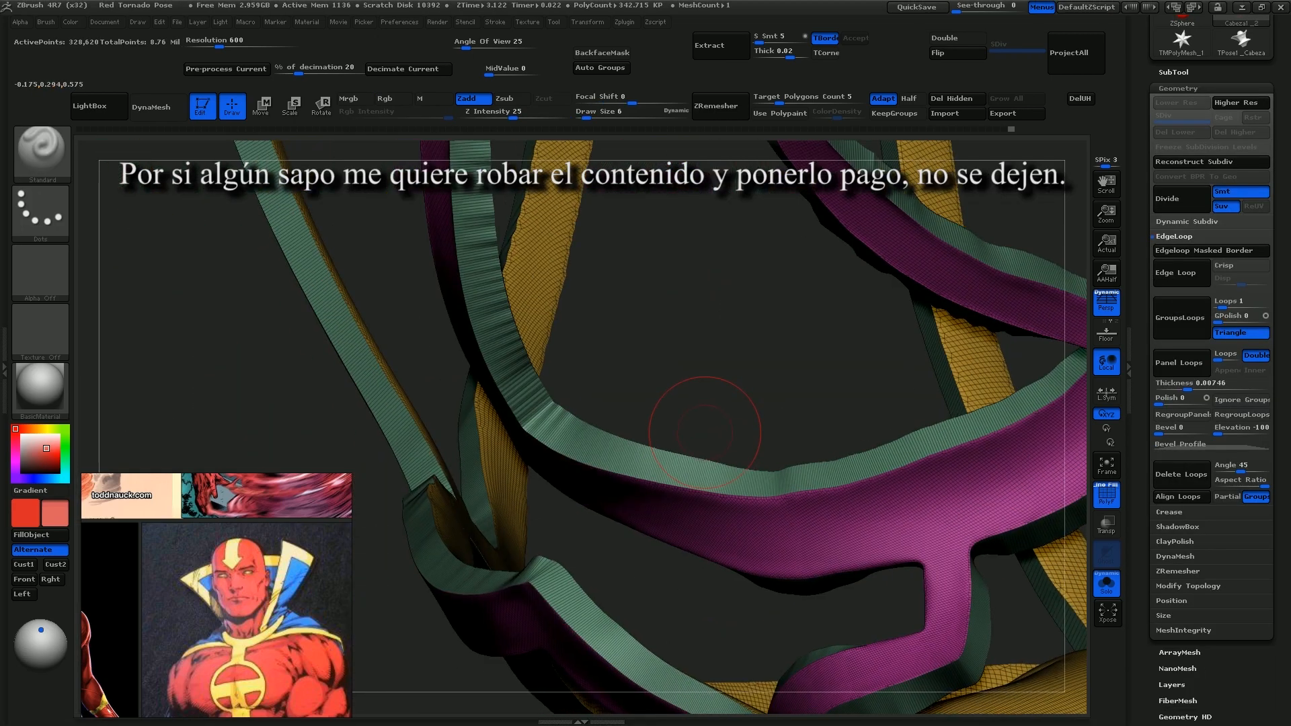
Smooth the walls of the extracted face panel grooves with Smooth Groups at draw size 6 and bring the whole head back into view
{"action": "left_click_drag", "start_coordinate": [542, 431], "coordinate": [646, 462], "text": "shift"}
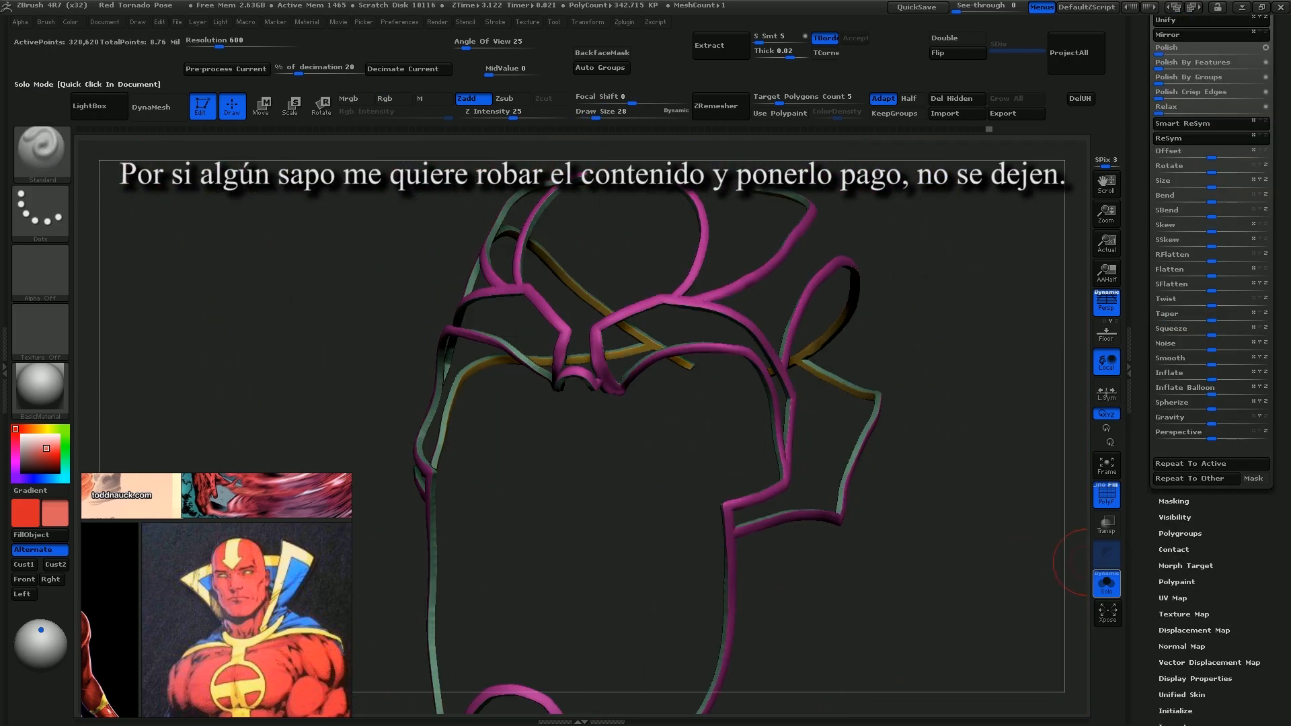
{"action": "left_click", "coordinate": [1105, 583]}
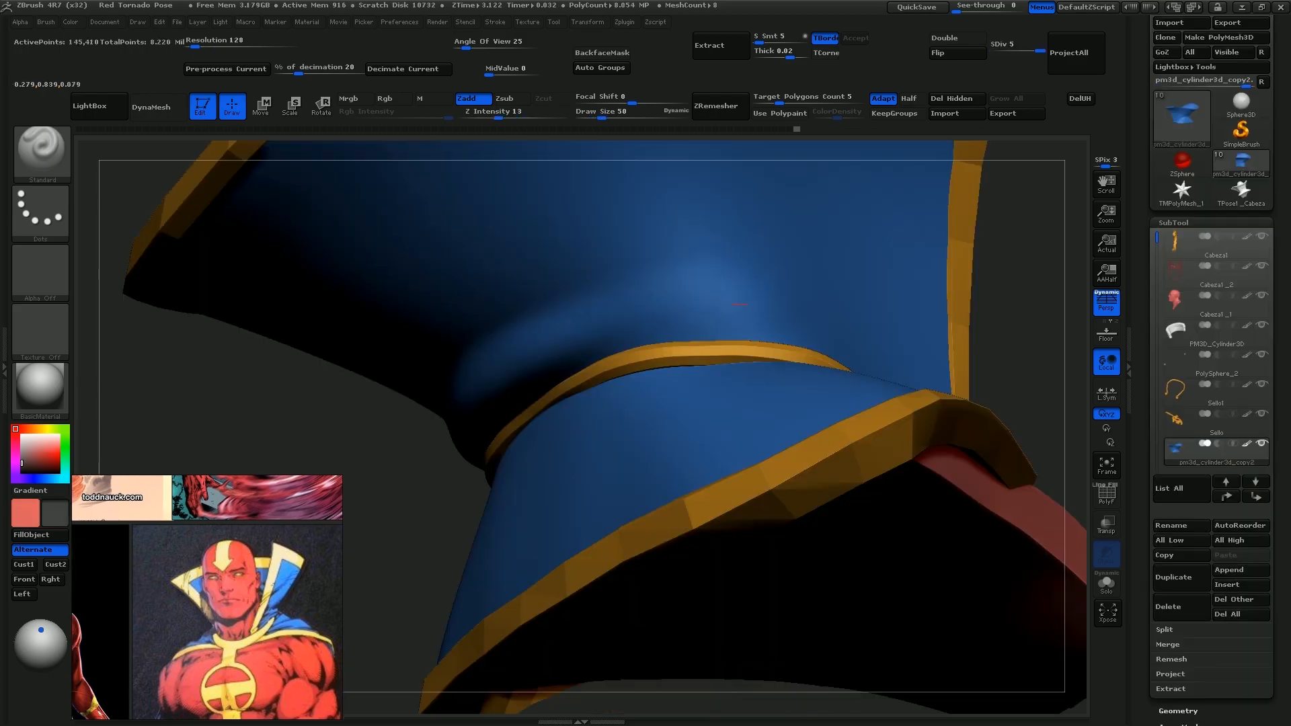
{"action": "left_click_drag", "start_coordinate": [1025, 289], "coordinate": [907, 350]}
{"action": "mouse_move", "coordinate": [941, 295]}
{"action": "left_mouse_down"}
{"action": "mouse_move", "coordinate": [968, 269]}
{"action": "mouse_move", "coordinate": [860, 279]}
{"action": "left_mouse_up"}
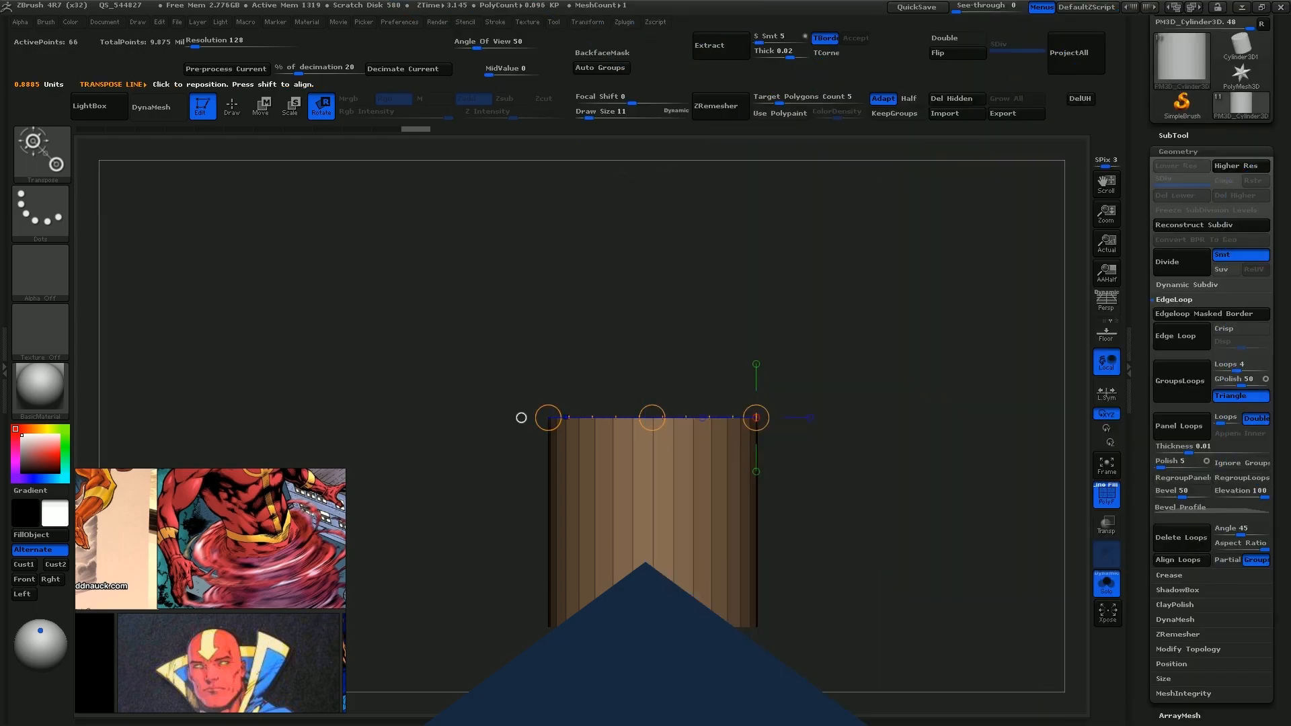
Rotate a cylinder under the bust with Transpose and reshape it with DynaMesh into a curved tornado column
{"action": "left_click", "coordinate": [1107, 584]}
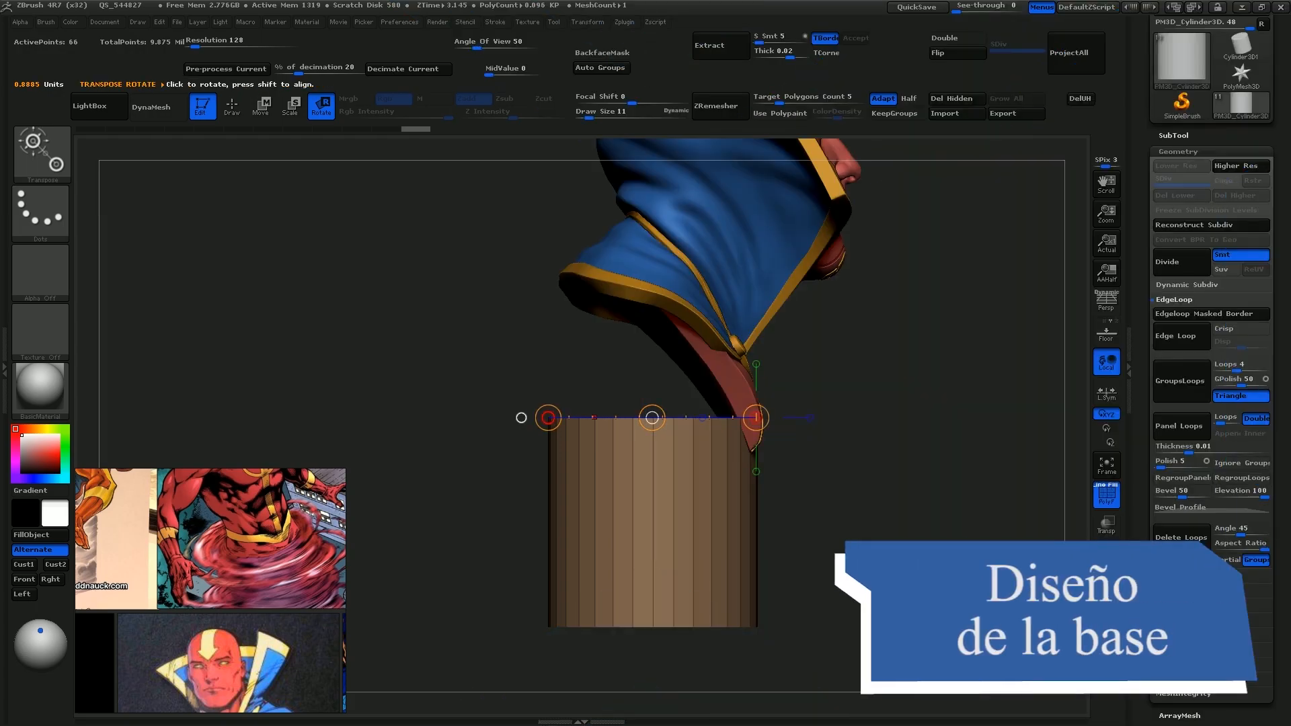
{"action": "left_click_drag", "start_coordinate": [548, 417], "coordinate": [551, 380]}
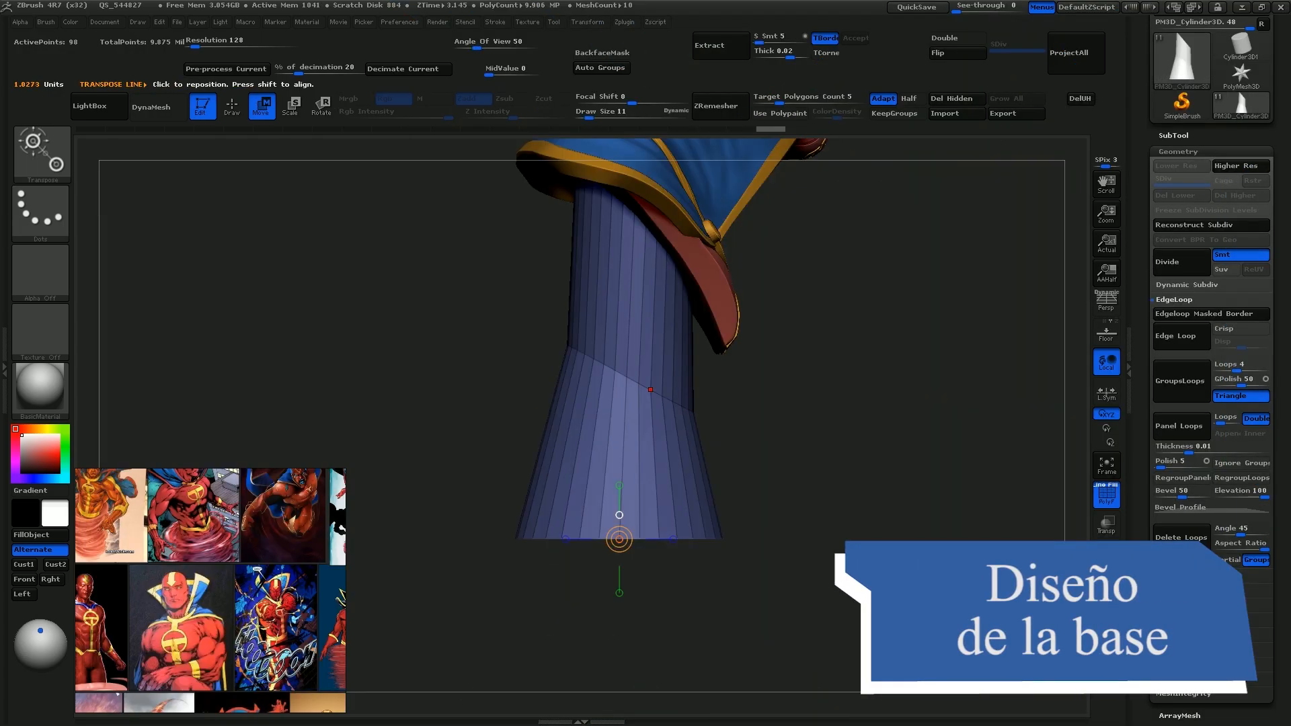
{"action": "left_click_drag", "start_coordinate": [648, 383], "coordinate": [841, 470]}
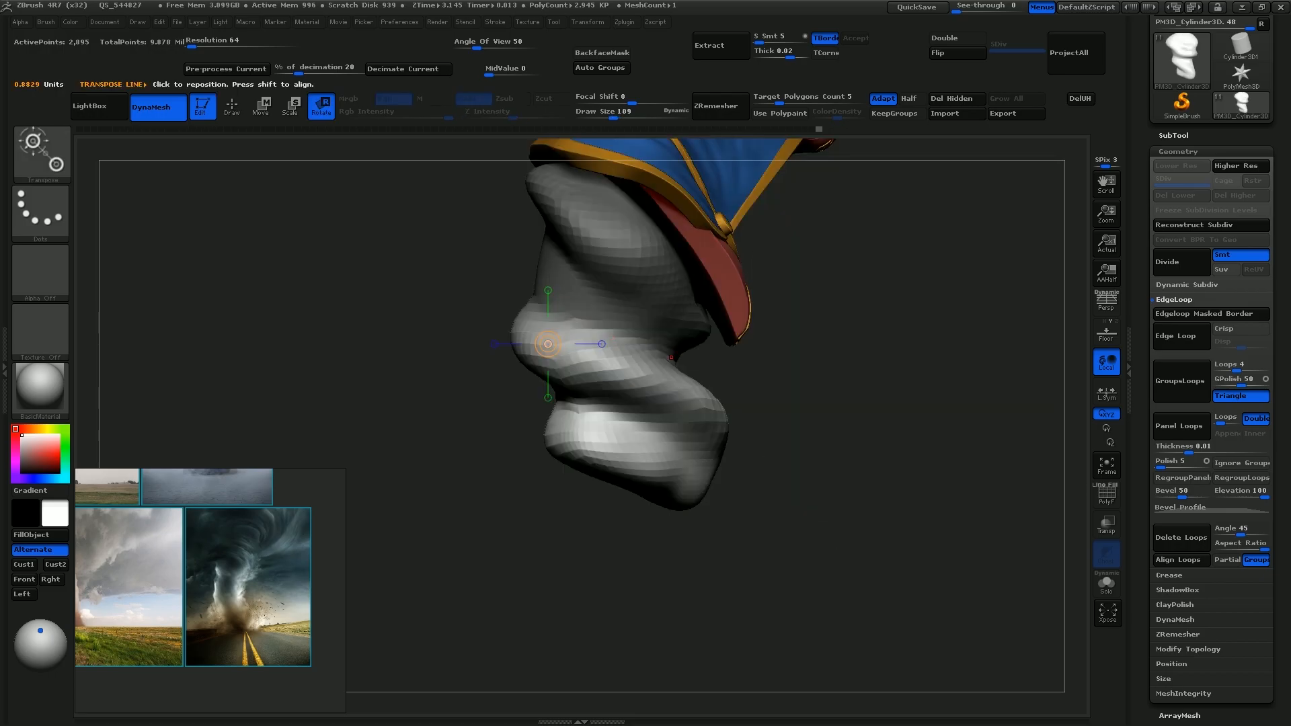
{"action": "mouse_move", "coordinate": [671, 357]}
{"action": "left_mouse_down"}
{"action": "mouse_move", "coordinate": [579, 576]}
{"action": "mouse_move", "coordinate": [611, 588]}
{"action": "left_mouse_up"}
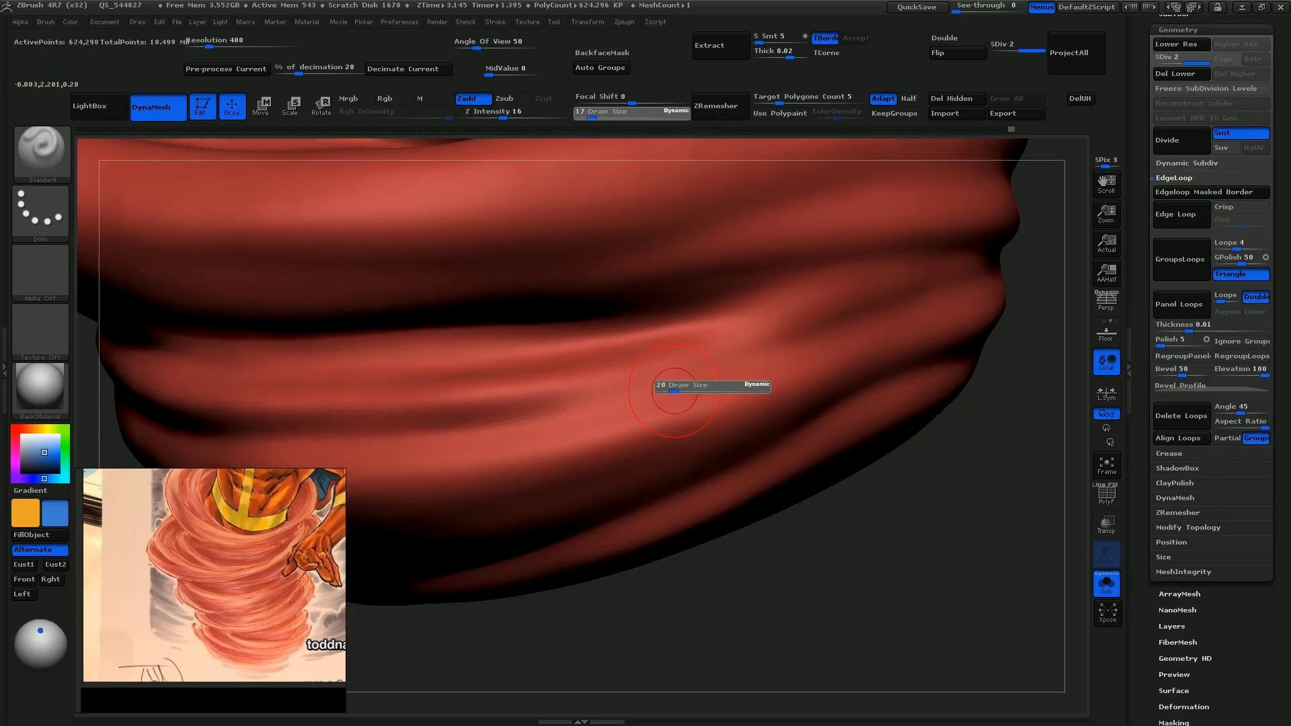
Sculpt swirling folds around the tornado column with the Standard brush at Z Intensity 16
{"action": "mouse_move", "coordinate": [519, 392]}
{"action": "right_mouse_down", "text": "ctrl"}
{"action": "mouse_move", "coordinate": [538, 323]}
{"action": "mouse_move", "coordinate": [645, 363]}
{"action": "mouse_move", "coordinate": [567, 365]}
{"action": "mouse_move", "coordinate": [701, 298]}
{"action": "right_mouse_up", "text": "ctrl"}
{"action": "left_click_drag", "start_coordinate": [755, 285], "coordinate": [531, 343]}
{"action": "left_click_drag", "start_coordinate": [699, 292], "coordinate": [451, 356]}
{"action": "mouse_move", "coordinate": [701, 298]}
{"action": "right_mouse_down", "text": "ctrl"}
{"action": "mouse_move", "coordinate": [798, 309]}
{"action": "mouse_move", "coordinate": [734, 308]}
{"action": "mouse_move", "coordinate": [686, 329]}
{"action": "mouse_move", "coordinate": [793, 363]}
{"action": "right_mouse_up", "text": "ctrl"}
{"action": "left_click_drag", "start_coordinate": [827, 374], "coordinate": [665, 403]}
{"action": "key", "text": "p"}
{"action": "right_click_drag", "start_coordinate": [666, 403], "coordinate": [594, 407]}
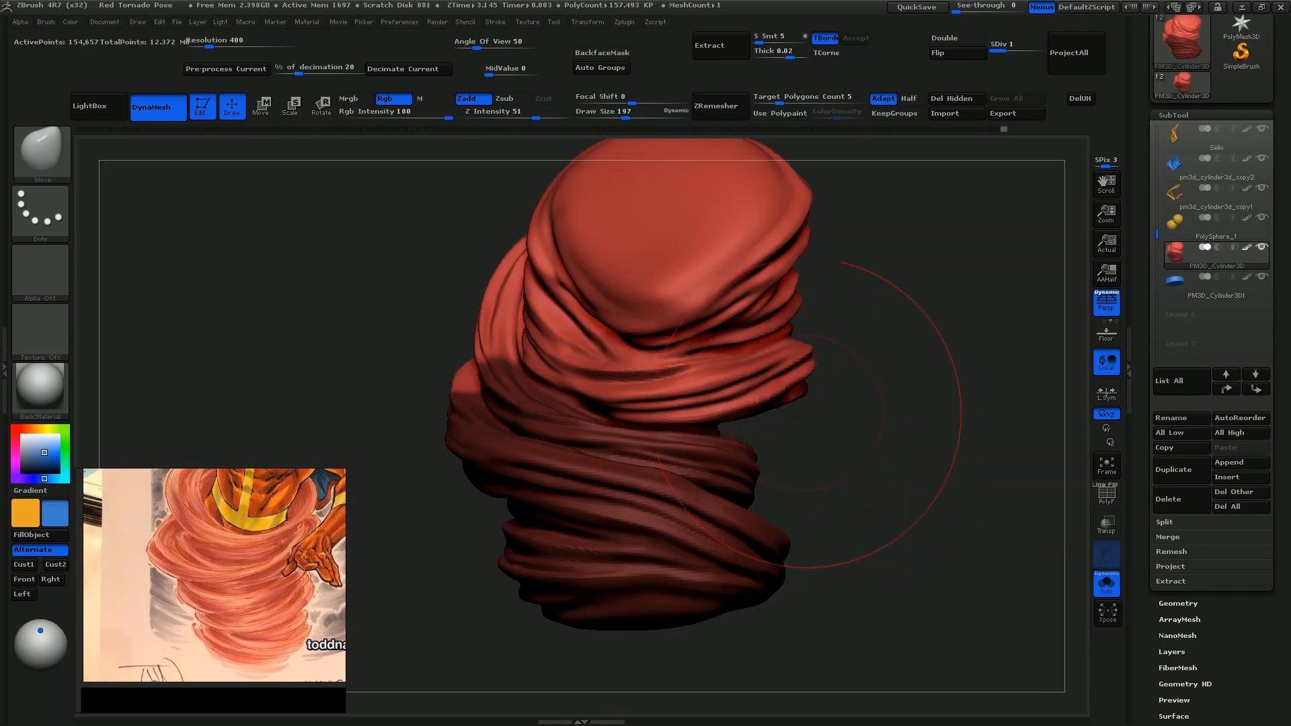
Reshape the tornado's silhouette and lower folds with the Move brush, then assign a polygroup to a polyloop on the cylindrical base
{"action": "left_click_drag", "start_coordinate": [807, 511], "coordinate": [847, 302]}
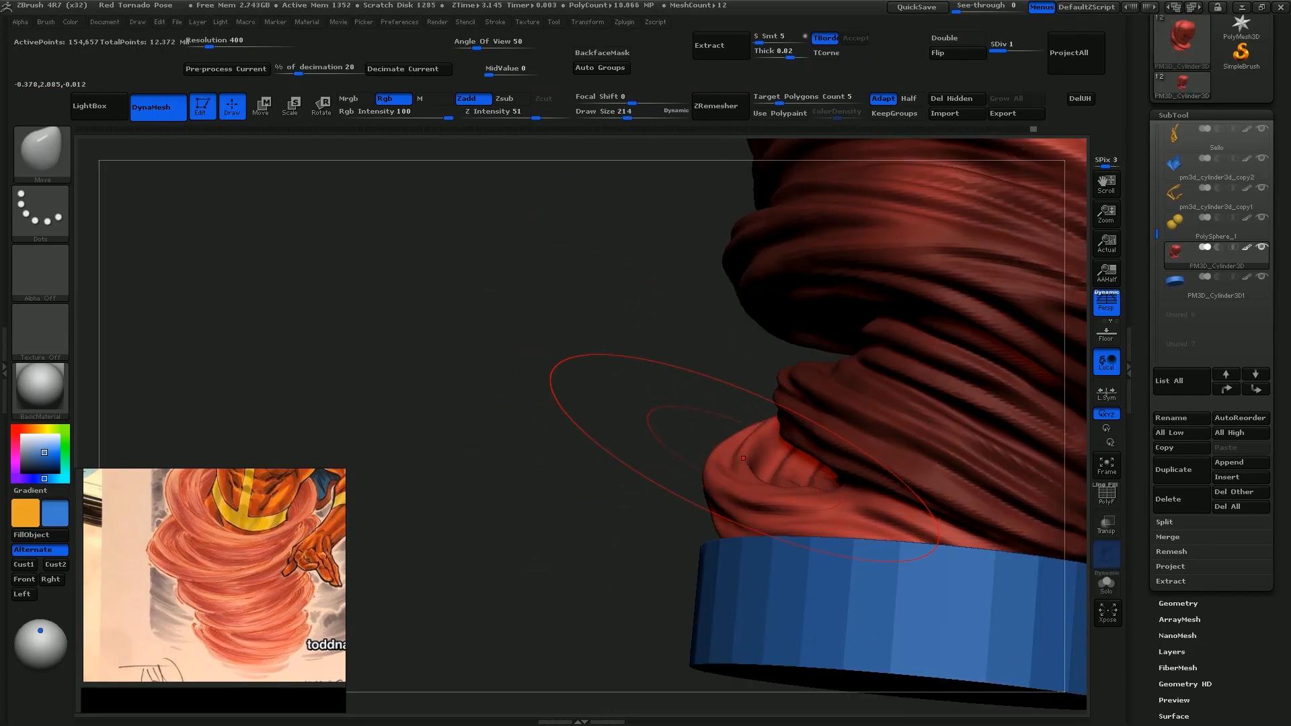
{"action": "mouse_move", "coordinate": [605, 548]}
{"action": "left_mouse_down"}
{"action": "mouse_move", "coordinate": [764, 531]}
{"action": "mouse_move", "coordinate": [713, 525]}
{"action": "left_mouse_up"}
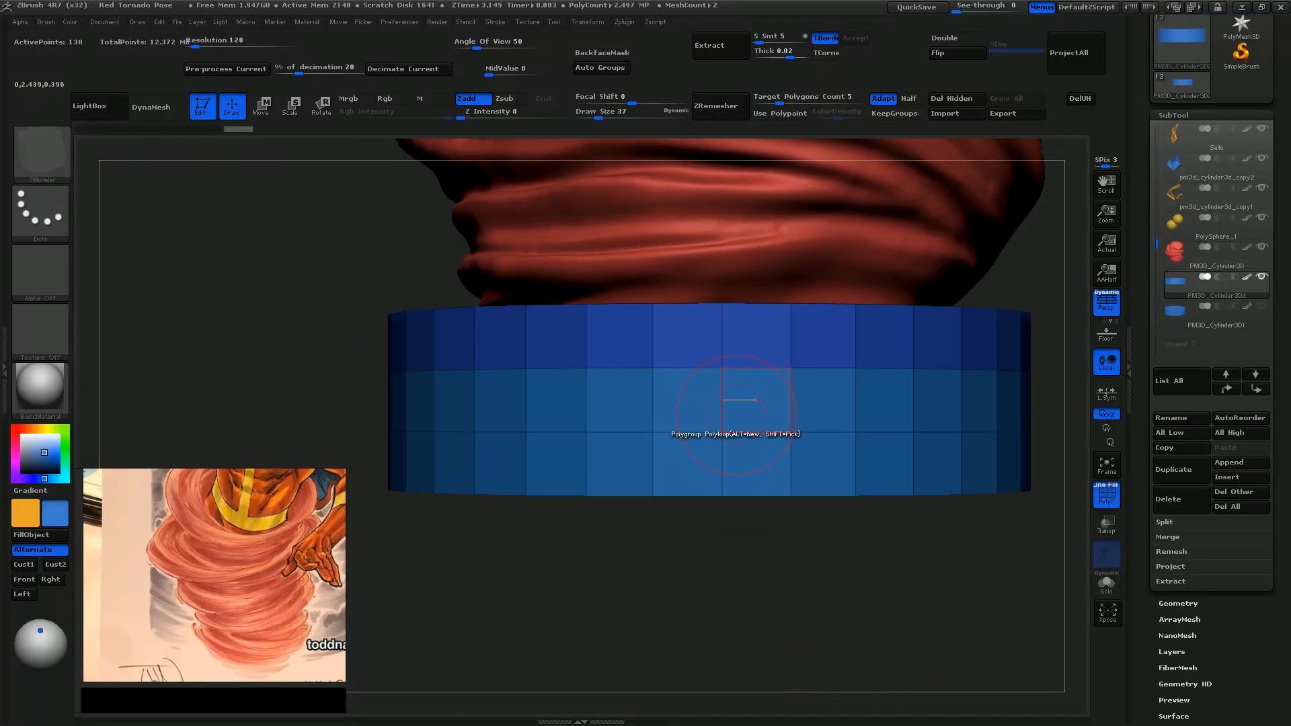
{"action": "left_click", "coordinate": [773, 413]}
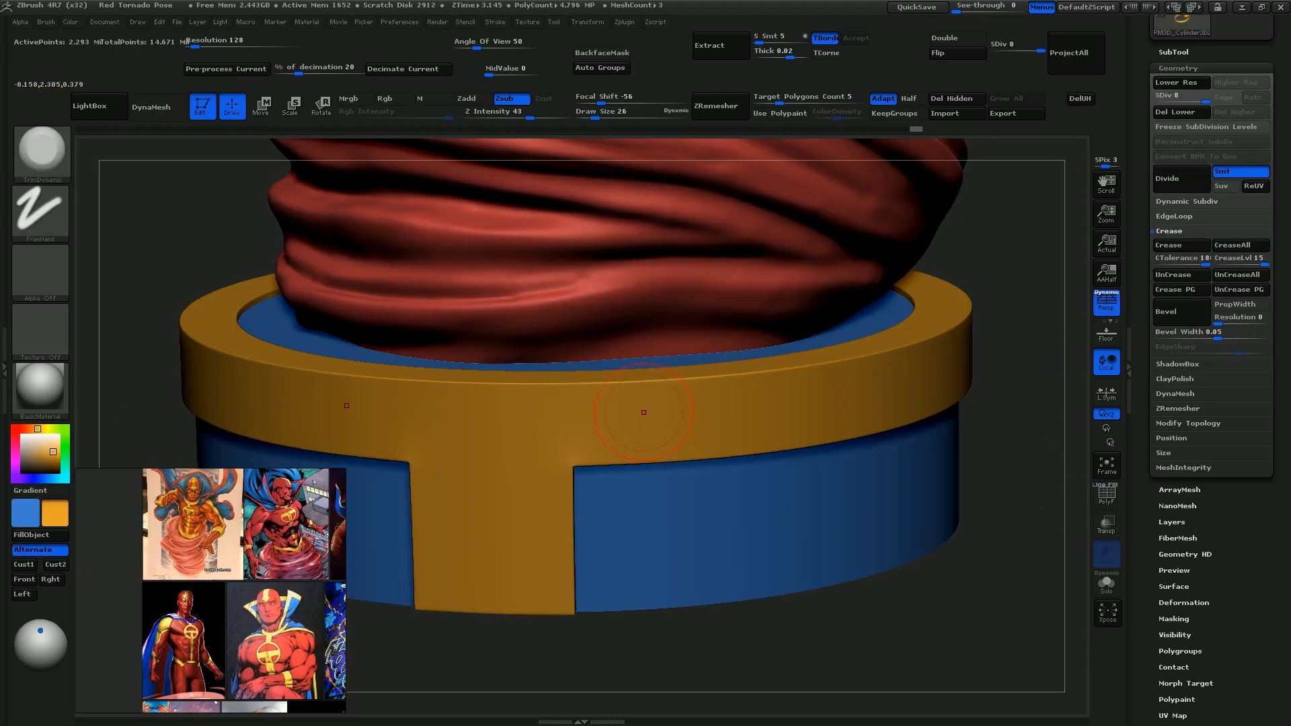
Wear down the rim of the base's gold ring with TrimDynamic at draw size 19, and cut diagonal slash marks into it with the Orb slash brush
{"action": "key", "text": "s"}
{"action": "left_click", "coordinate": [619, 424]}
{"action": "left_click_drag", "start_coordinate": [565, 393], "coordinate": [629, 389]}
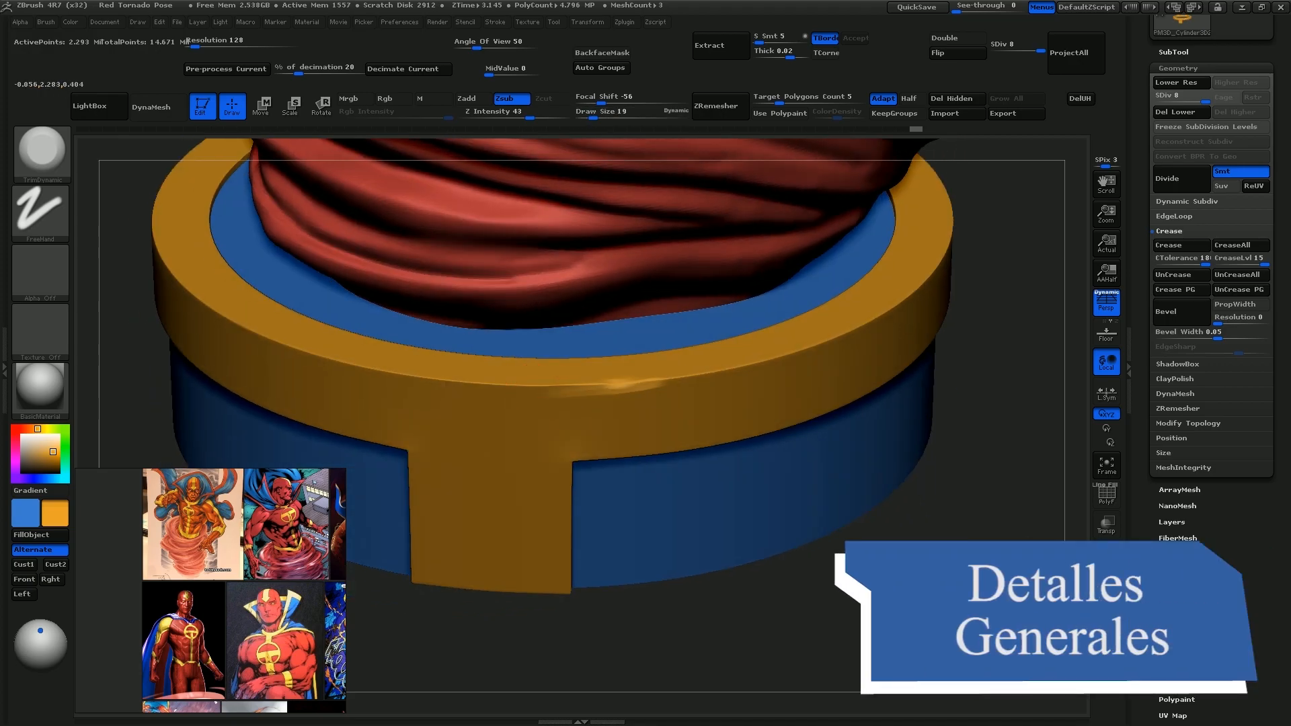
{"action": "mouse_move", "coordinate": [584, 389]}
{"action": "left_mouse_down"}
{"action": "mouse_move", "coordinate": [728, 377]}
{"action": "mouse_move", "coordinate": [855, 331]}
{"action": "left_mouse_up"}
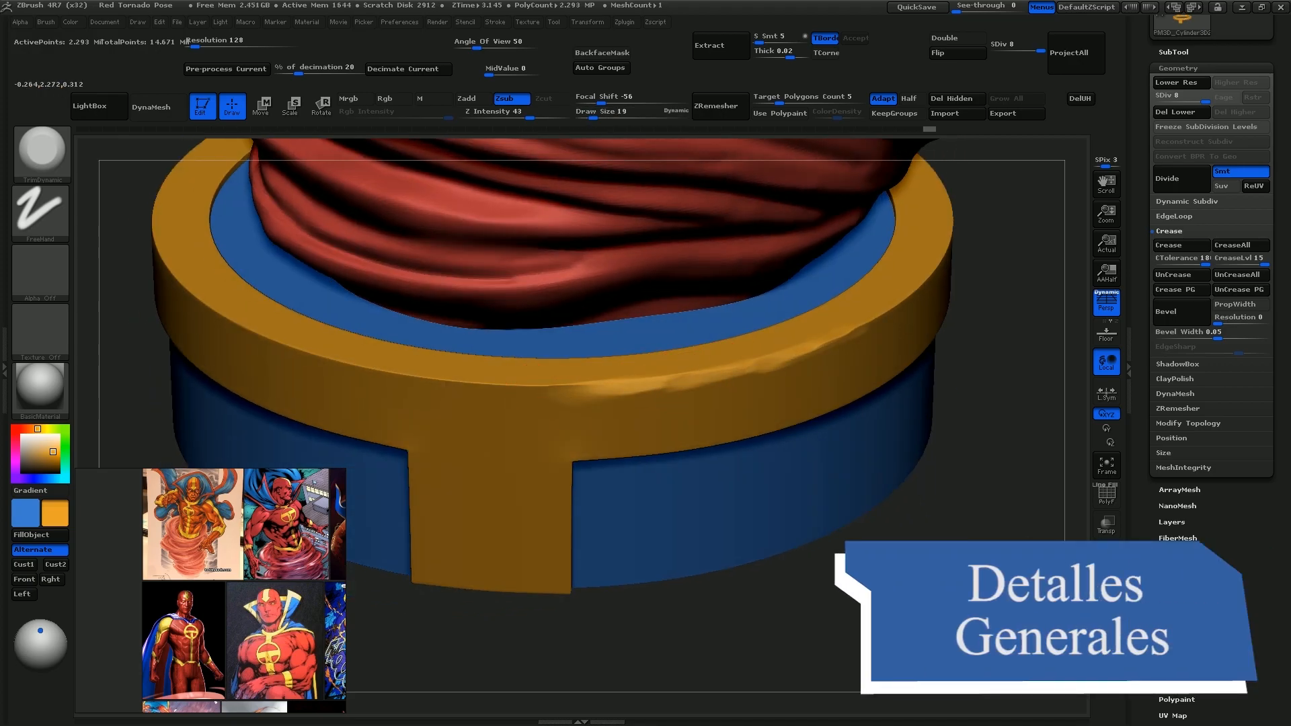
{"action": "mouse_move", "coordinate": [437, 430]}
{"action": "left_mouse_down"}
{"action": "mouse_move", "coordinate": [699, 359]}
{"action": "mouse_move", "coordinate": [832, 263]}
{"action": "left_mouse_up"}
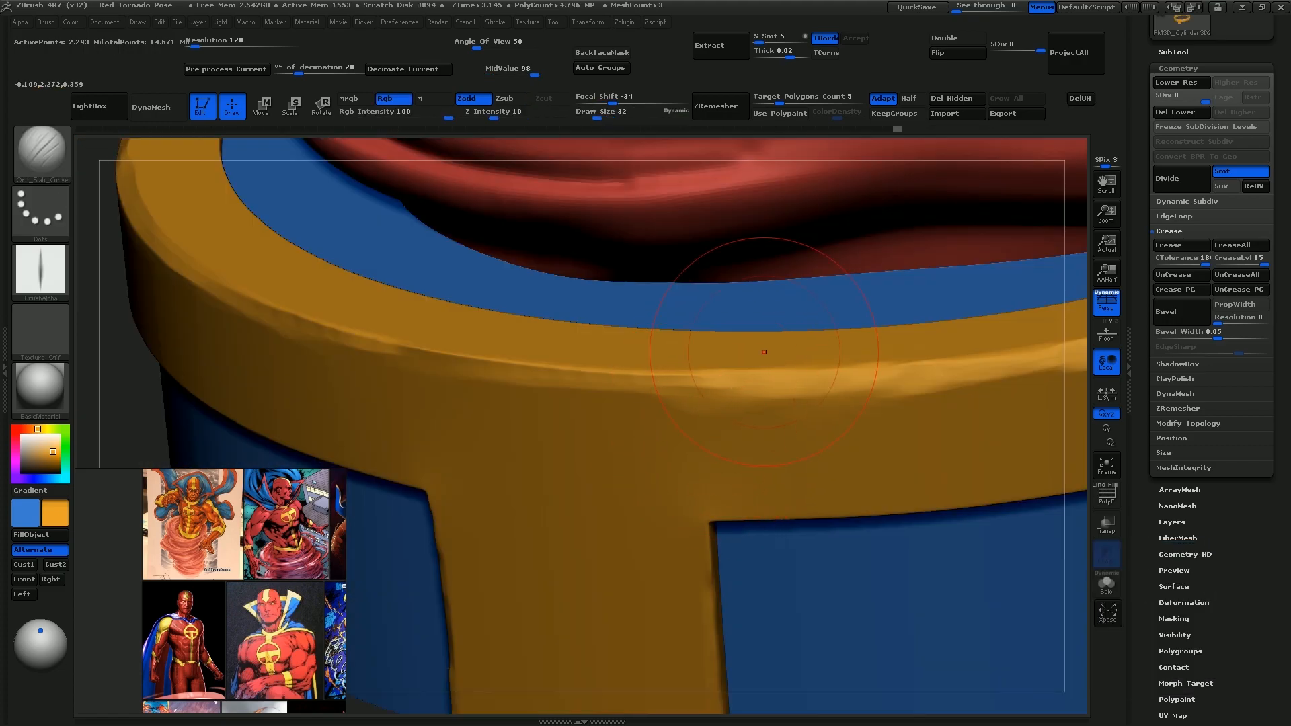
{"action": "left_click_drag", "start_coordinate": [738, 371], "coordinate": [660, 461]}
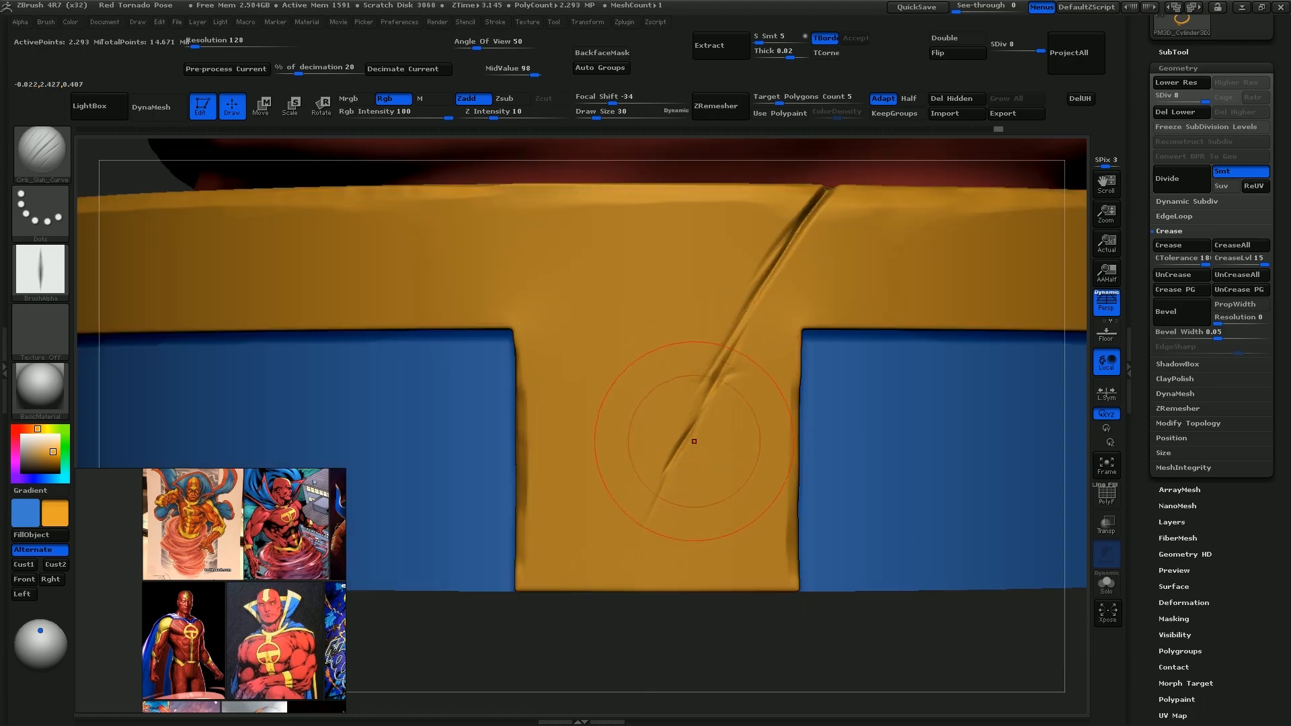
{"action": "left_click_drag", "start_coordinate": [723, 357], "coordinate": [632, 545]}
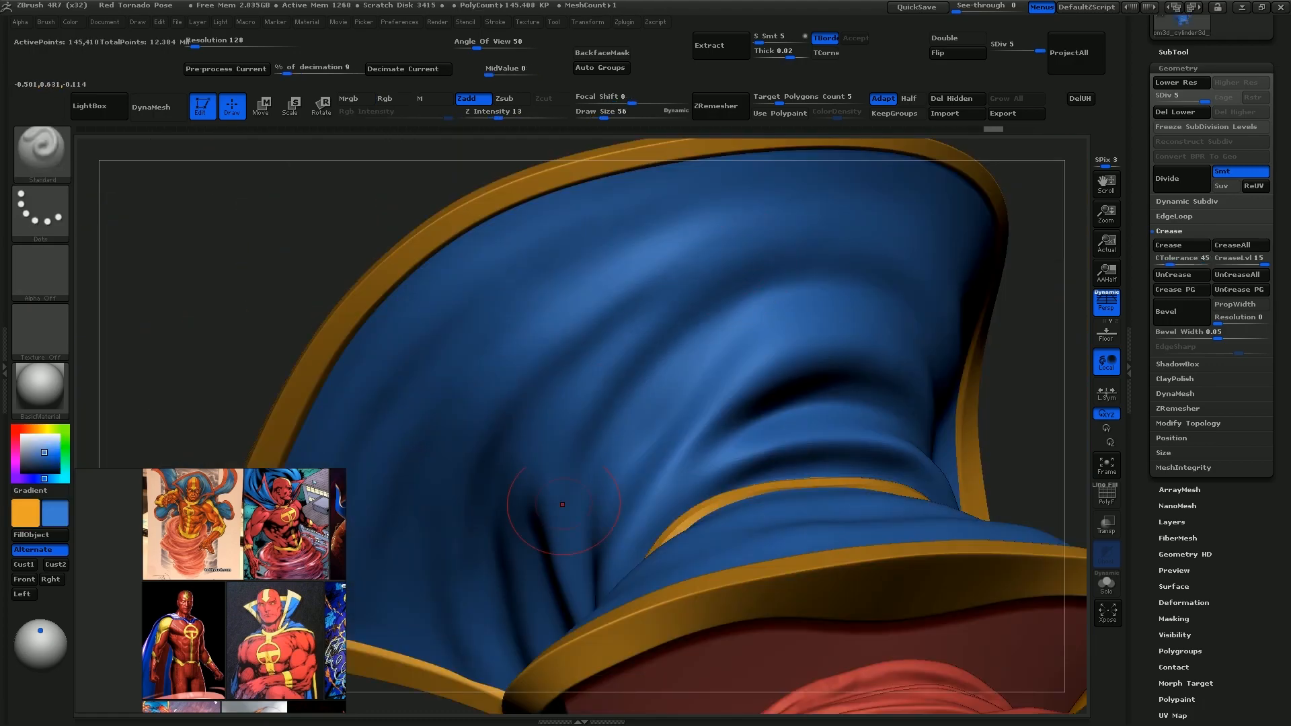
Sculpt fabric folds into the blue collar and cape with the Standard brush, and sharpen their creases with the Orb cracks brush at Z Intensity 11
{"action": "right_click_drag", "start_coordinate": [597, 423], "coordinate": [616, 357]}
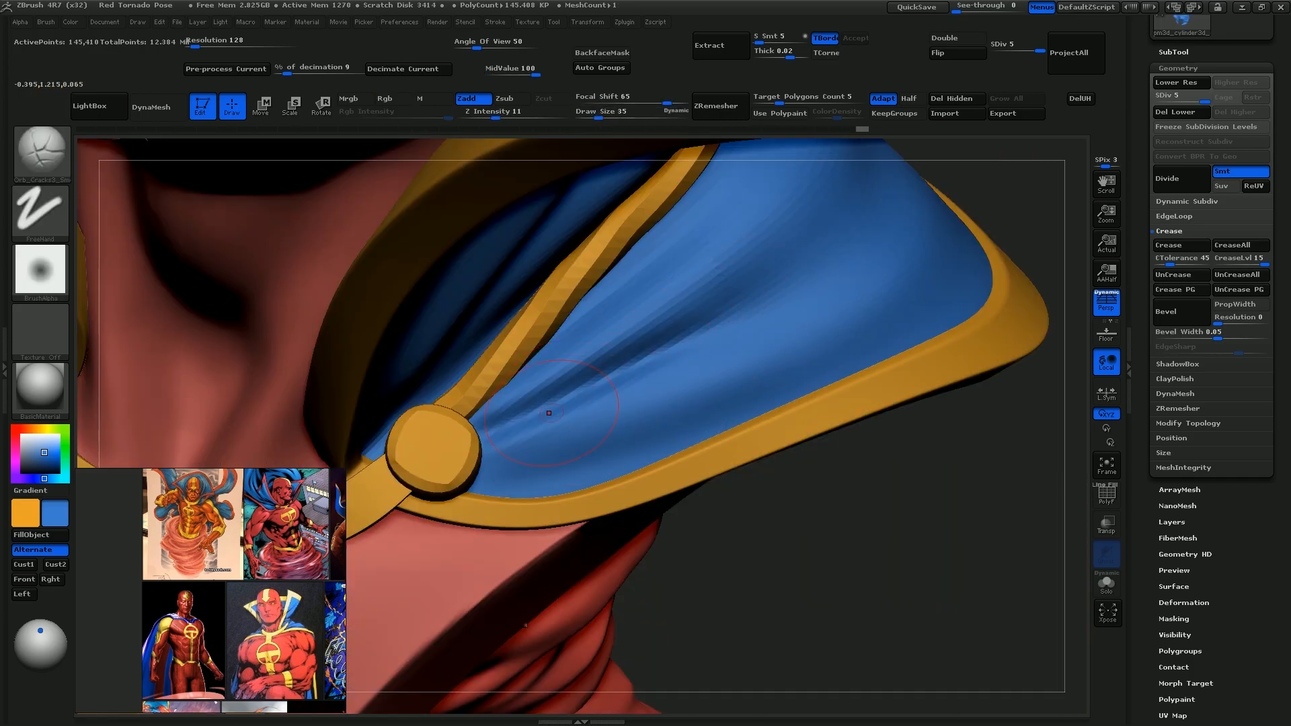
{"action": "mouse_move", "coordinate": [496, 450]}
{"action": "left_mouse_down"}
{"action": "mouse_move", "coordinate": [667, 391]}
{"action": "mouse_move", "coordinate": [654, 389]}
{"action": "left_mouse_up"}
{"action": "key", "text": "s"}
{"action": "mouse_move", "coordinate": [482, 462]}
{"action": "left_mouse_down"}
{"action": "mouse_move", "coordinate": [714, 402]}
{"action": "mouse_move", "coordinate": [591, 445]}
{"action": "mouse_move", "coordinate": [710, 420]}
{"action": "left_mouse_up"}
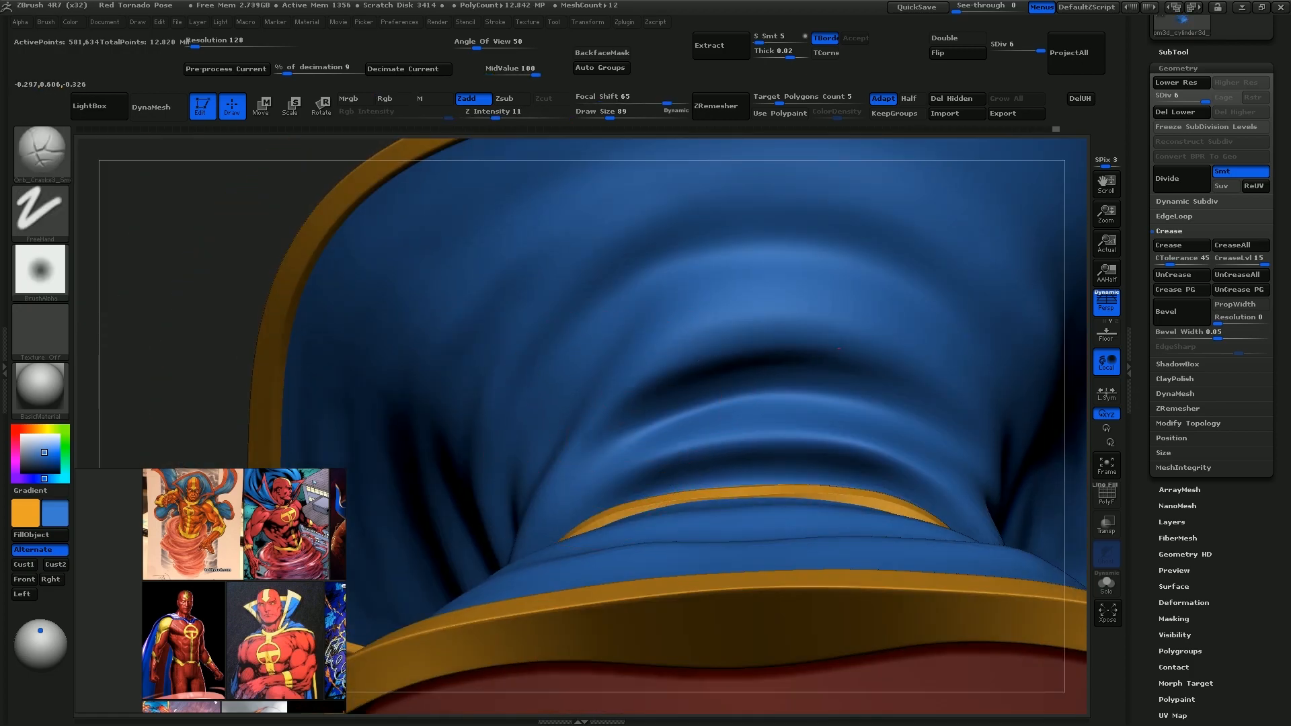
{"action": "left_click_drag", "start_coordinate": [662, 365], "coordinate": [841, 349]}
{"action": "left_click_drag", "start_coordinate": [682, 359], "coordinate": [863, 353]}
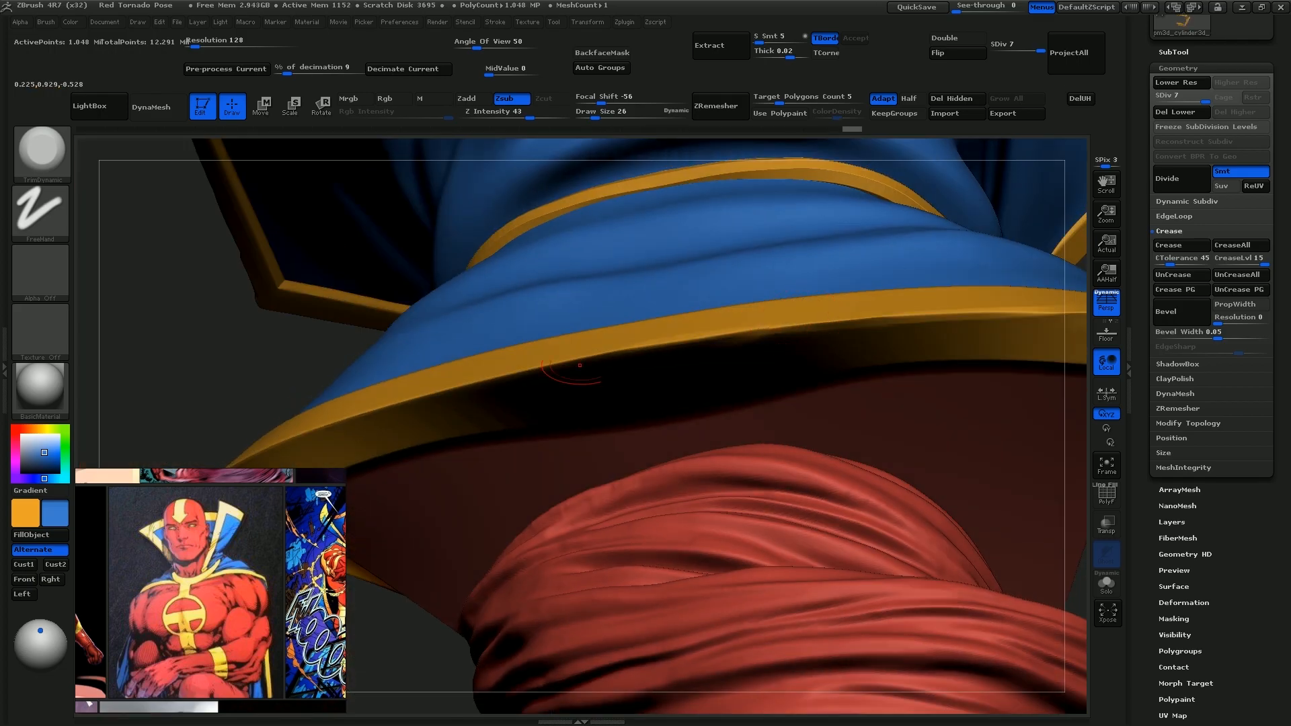
Chip the collar's gold trim edge with TrimDynamic at draw size 26, and cut slash marks into the trim and chest emblem at Z Intensity 10
{"action": "left_click_drag", "start_coordinate": [579, 366], "coordinate": [639, 347]}
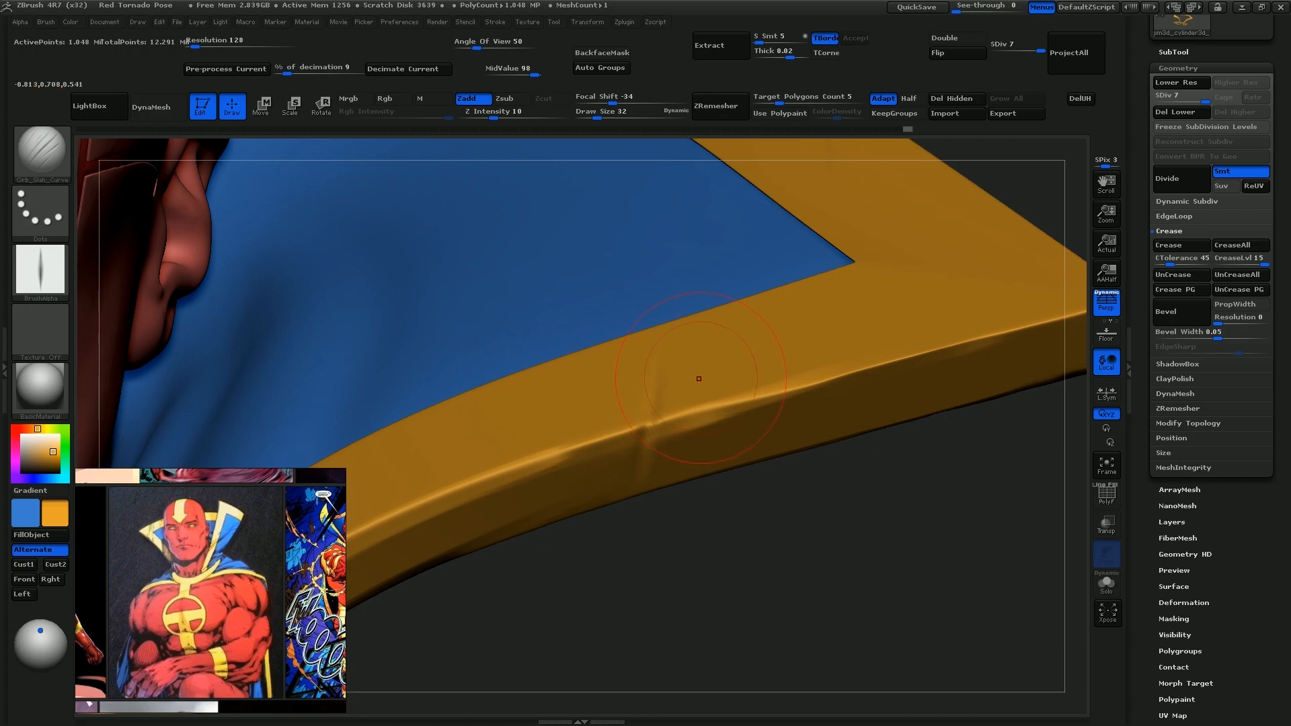
{"action": "left_click_drag", "start_coordinate": [658, 384], "coordinate": [662, 366]}
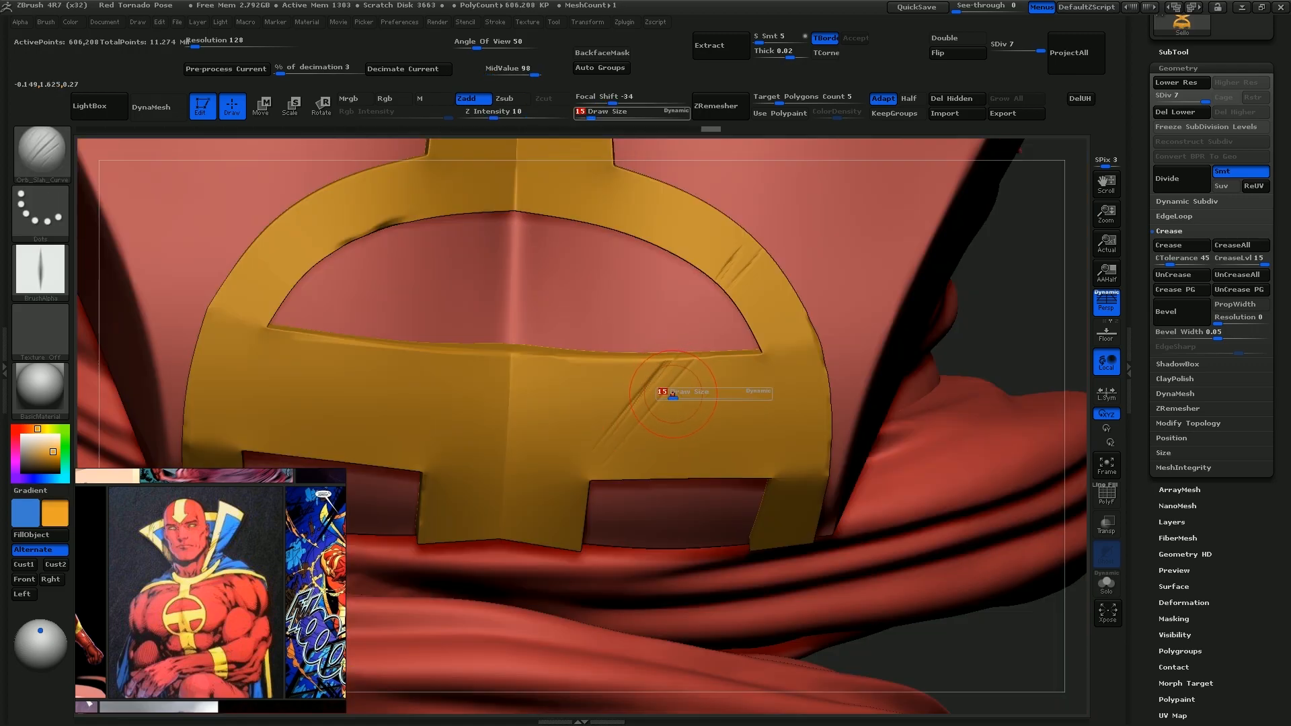
{"action": "left_click_drag", "start_coordinate": [699, 353], "coordinate": [631, 430]}
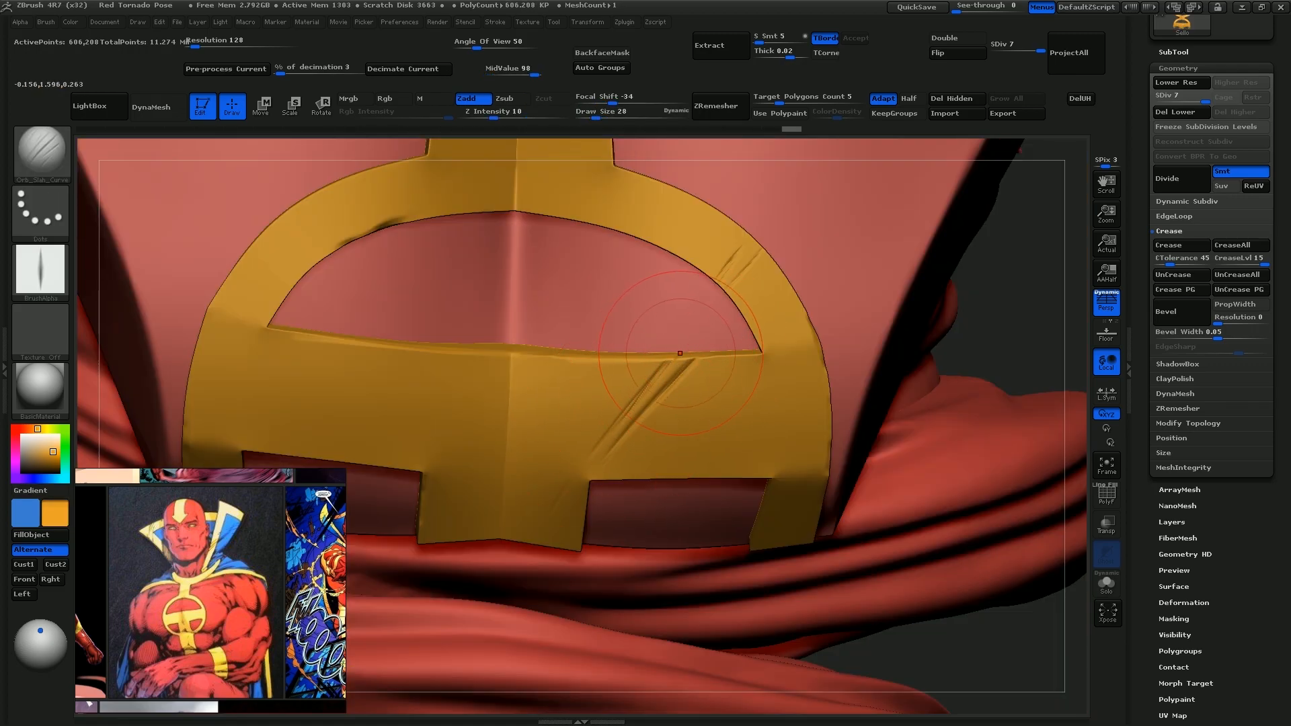
{"action": "left_click_drag", "start_coordinate": [662, 371], "coordinate": [531, 464]}
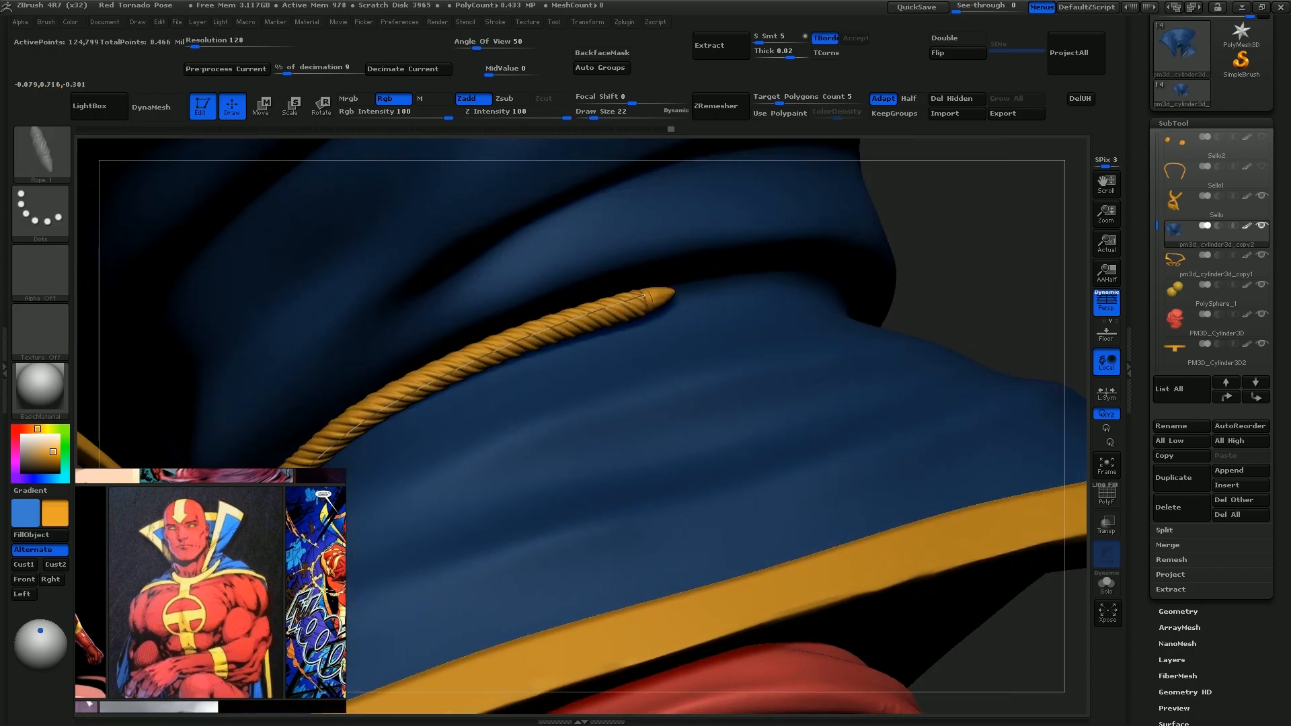
Lay a gold rope around the base of the blue collar up to the gold strap with the rope curve brush at draw size 22
{"action": "right_click_drag", "start_coordinate": [524, 299], "coordinate": [700, 302]}
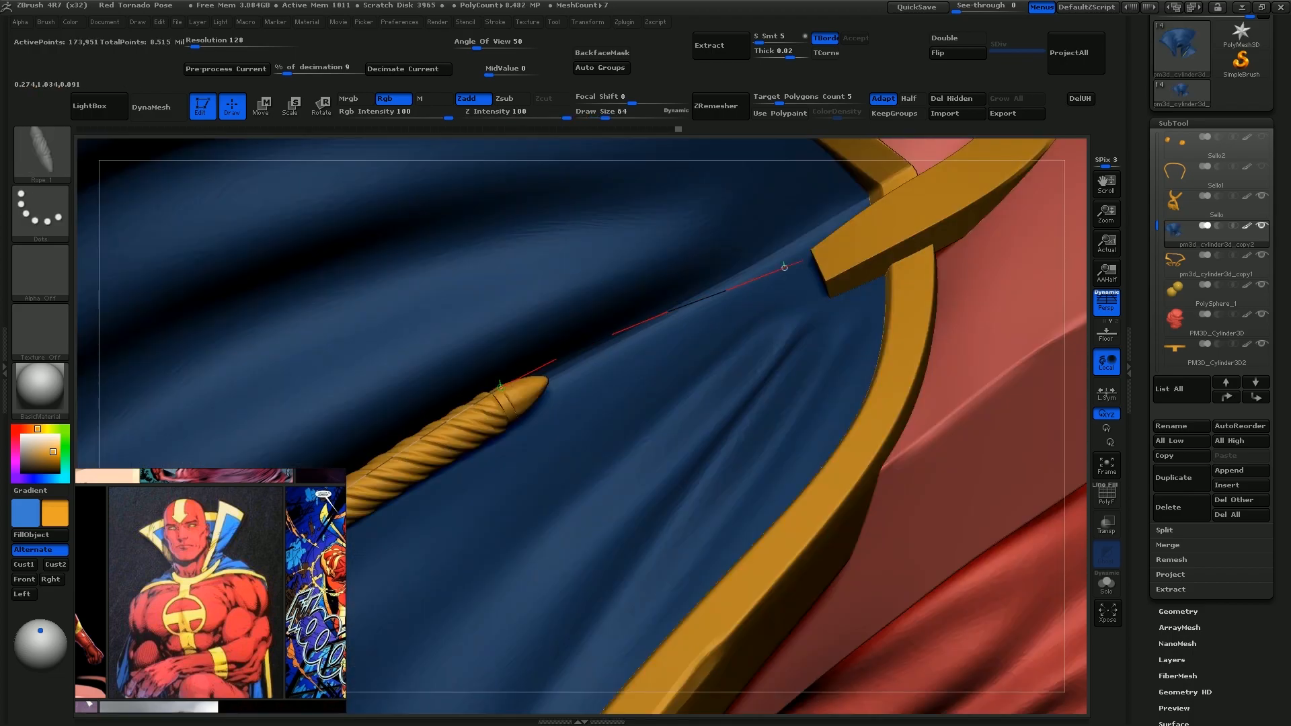
{"action": "left_click_drag", "start_coordinate": [784, 267], "coordinate": [787, 267]}
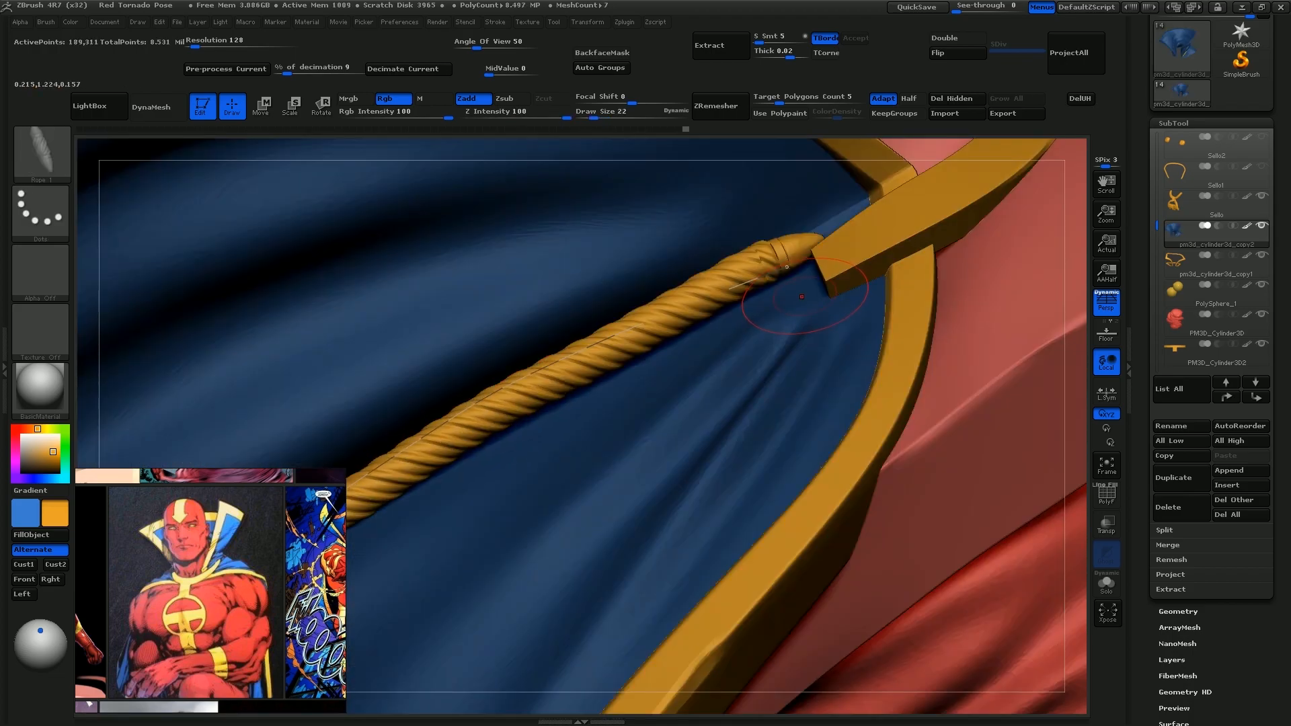
{"action": "right_click_drag", "start_coordinate": [783, 334], "coordinate": [679, 289]}
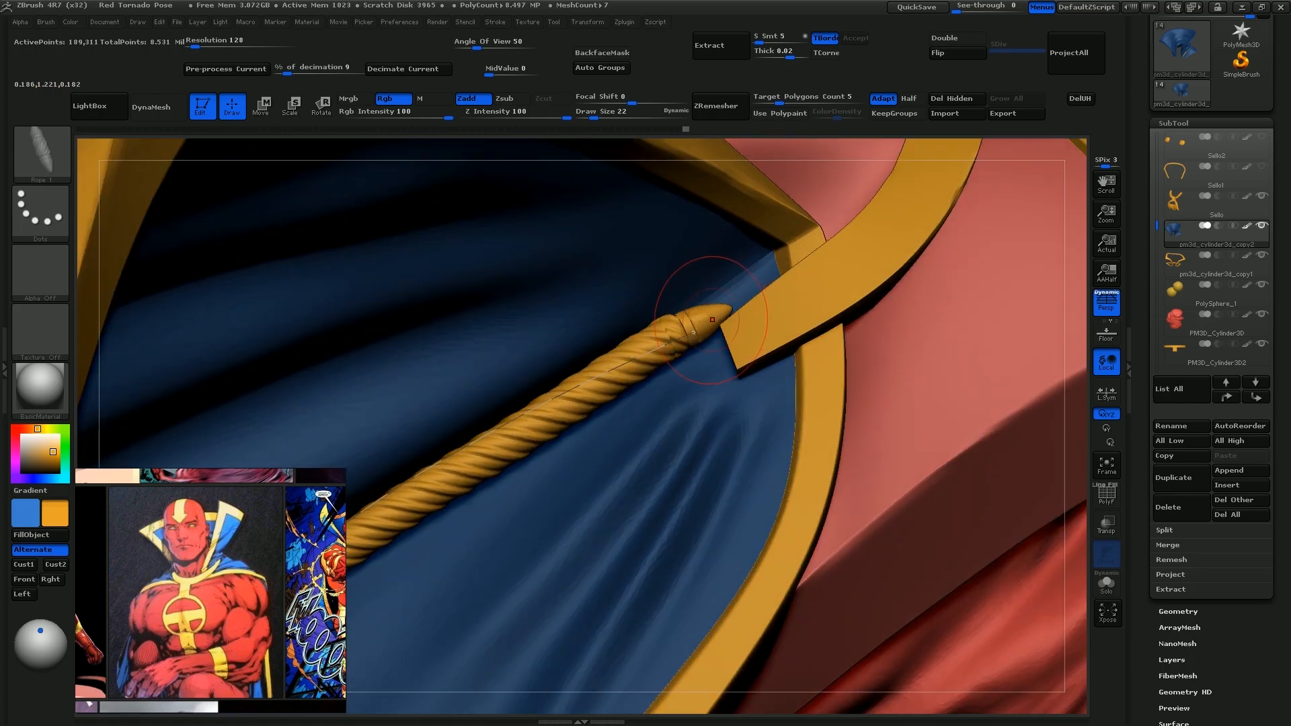